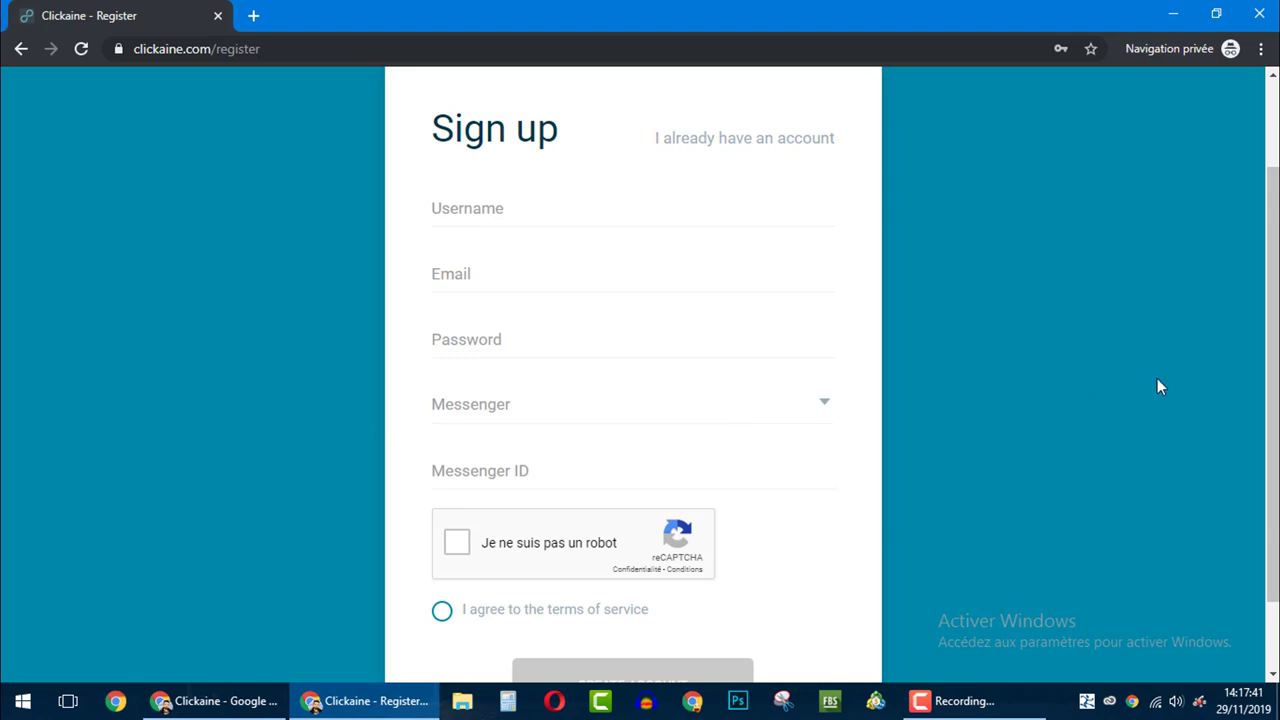
Choose Telegram as the messenger in the sign-up form and close the private registration window
{"action": "scroll", "coordinate": [1145, 389], "scroll_direction": "down", "scroll_amount": 1}
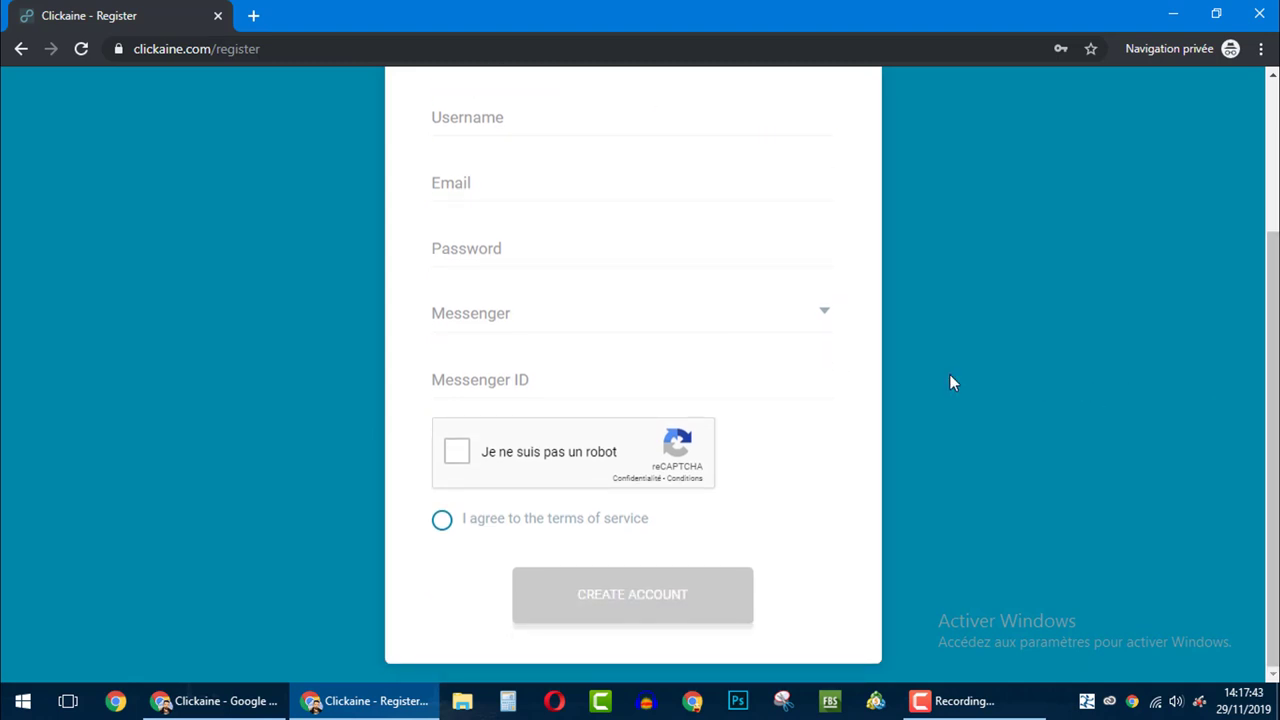
{"action": "left_click", "coordinate": [441, 316]}
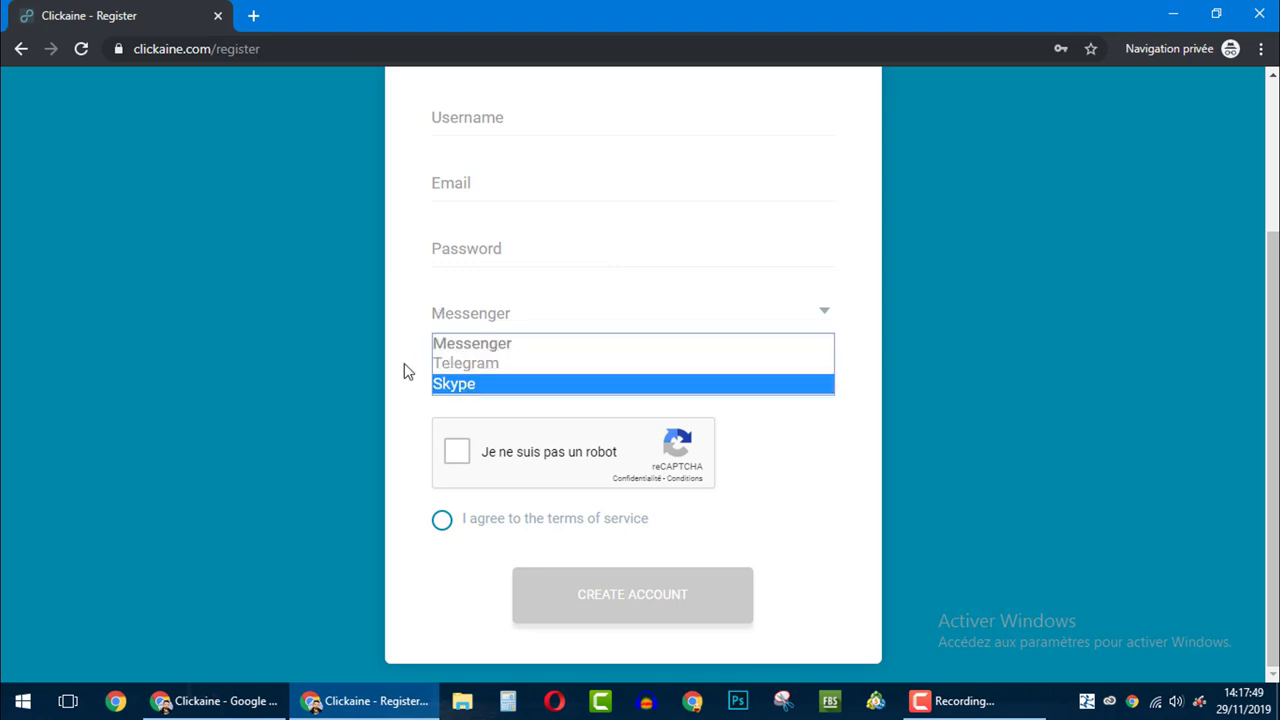
{"action": "left_click", "coordinate": [441, 364]}
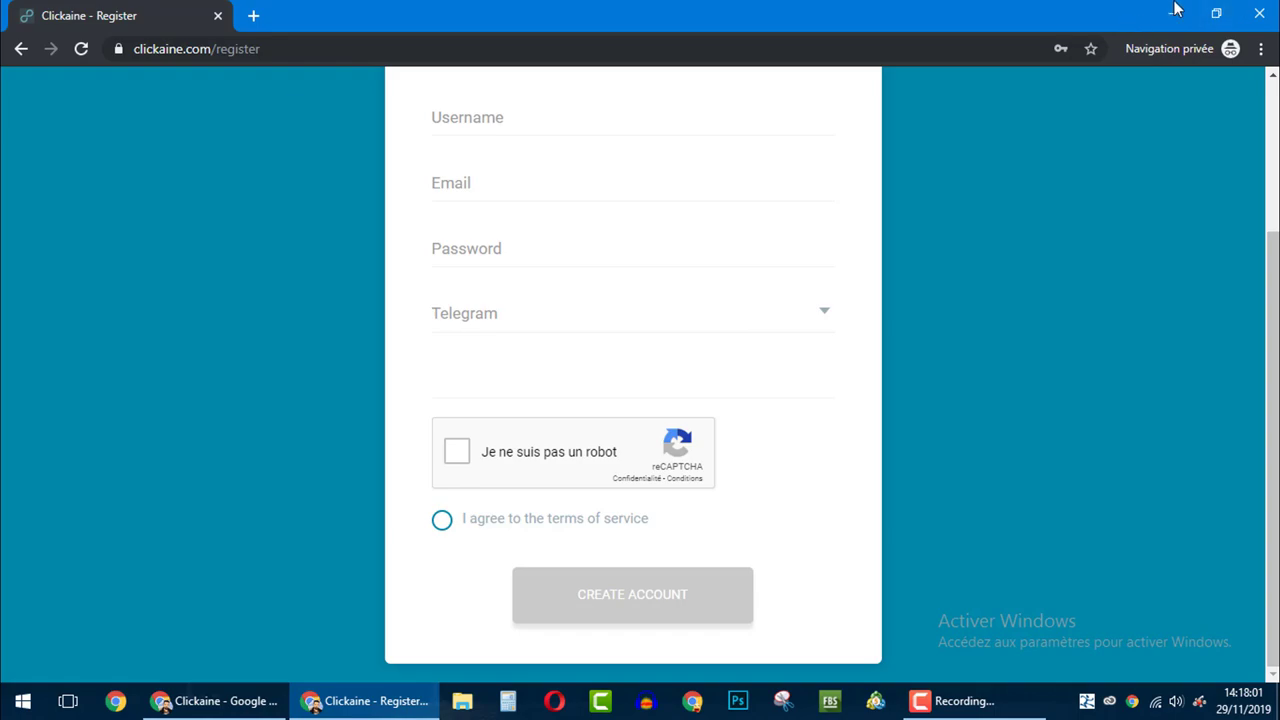
{"action": "left_click", "coordinate": [1259, 14]}
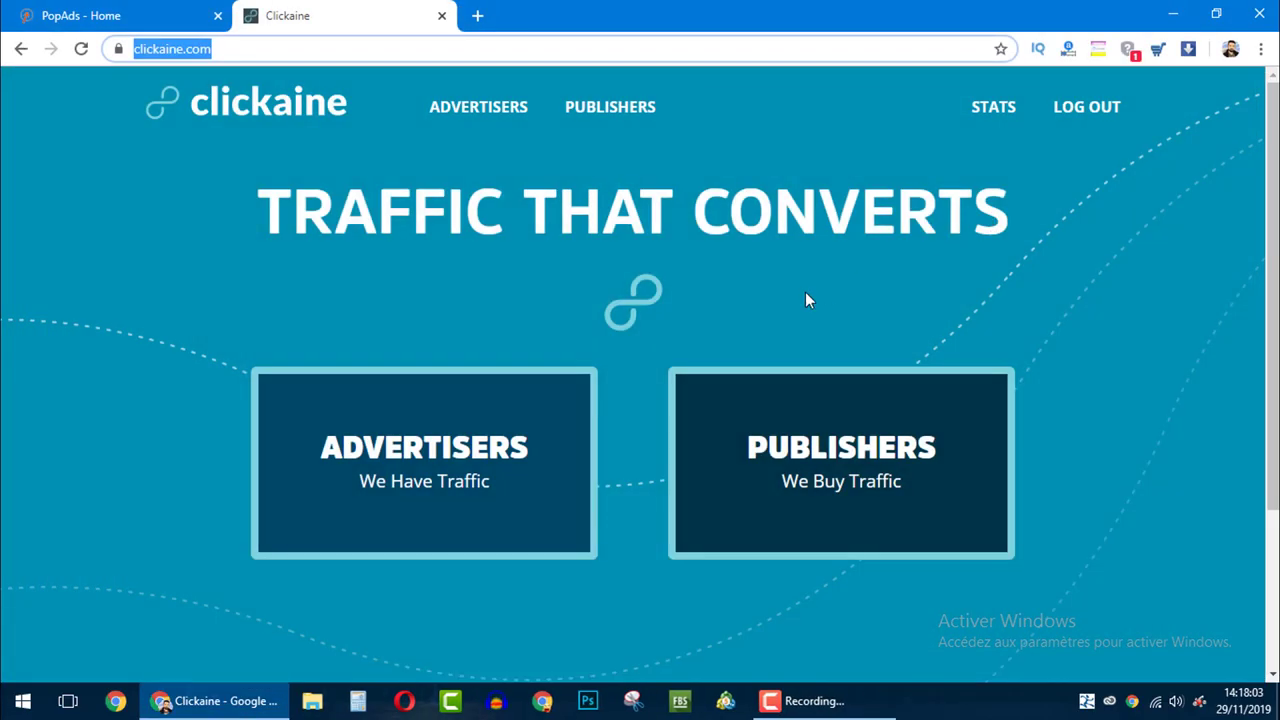
Go to the Advertisers page from the Clickaine homepage and start advertising to reach the advertiser dashboard
{"action": "left_click", "coordinate": [660, 184]}
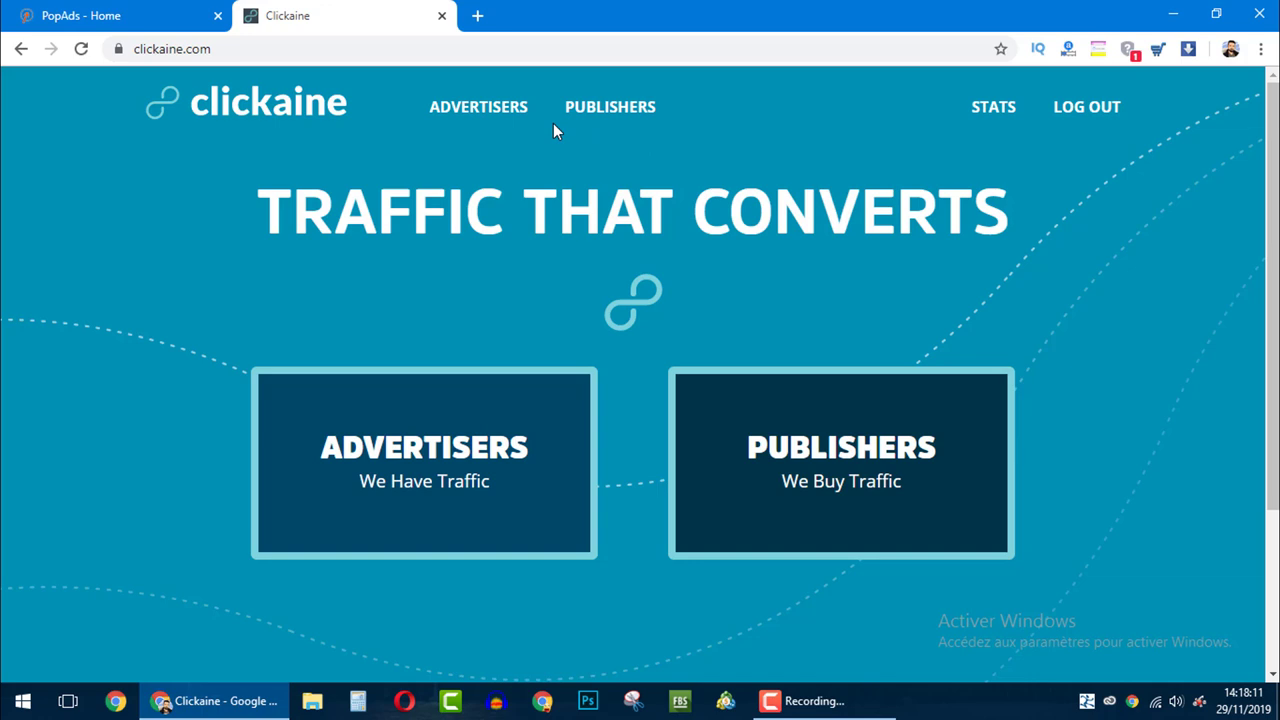
{"action": "left_click", "coordinate": [507, 116]}
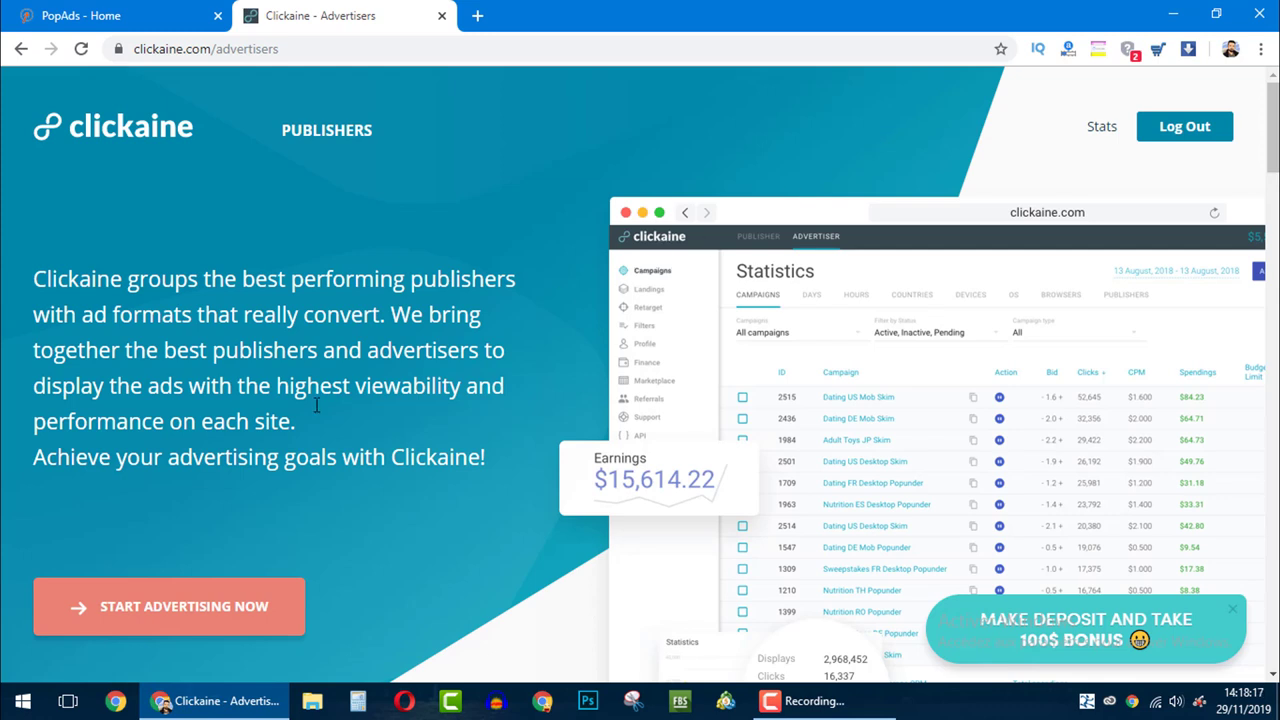
{"action": "left_click", "coordinate": [214, 601]}
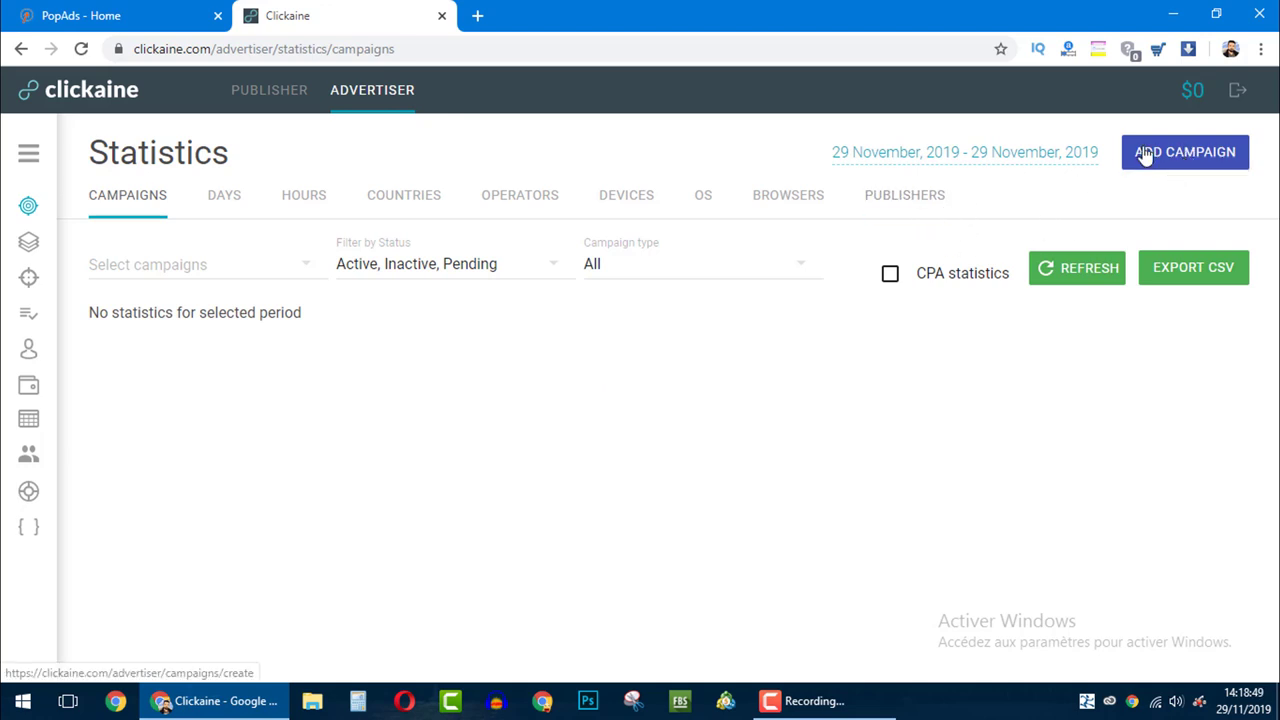
Examine the payment systems and amounts offered for adding a deposit on the Finance page, and close the deposit dialog
{"action": "left_click", "coordinate": [29, 386]}
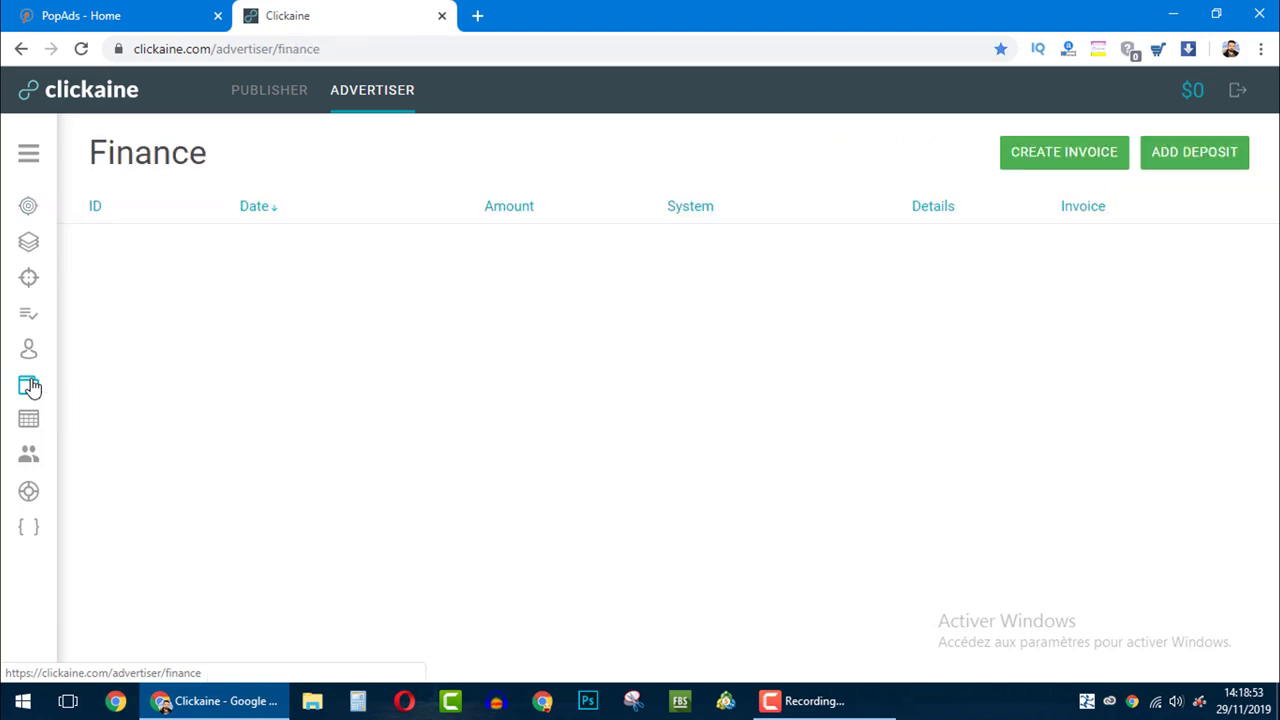
{"action": "left_click", "coordinate": [1211, 161]}
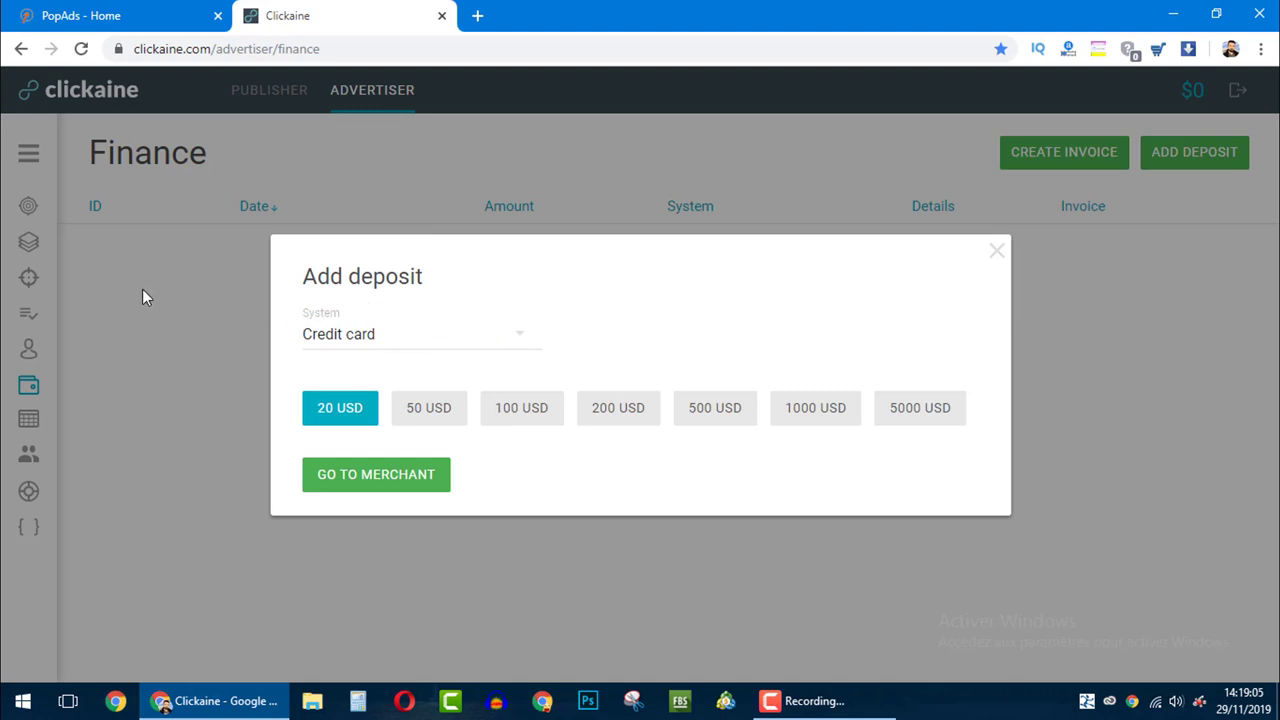
{"action": "left_click", "coordinate": [486, 348]}
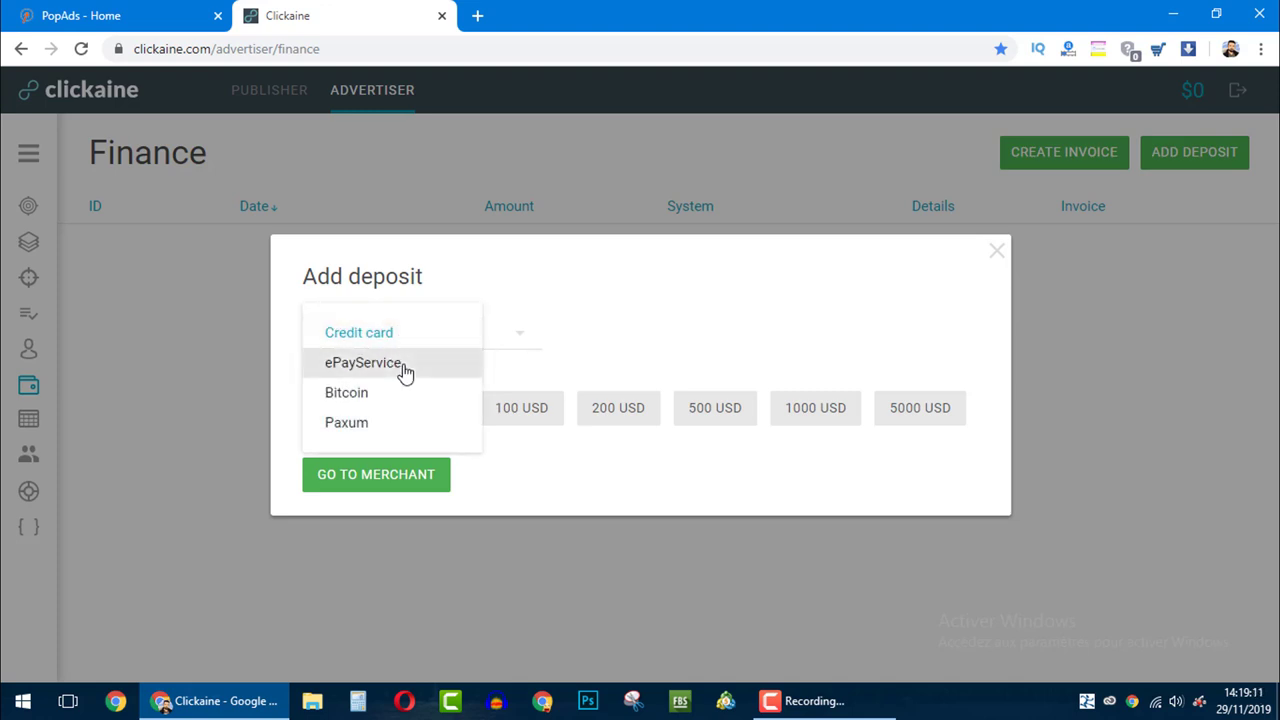
{"action": "key", "text": "Down"}
{"action": "key", "text": "Down"}
{"action": "key", "text": "Down"}
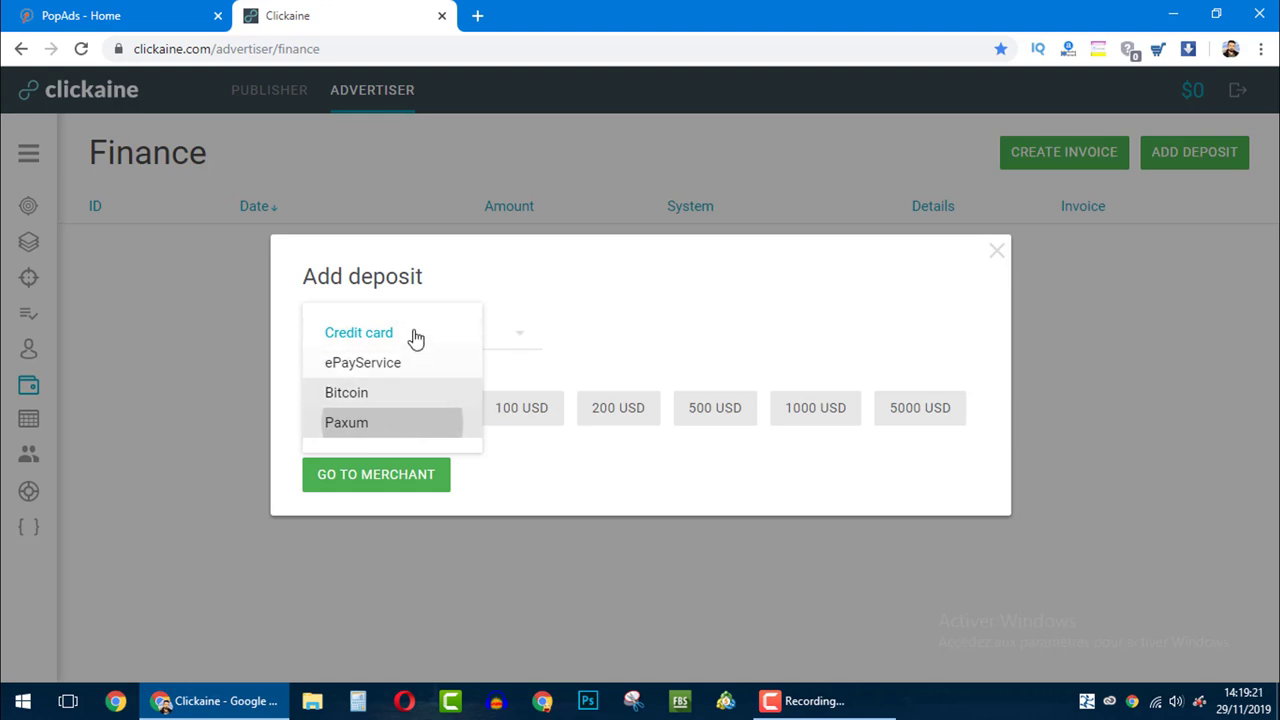
{"action": "left_click", "coordinate": [550, 319]}
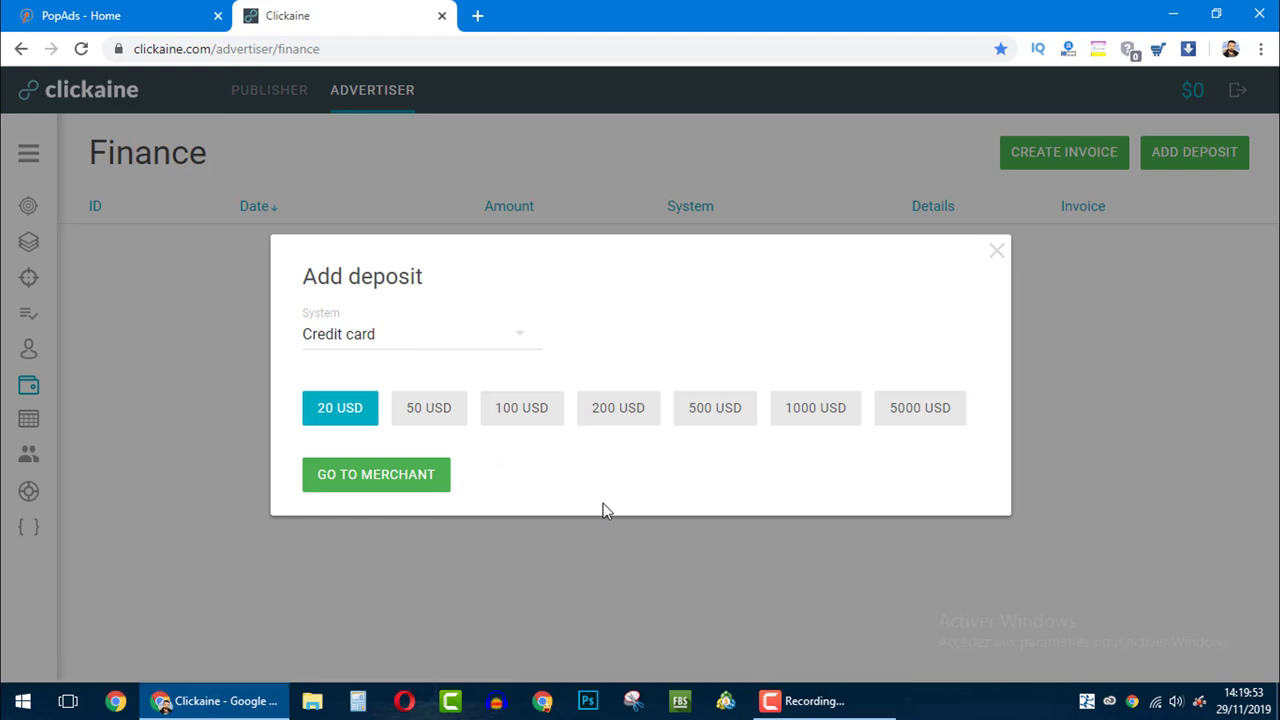
{"action": "left_click", "coordinate": [997, 252]}
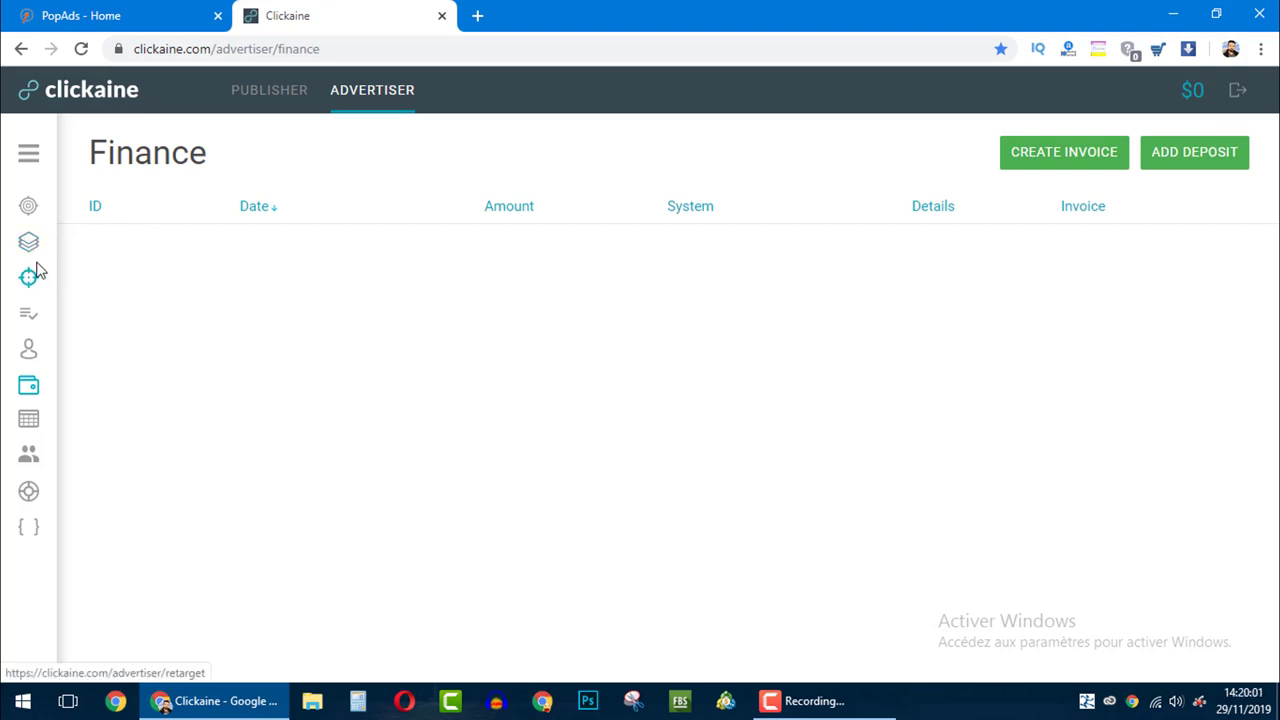
Return to the advertiser campaign statistics and start a new campaign
{"action": "left_click", "coordinate": [365, 112]}
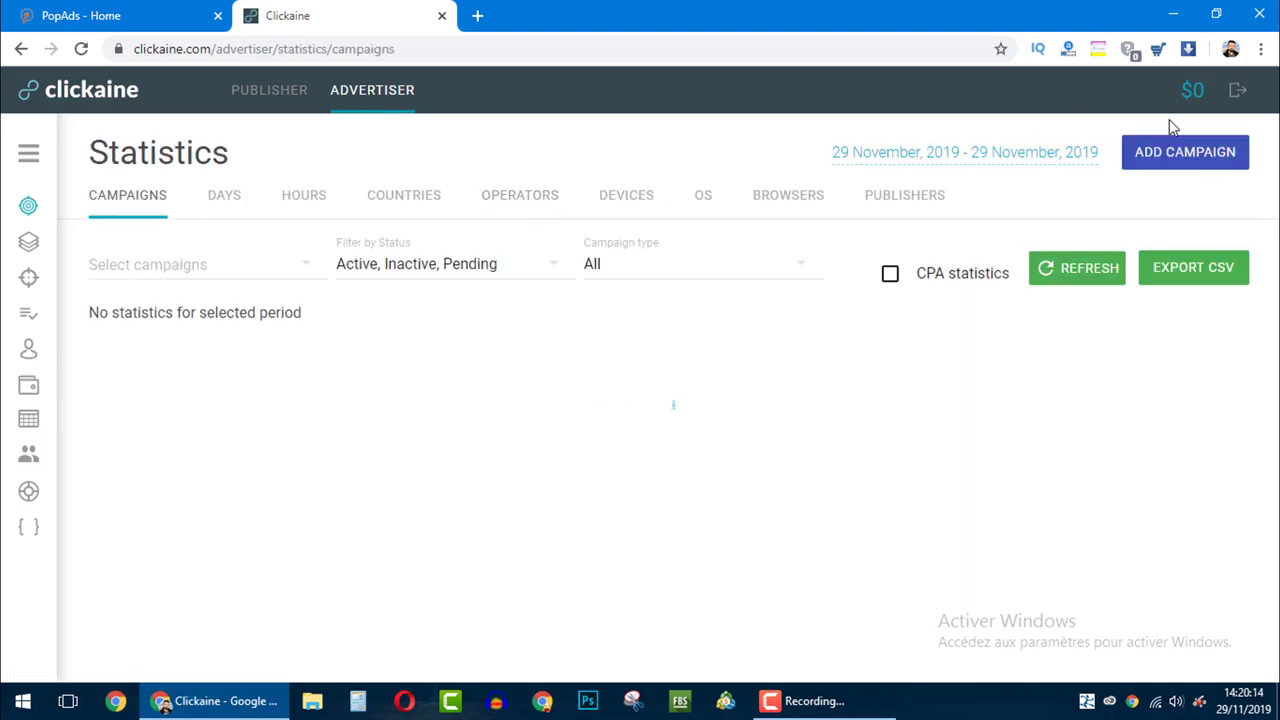
{"action": "left_click", "coordinate": [1207, 162]}
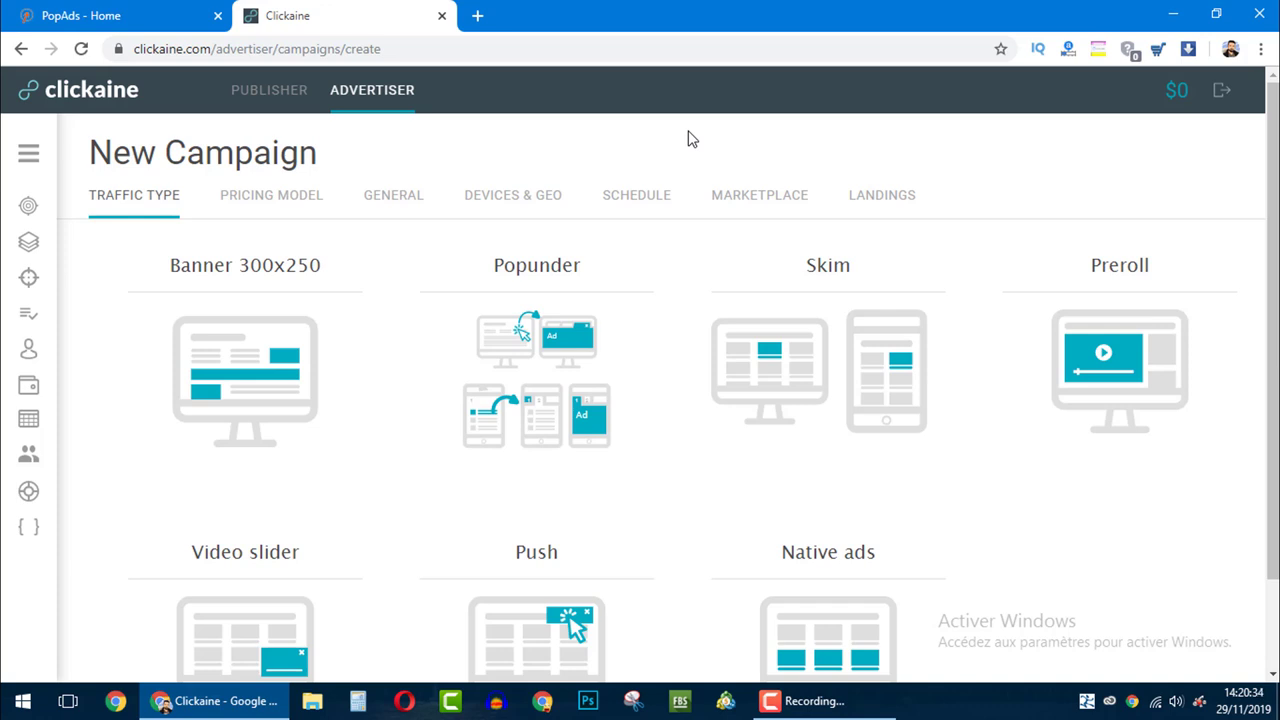
Examine the traffic types available for the new campaign, from Banner 300x250 to Native ads
{"action": "scroll", "coordinate": [700, 380], "scroll_direction": "down", "scroll_amount": 1}
{"action": "scroll", "coordinate": [700, 380], "scroll_direction": "up", "scroll_amount": 1}
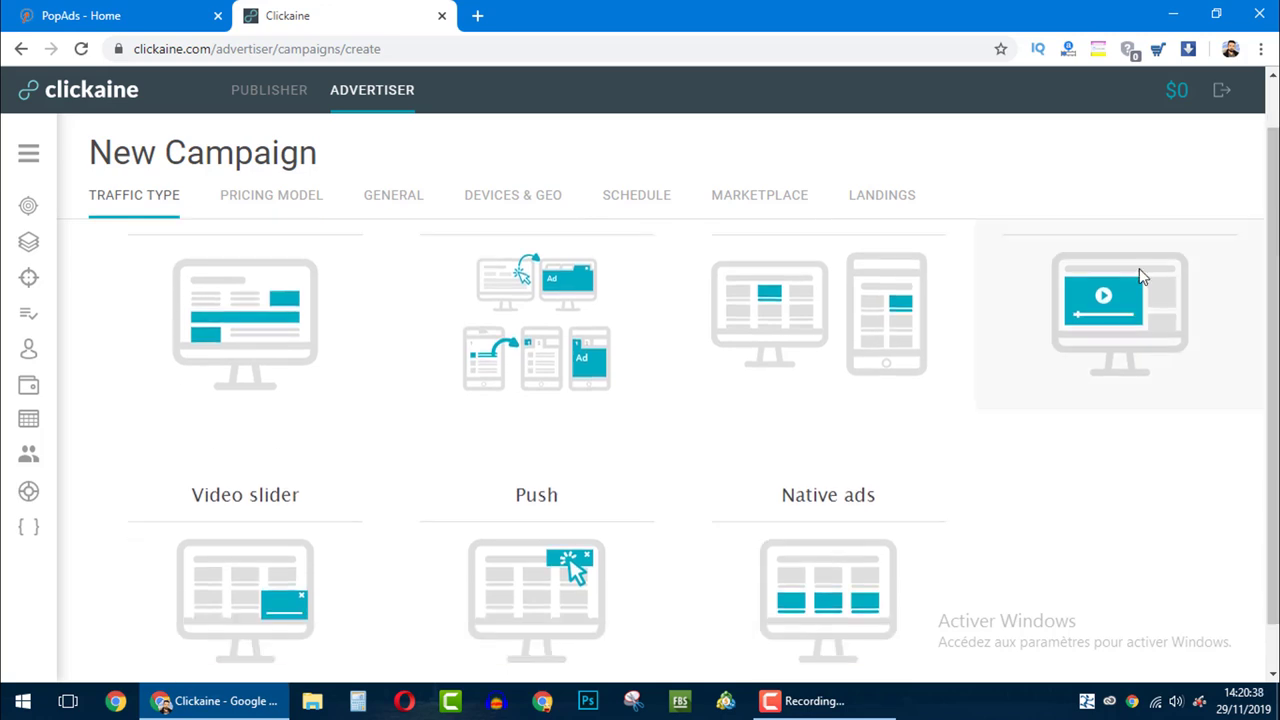
{"action": "scroll", "coordinate": [1110, 296], "scroll_direction": "down", "scroll_amount": 1}
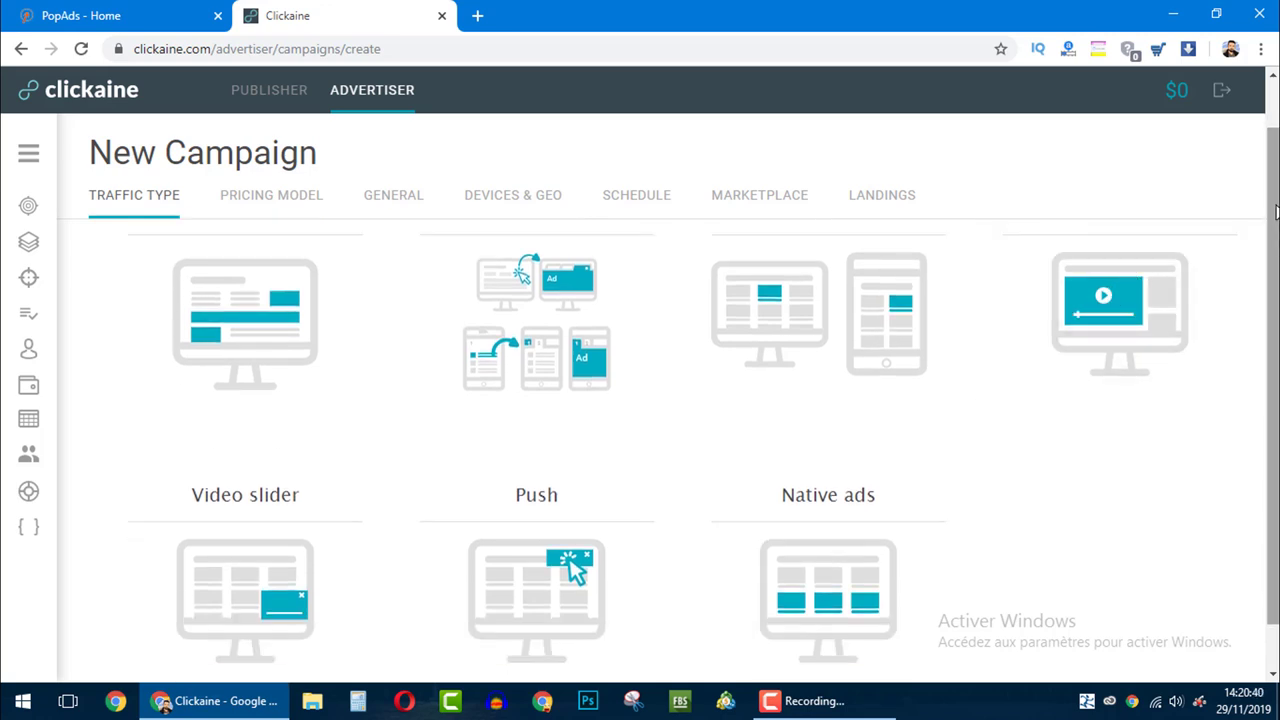
{"action": "scroll", "coordinate": [1040, 252], "scroll_direction": "up", "scroll_amount": 1}
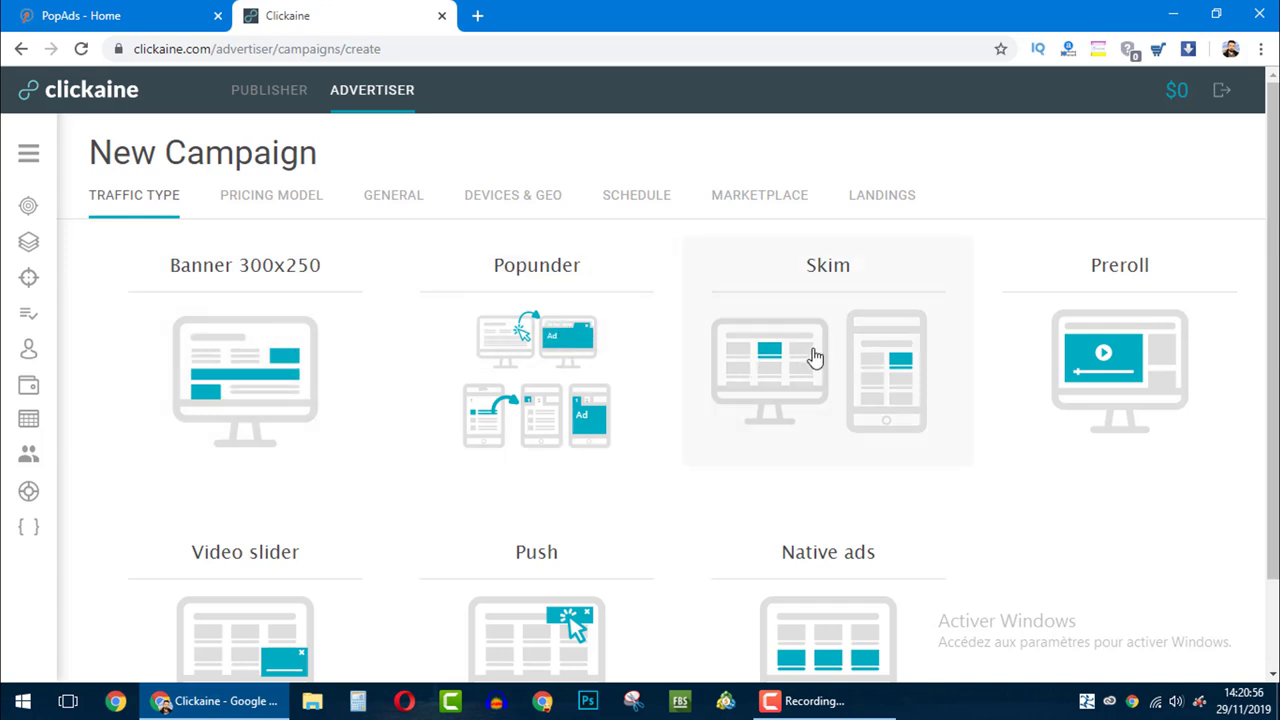
{"action": "scroll", "coordinate": [1272, 350], "scroll_direction": "down", "scroll_amount": 1}
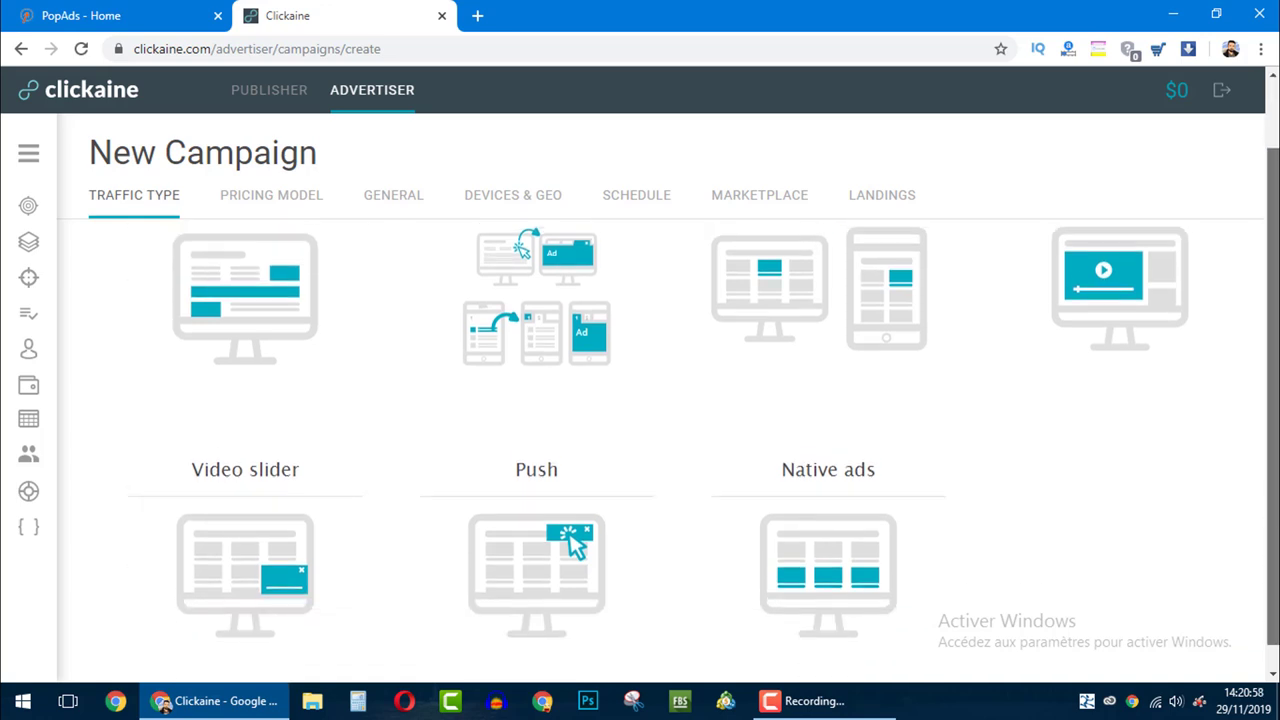
{"action": "scroll", "coordinate": [690, 400], "scroll_direction": "up", "scroll_amount": 1}
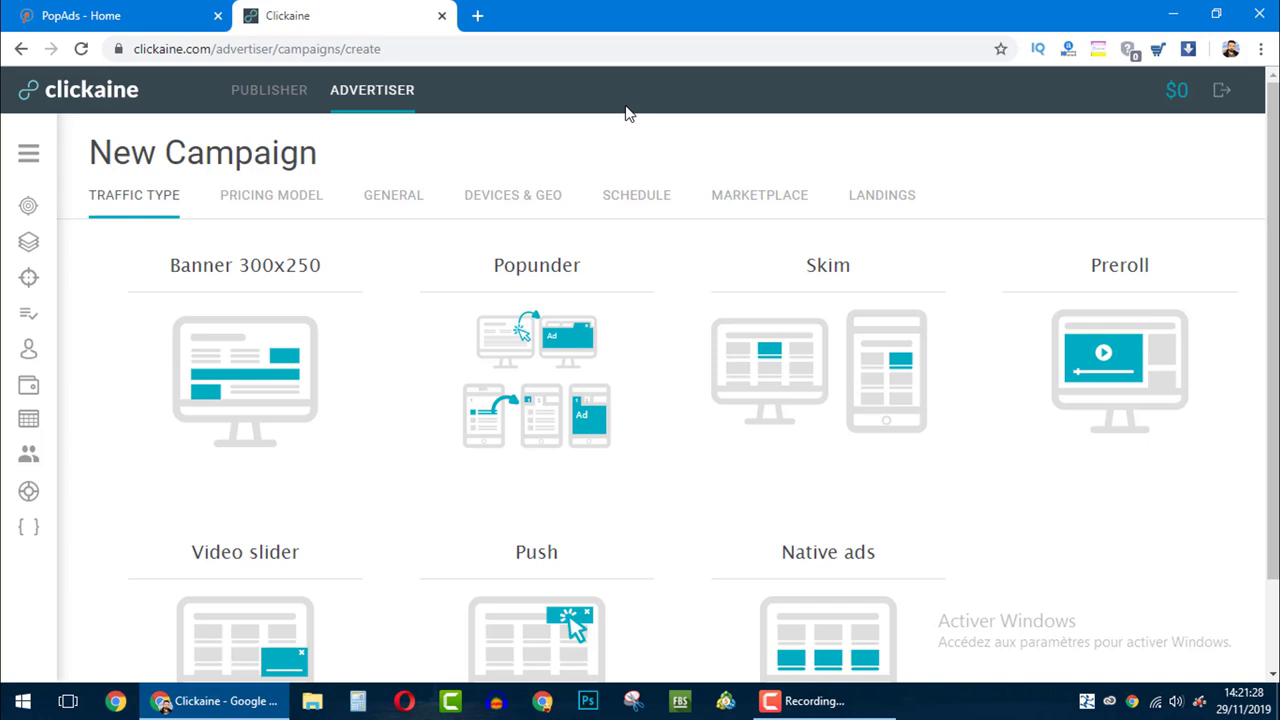
{"action": "left_click_drag", "start_coordinate": [1273, 250], "coordinate": [1248, 265]}
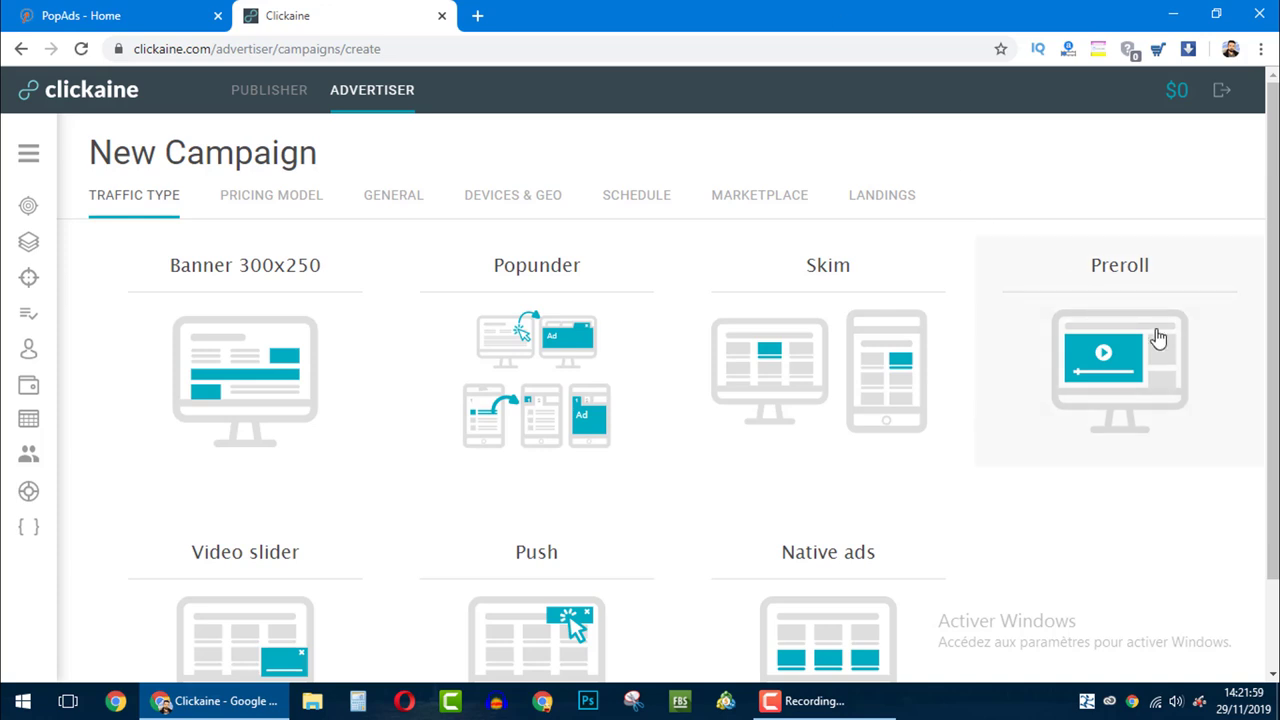
{"action": "scroll", "coordinate": [1272, 330], "scroll_direction": "down", "scroll_amount": 1}
{"action": "scroll", "coordinate": [1272, 330], "scroll_direction": "up", "scroll_amount": 1}
{"action": "scroll", "coordinate": [1272, 317], "scroll_direction": "down", "scroll_amount": 1}
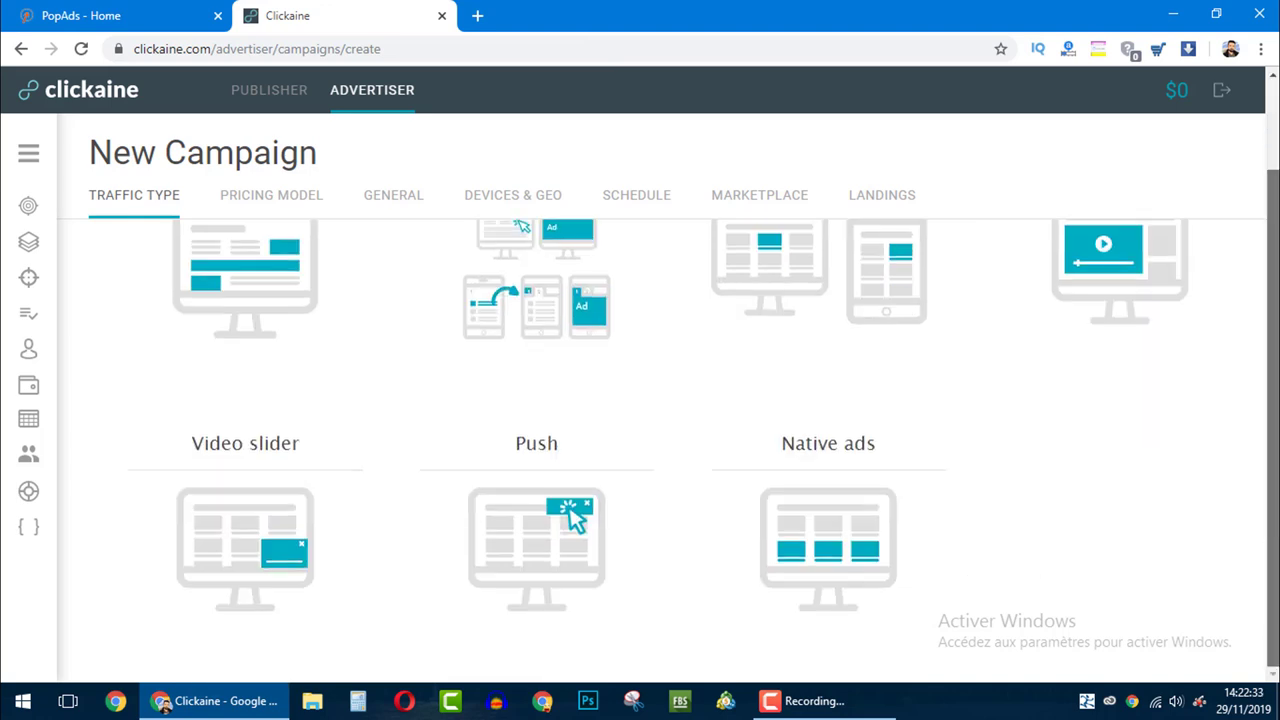
{"action": "scroll", "coordinate": [1272, 317], "scroll_direction": "up", "scroll_amount": 1}
{"action": "scroll", "coordinate": [1272, 317], "scroll_direction": "down", "scroll_amount": 1}
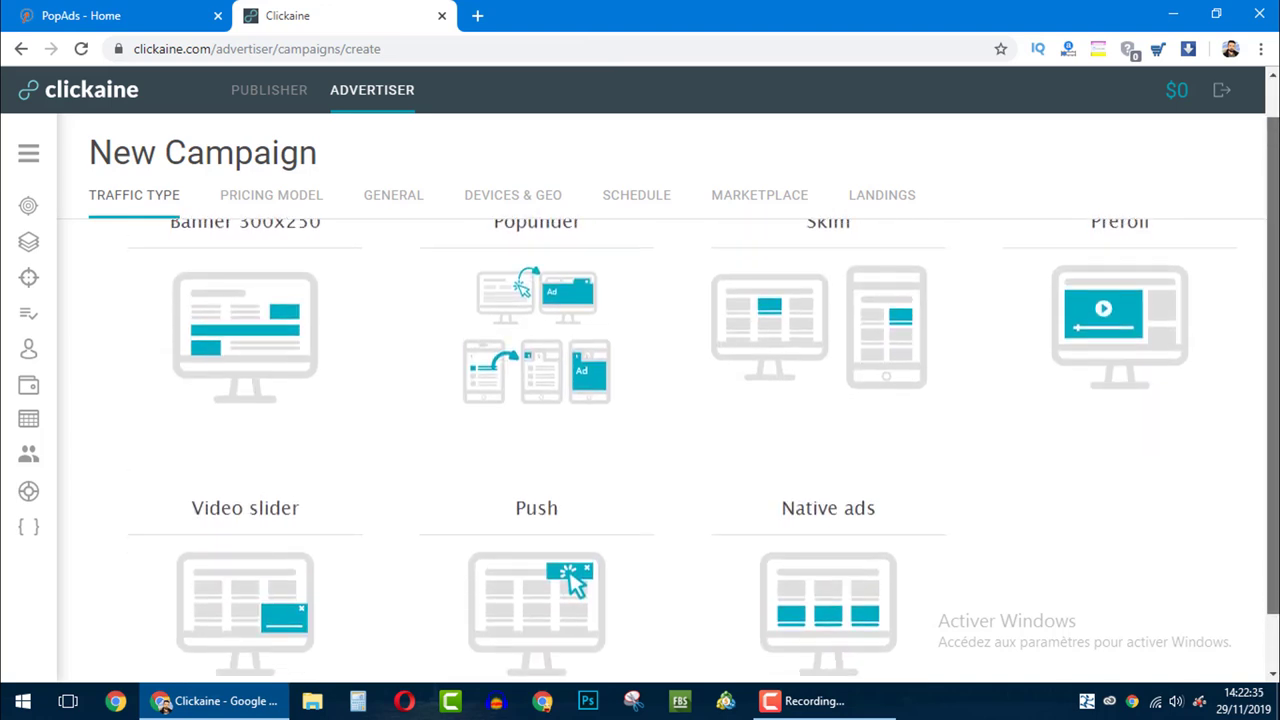
{"action": "scroll", "coordinate": [1272, 277], "scroll_direction": "up", "scroll_amount": 1}
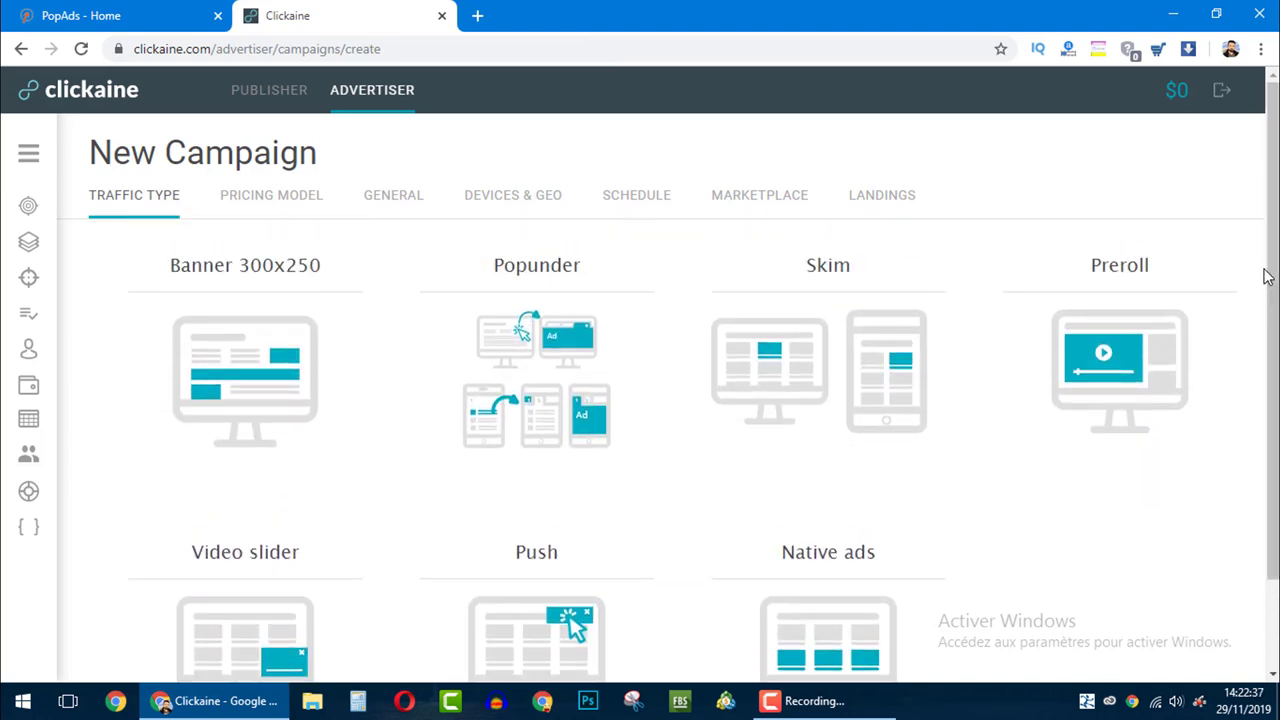
{"action": "scroll", "coordinate": [1272, 277], "scroll_direction": "down", "scroll_amount": 1}
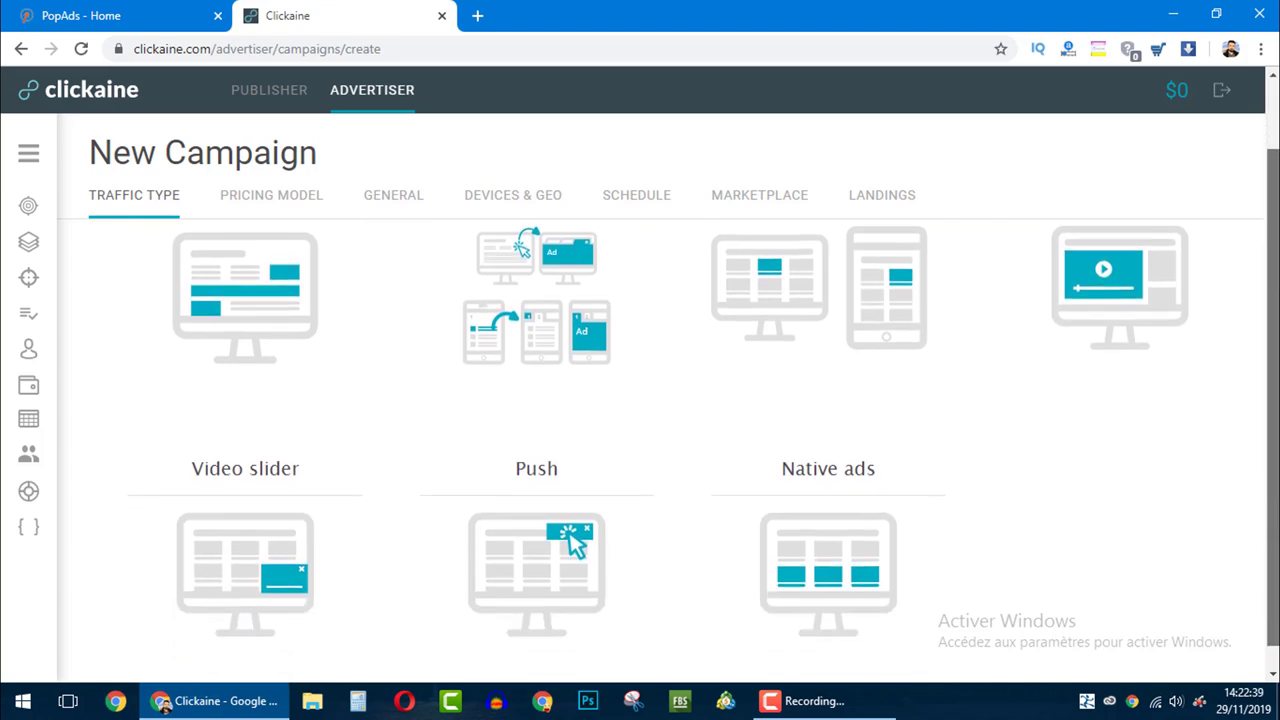
{"action": "scroll", "coordinate": [1272, 400], "scroll_direction": "down", "scroll_amount": 1}
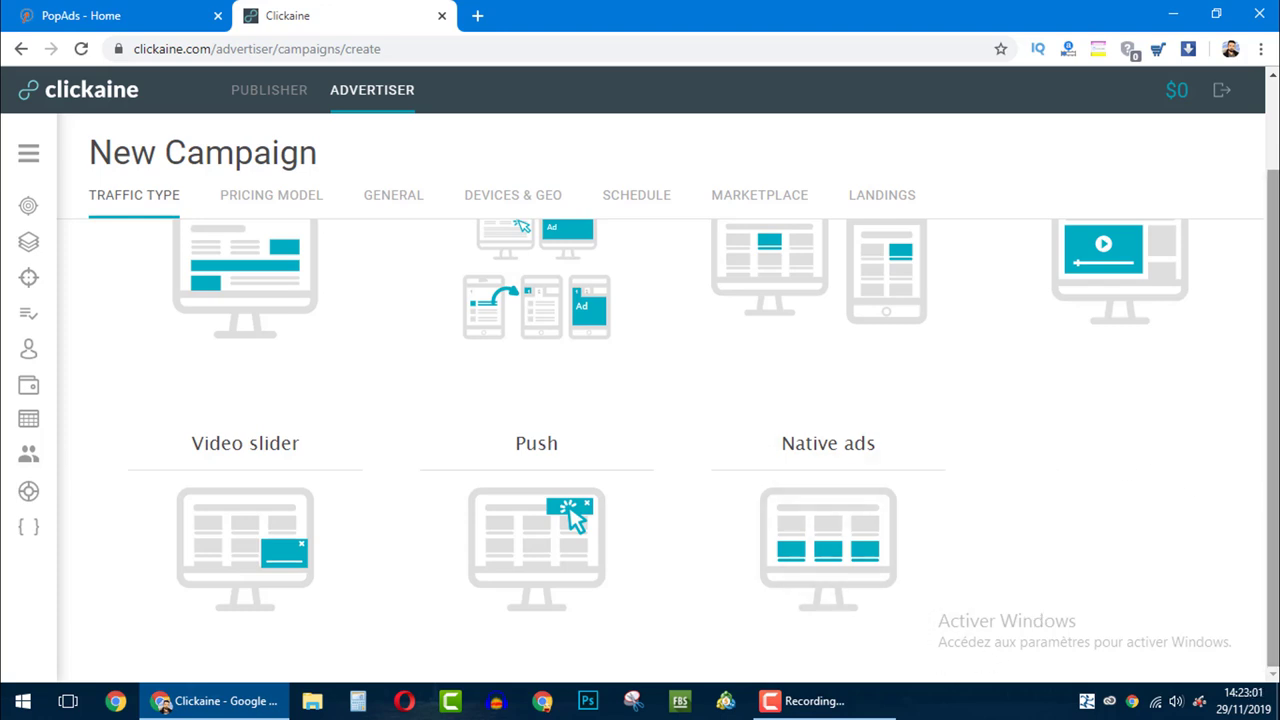
{"action": "scroll", "coordinate": [1220, 575], "scroll_direction": "up", "scroll_amount": 1}
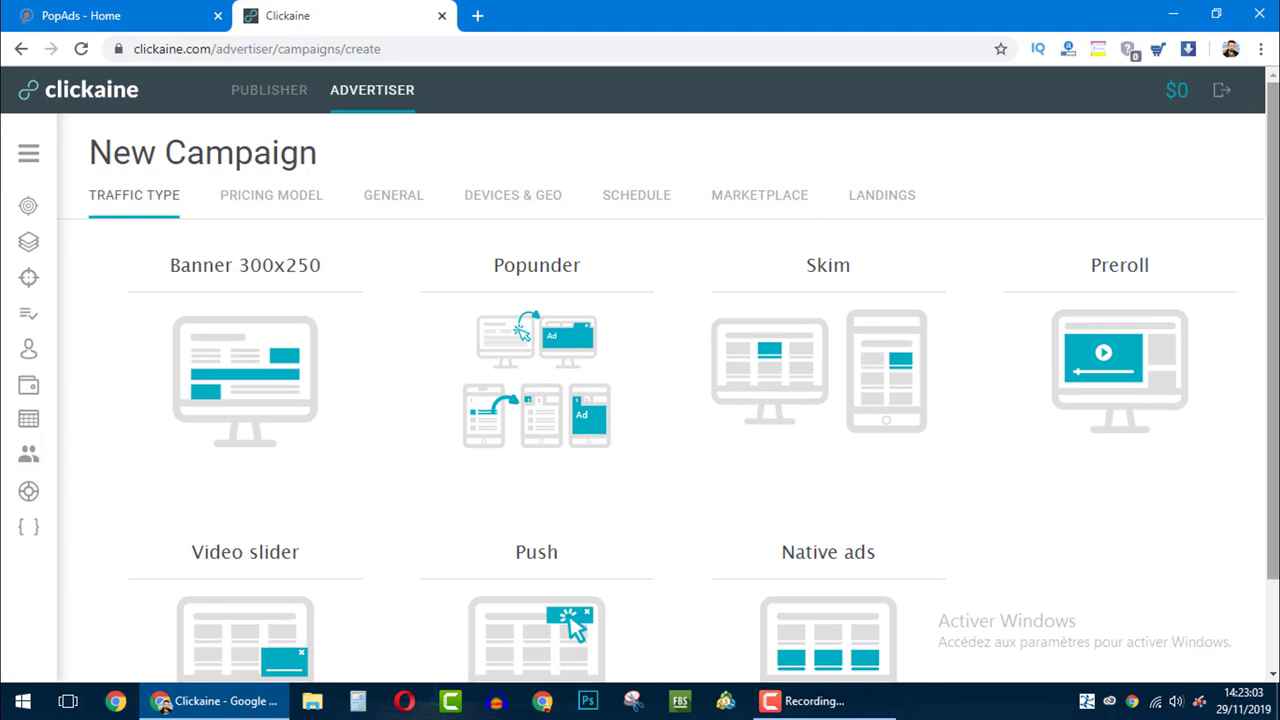
{"action": "scroll", "coordinate": [1265, 562], "scroll_direction": "down", "scroll_amount": 1}
{"action": "scroll", "coordinate": [1265, 562], "scroll_direction": "up", "scroll_amount": 1}
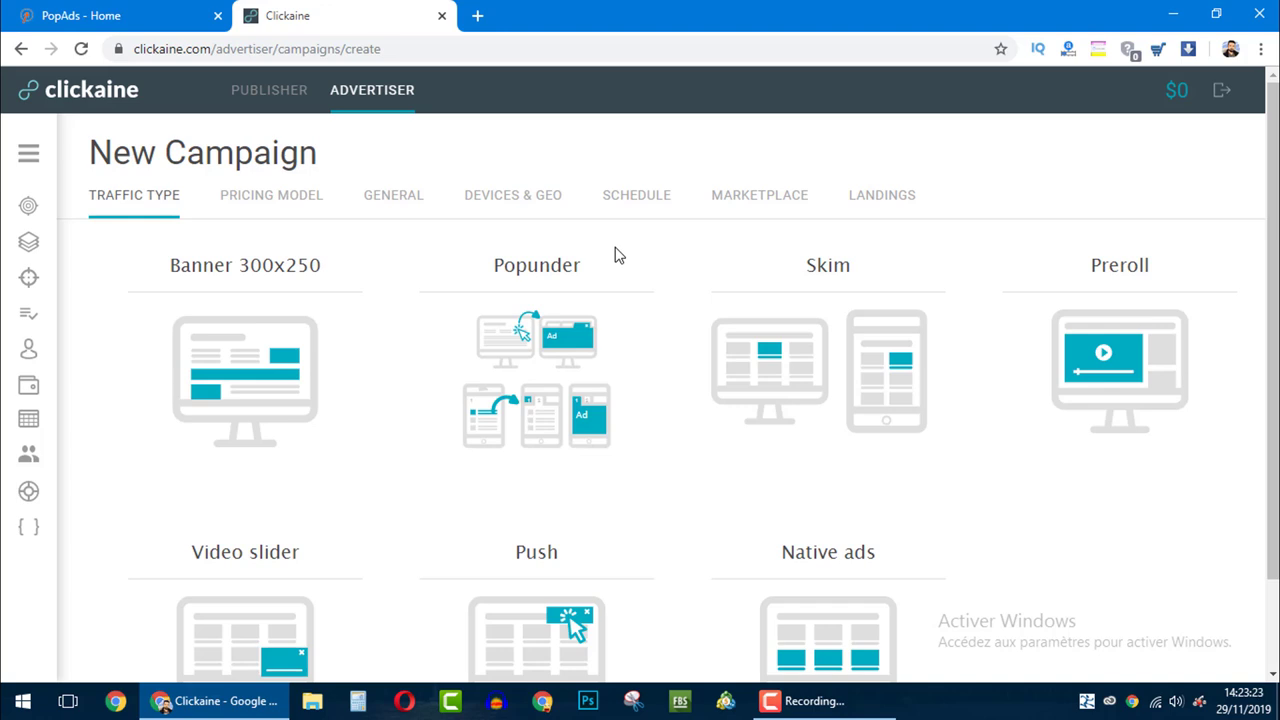
Choose Preroll as the campaign's traffic type and look over its General settings form
{"action": "left_click", "coordinate": [1167, 365]}
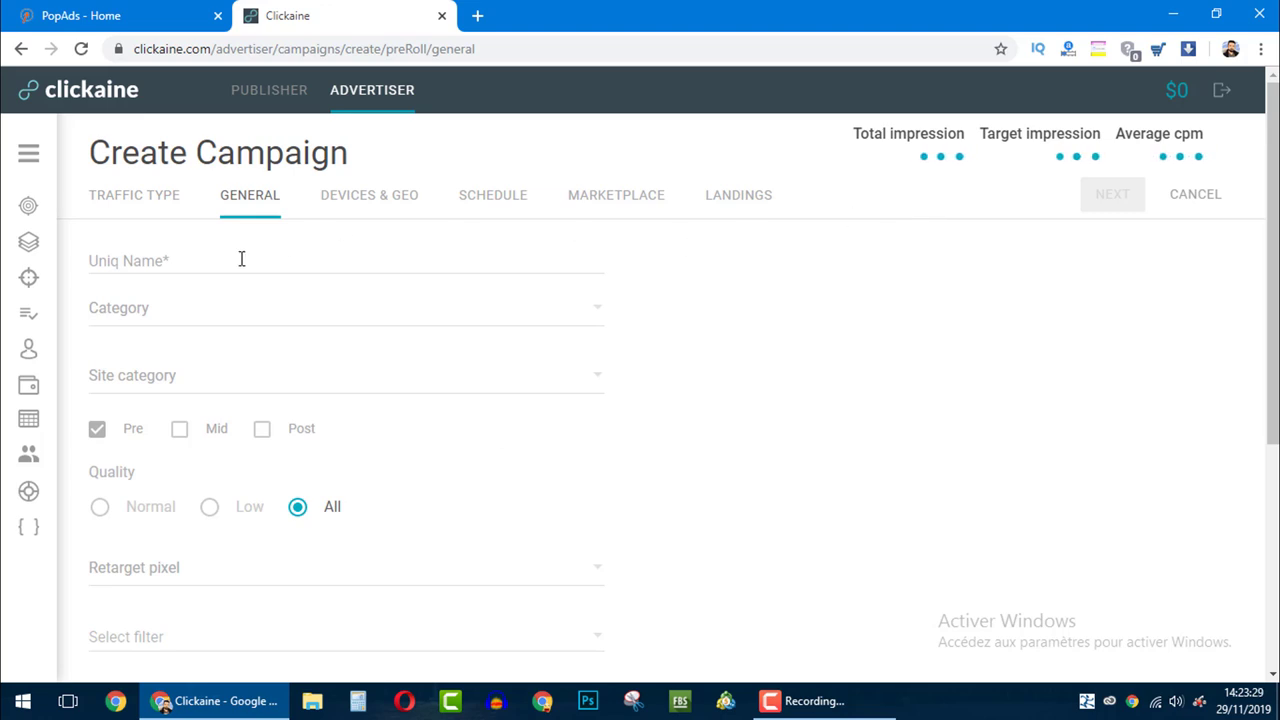
{"action": "left_click", "coordinate": [313, 260]}
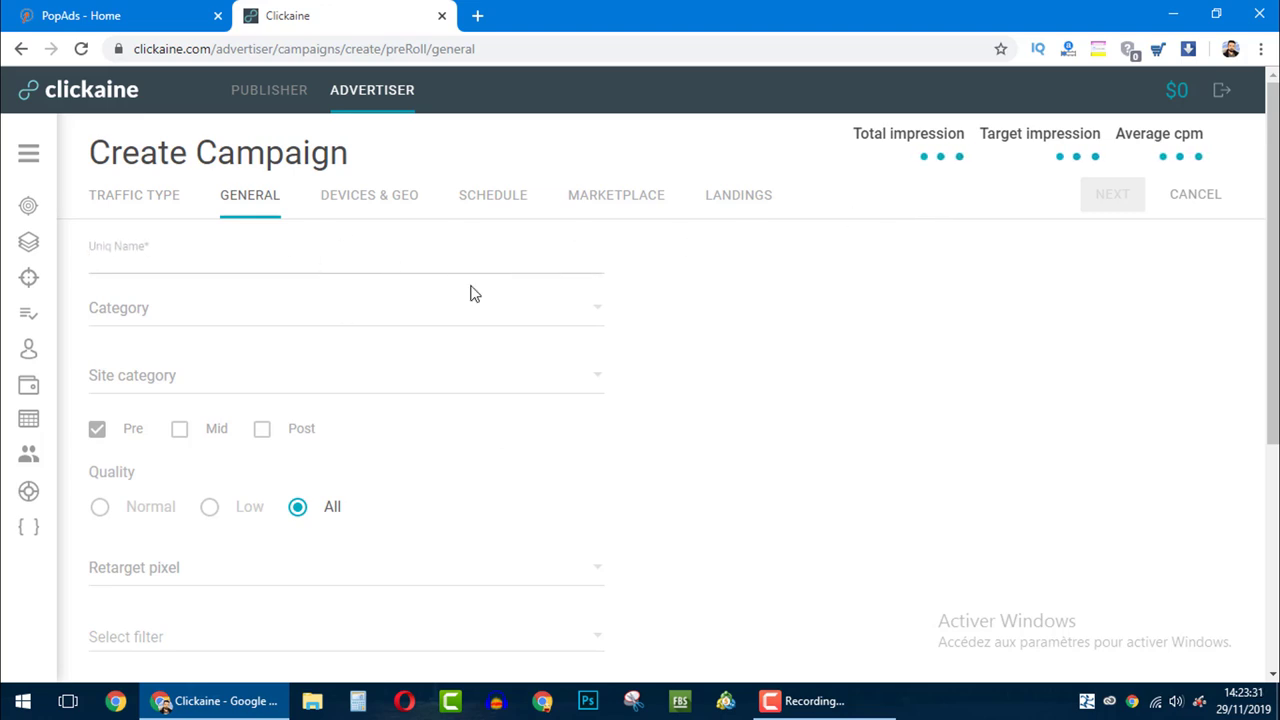
{"action": "scroll", "coordinate": [1272, 290], "scroll_direction": "down", "scroll_amount": 2}
{"action": "scroll", "coordinate": [1272, 290], "scroll_direction": "up", "scroll_amount": 2}
Set the campaign category to Mainstream only, leaving Any Category (Adult) unselected
{"action": "left_click", "coordinate": [336, 300]}
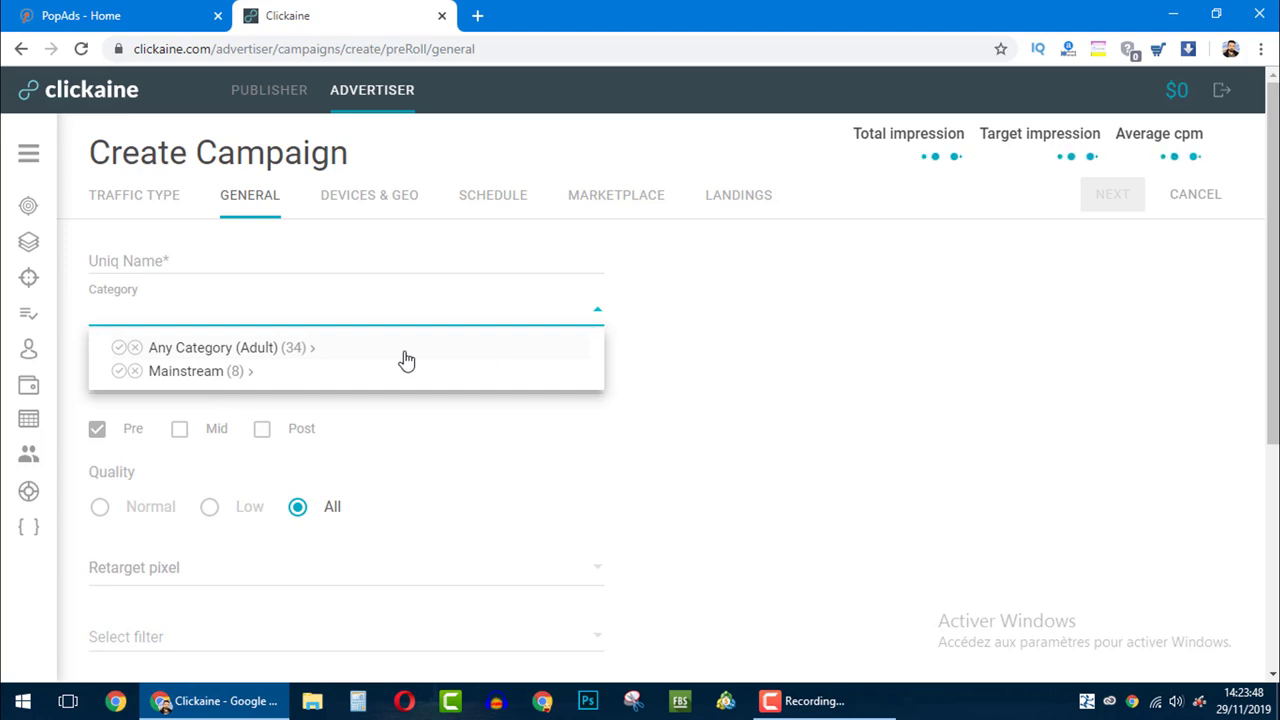
{"action": "left_click", "coordinate": [119, 349]}
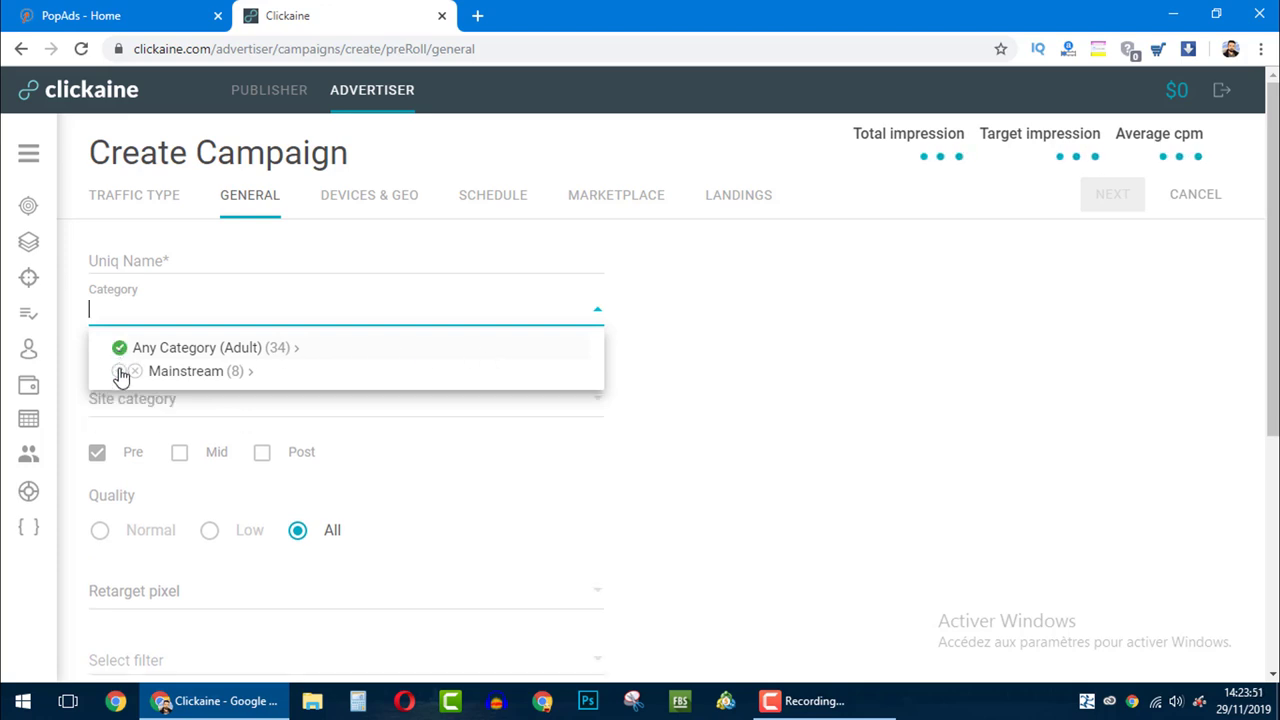
{"action": "left_click", "coordinate": [119, 371]}
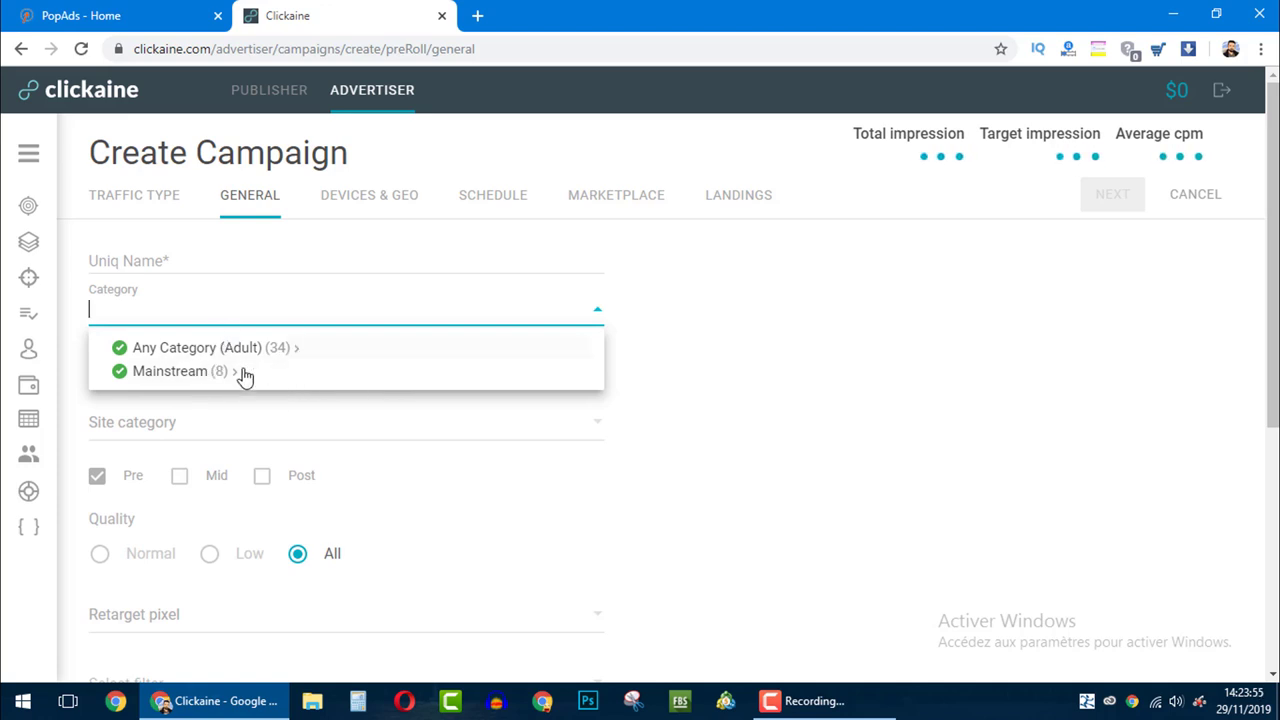
{"action": "left_click", "coordinate": [119, 349]}
{"action": "left_click", "coordinate": [770, 438]}
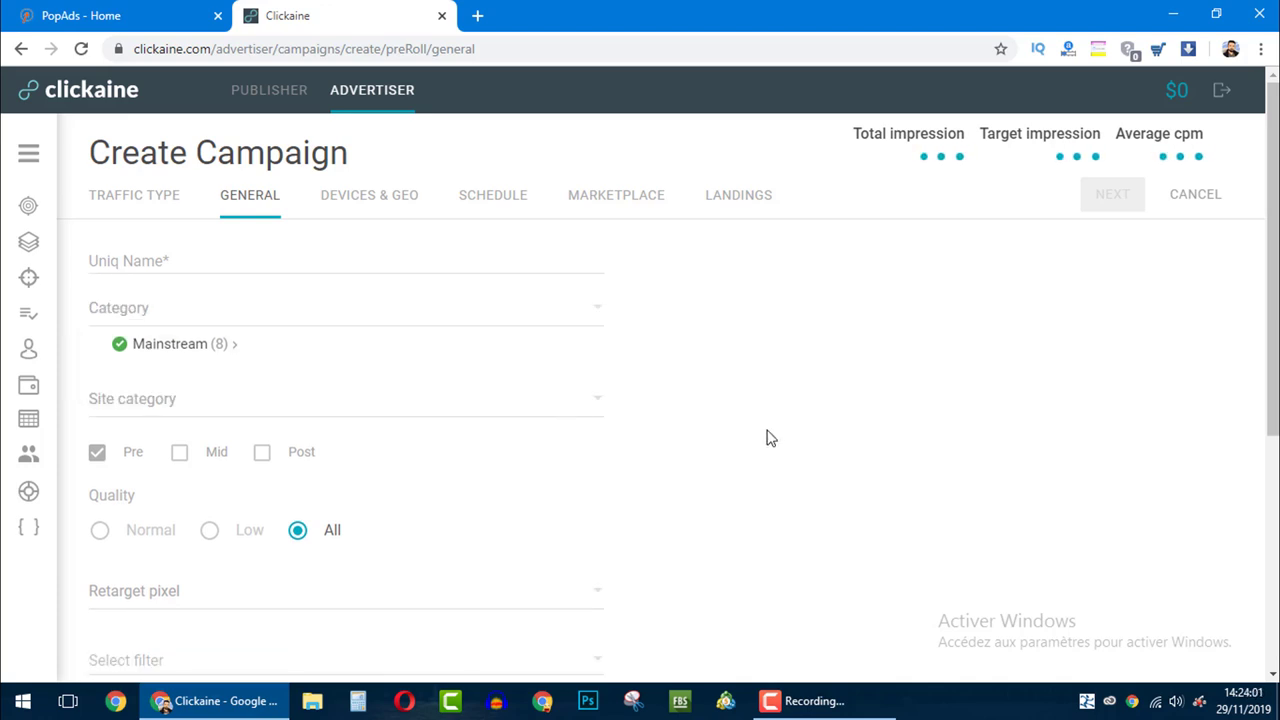
Inspect the selected Mainstream entry and reopen the campaign's Category list
{"action": "left_click", "coordinate": [220, 345]}
{"action": "left_click", "coordinate": [219, 346]}
{"action": "left_click", "coordinate": [219, 346]}
{"action": "left_click", "coordinate": [238, 348]}
{"action": "left_click", "coordinate": [133, 315]}
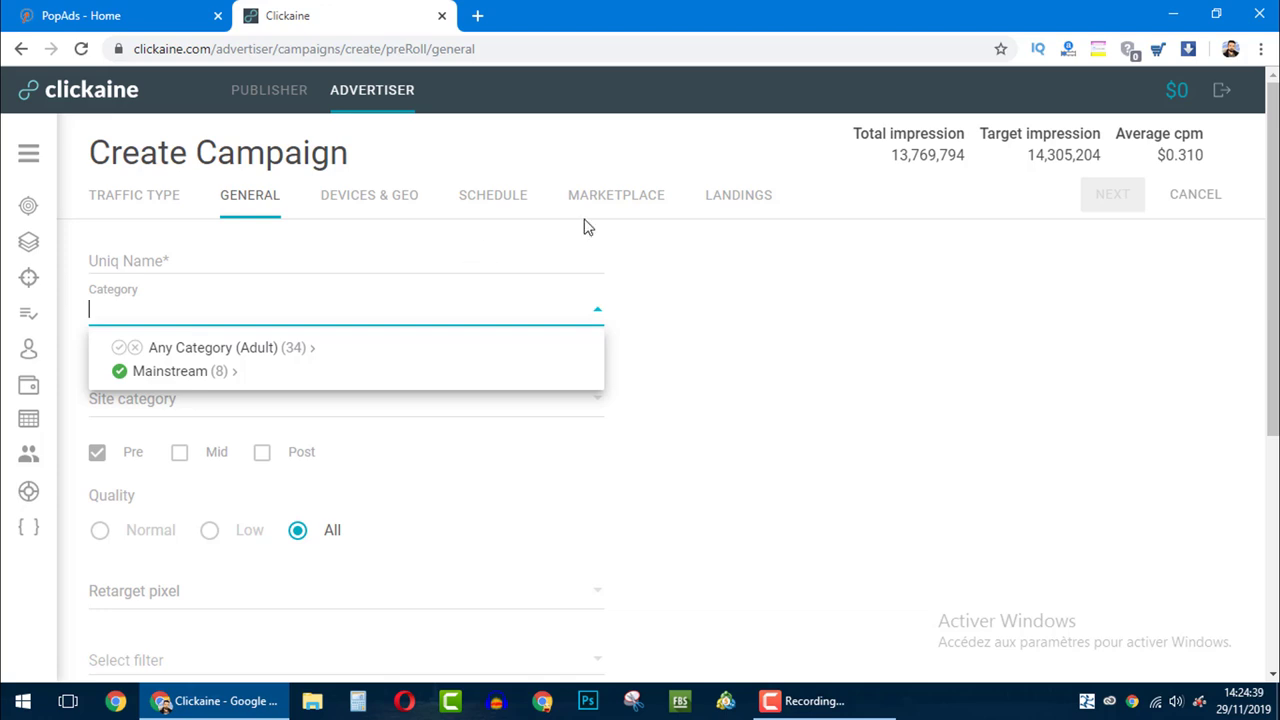
Close the Category list and look over the Preroll campaign's General settings, from Uniq Name down to Capping
{"action": "scroll", "coordinate": [1272, 300], "scroll_direction": "down", "scroll_amount": 2}
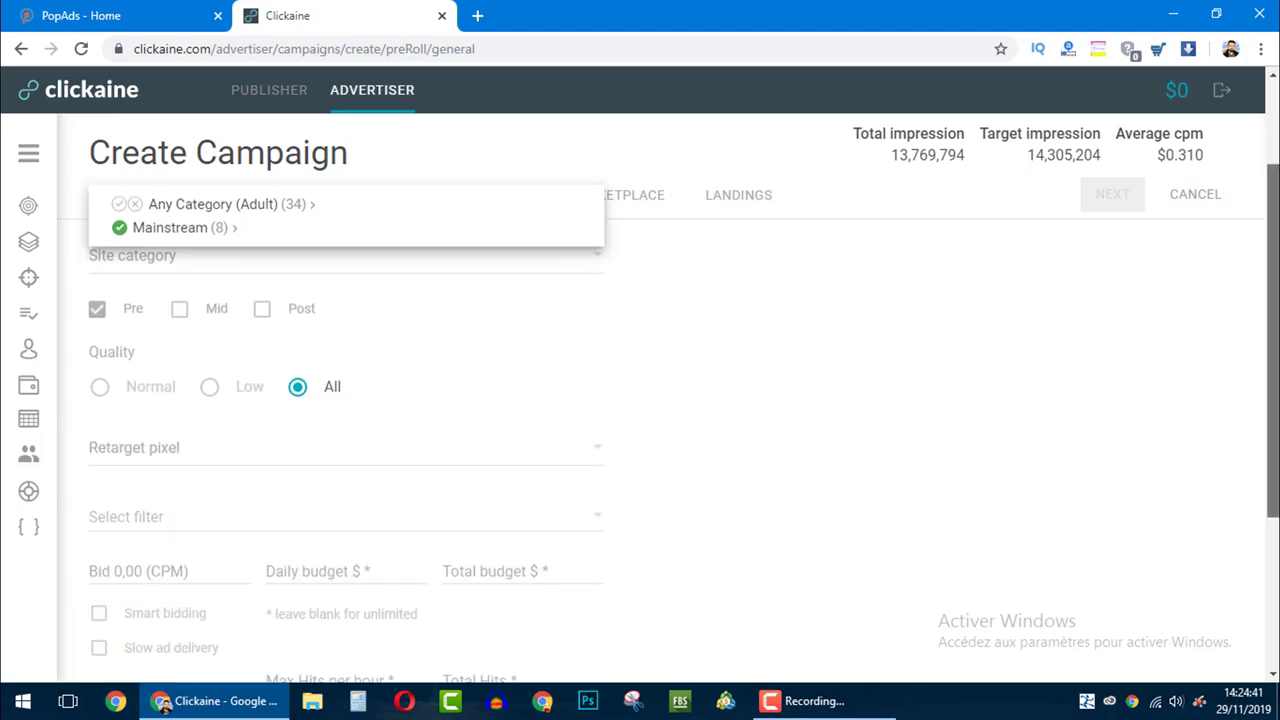
{"action": "scroll", "coordinate": [1272, 300], "scroll_direction": "up", "scroll_amount": 2}
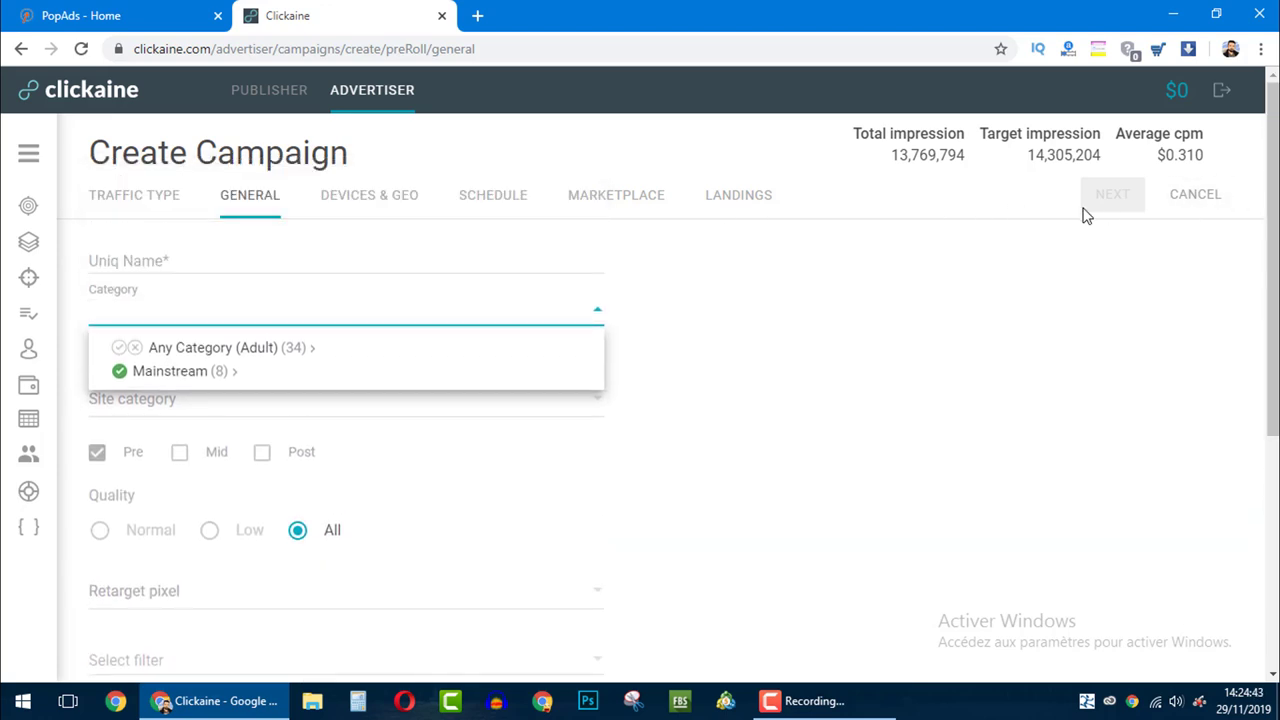
{"action": "left_click", "coordinate": [1050, 268]}
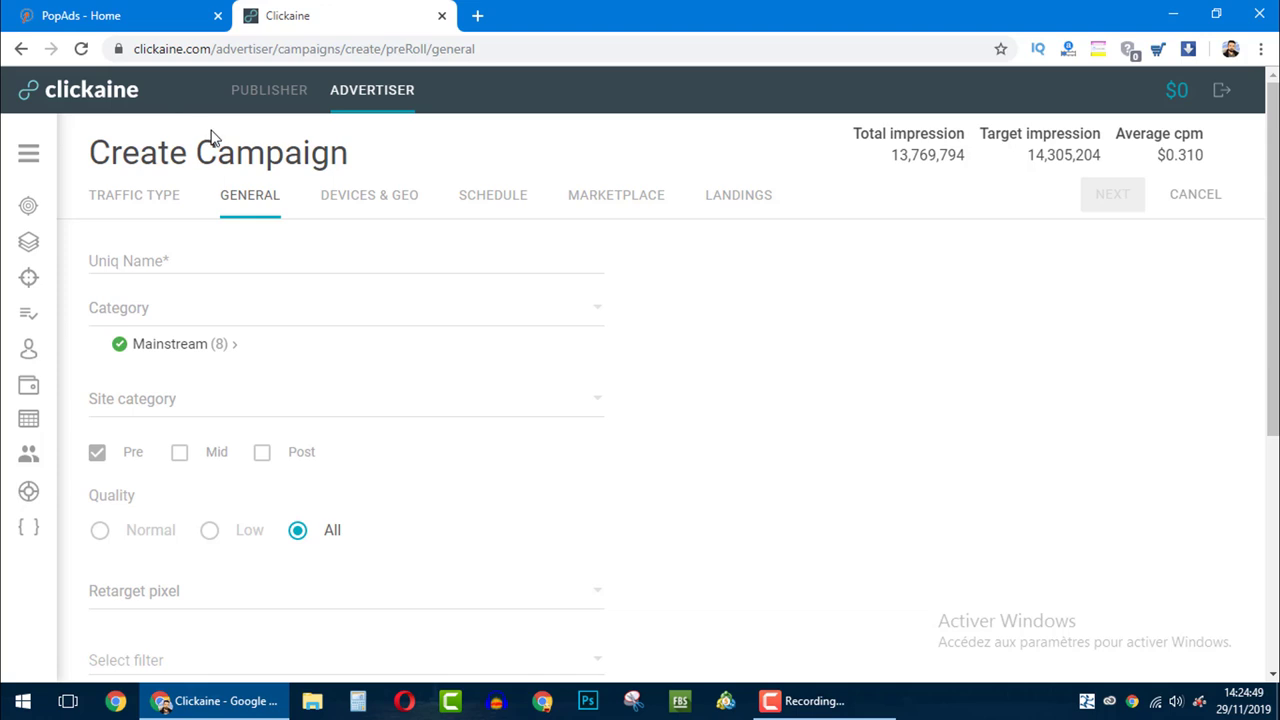
{"action": "scroll", "coordinate": [1273, 250], "scroll_direction": "down", "scroll_amount": 1}
{"action": "scroll", "coordinate": [1273, 250], "scroll_direction": "up", "scroll_amount": 1}
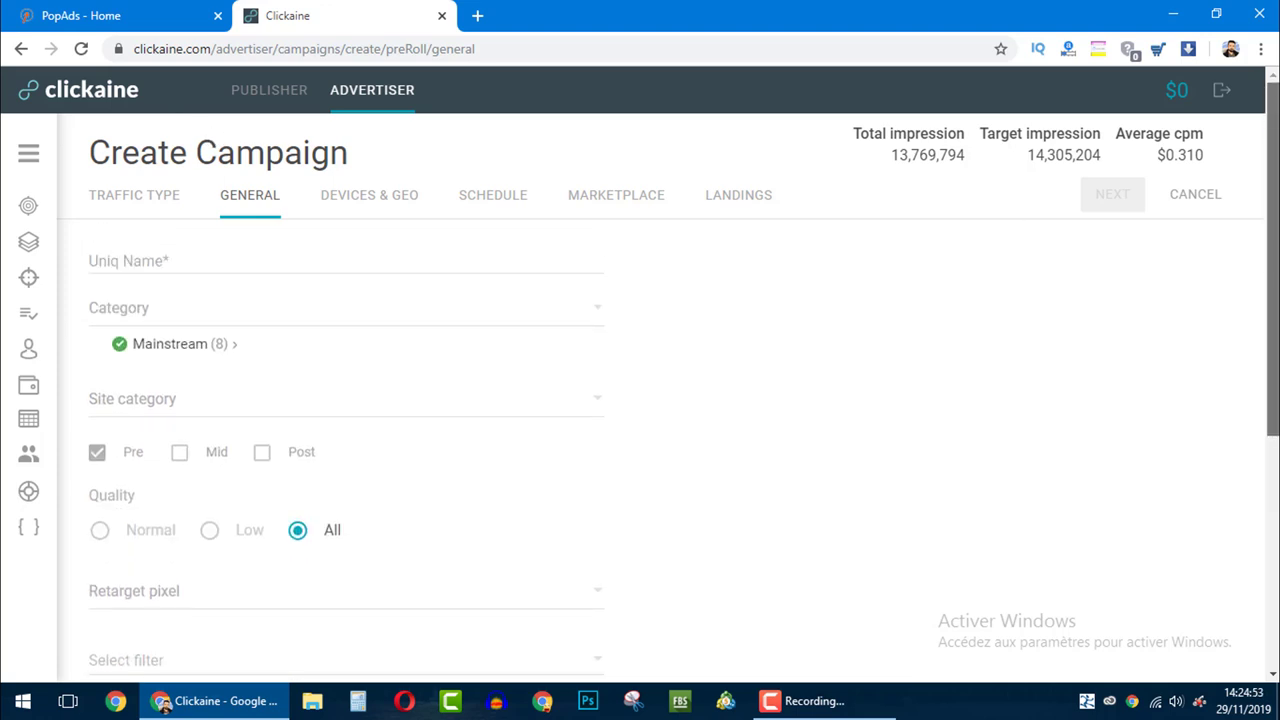
{"action": "scroll", "coordinate": [1273, 250], "scroll_direction": "down", "scroll_amount": 1}
{"action": "scroll", "coordinate": [1273, 250], "scroll_direction": "up", "scroll_amount": 1}
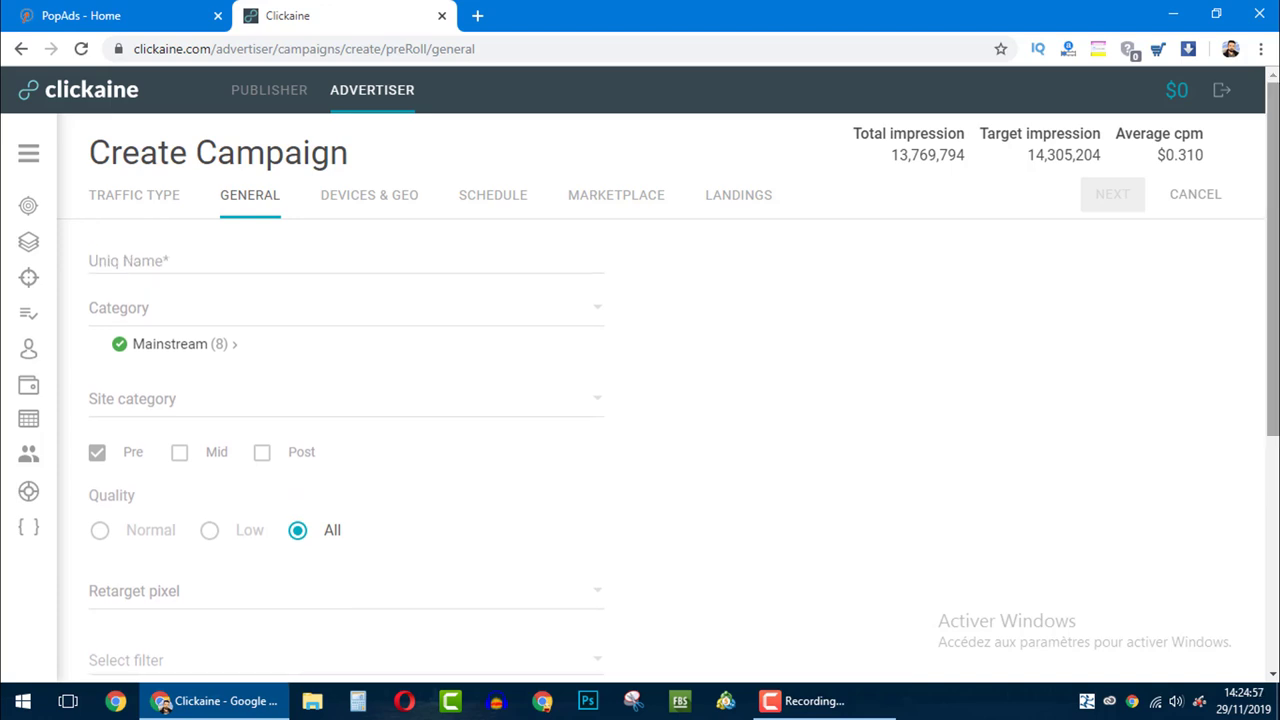
{"action": "scroll", "coordinate": [1276, 296], "scroll_direction": "down", "scroll_amount": 3}
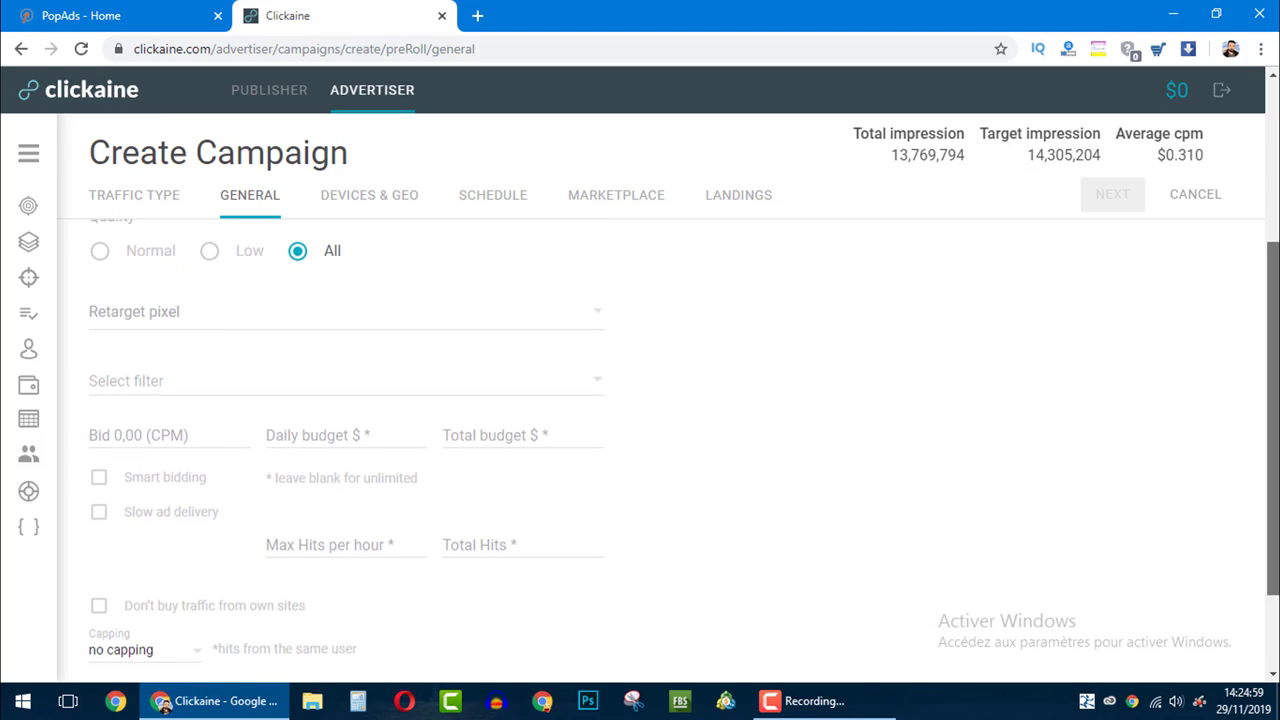
{"action": "scroll", "coordinate": [1249, 283], "scroll_direction": "up", "scroll_amount": 3}
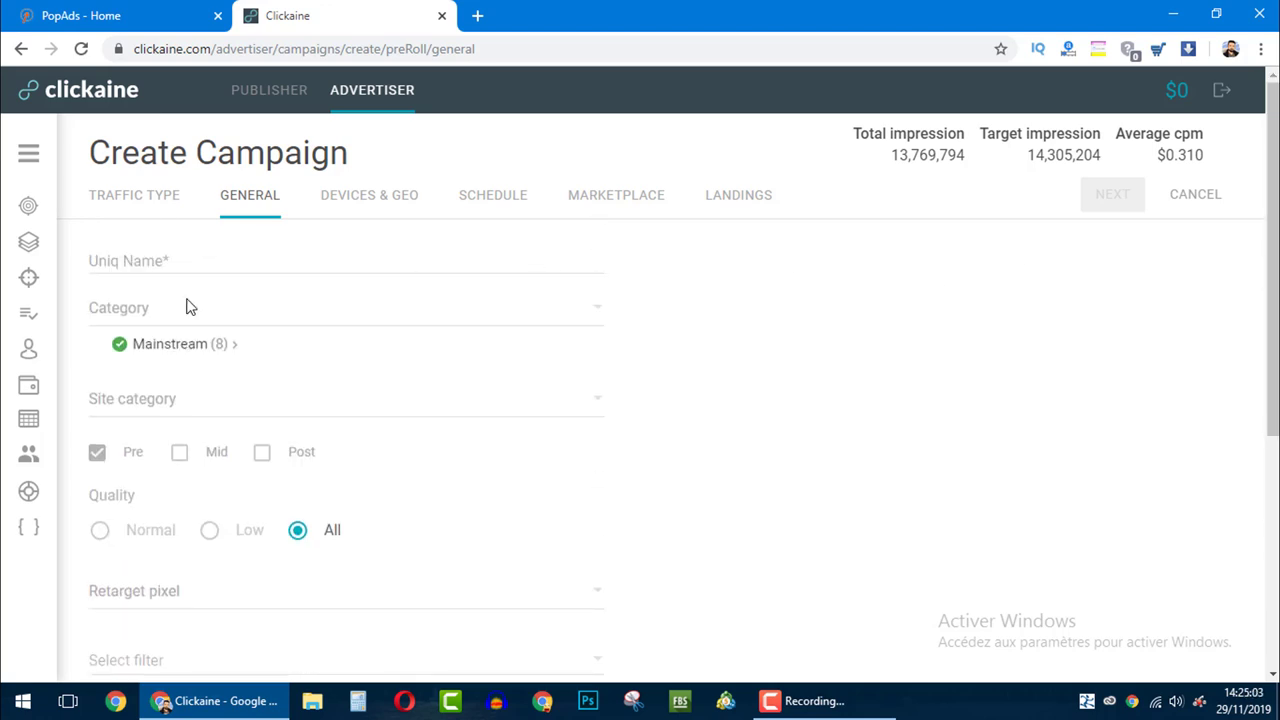
Expand the selected Mainstream category and remove its Anime and General subcategories from the campaign
{"action": "left_click", "coordinate": [172, 362]}
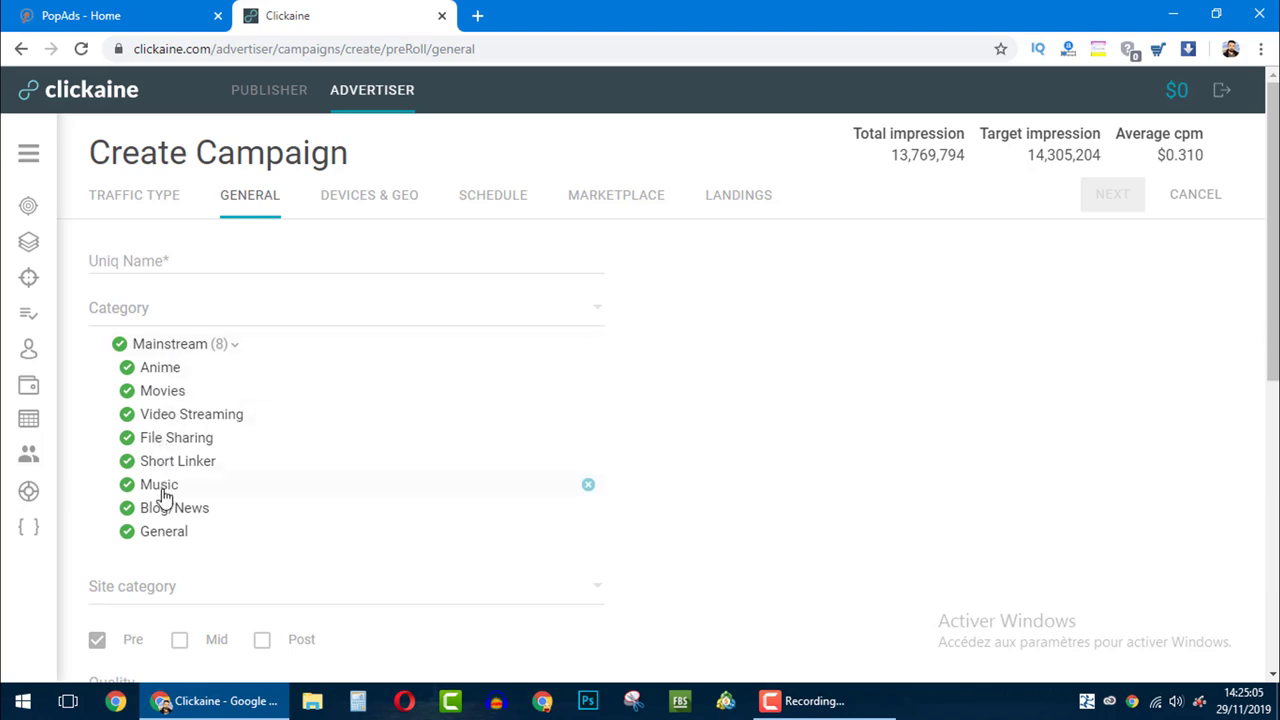
{"action": "left_click", "coordinate": [127, 367]}
{"action": "left_click", "coordinate": [154, 347]}
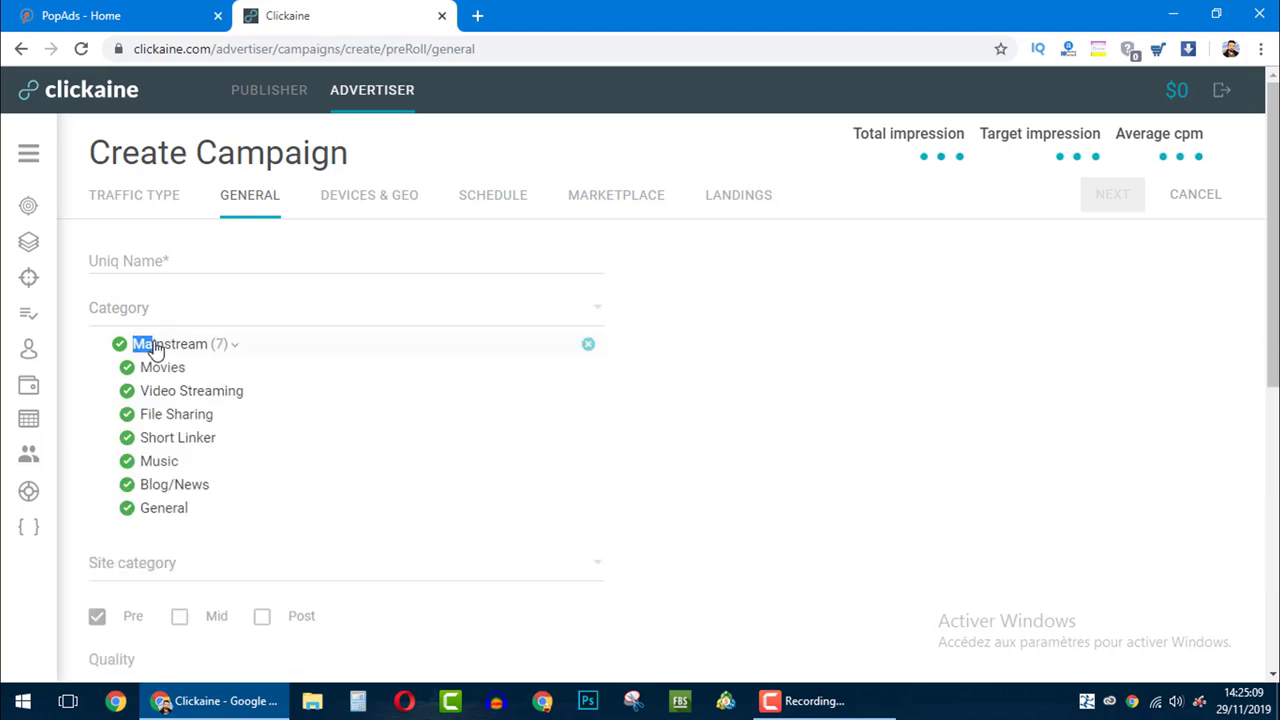
{"action": "left_click", "coordinate": [178, 354]}
{"action": "left_click", "coordinate": [183, 354]}
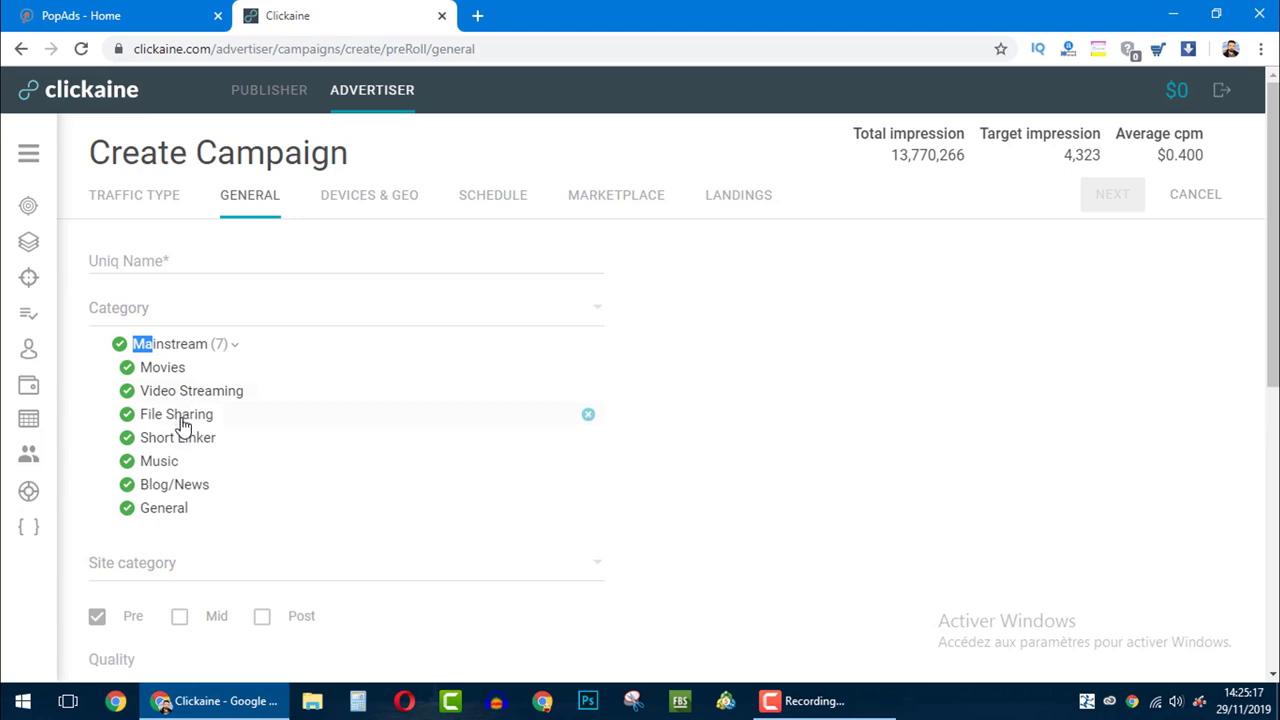
{"action": "left_click", "coordinate": [176, 516]}
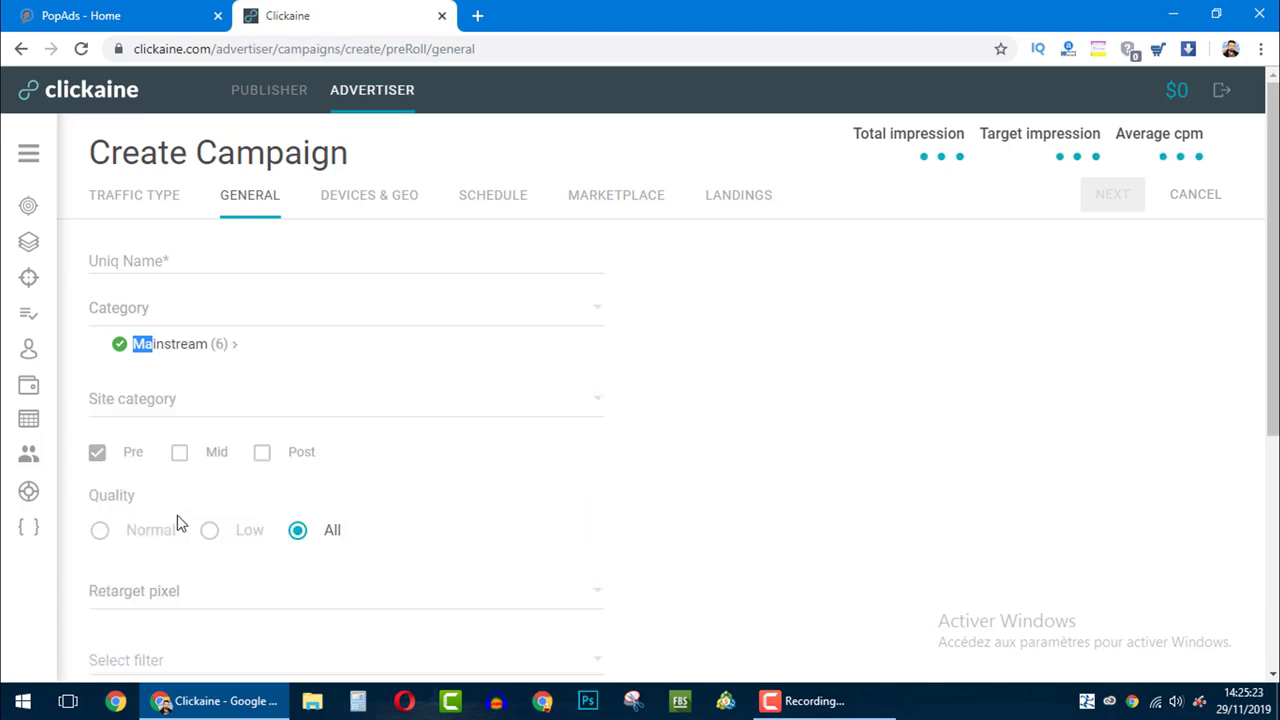
{"action": "mouse_move", "coordinate": [188, 354]}
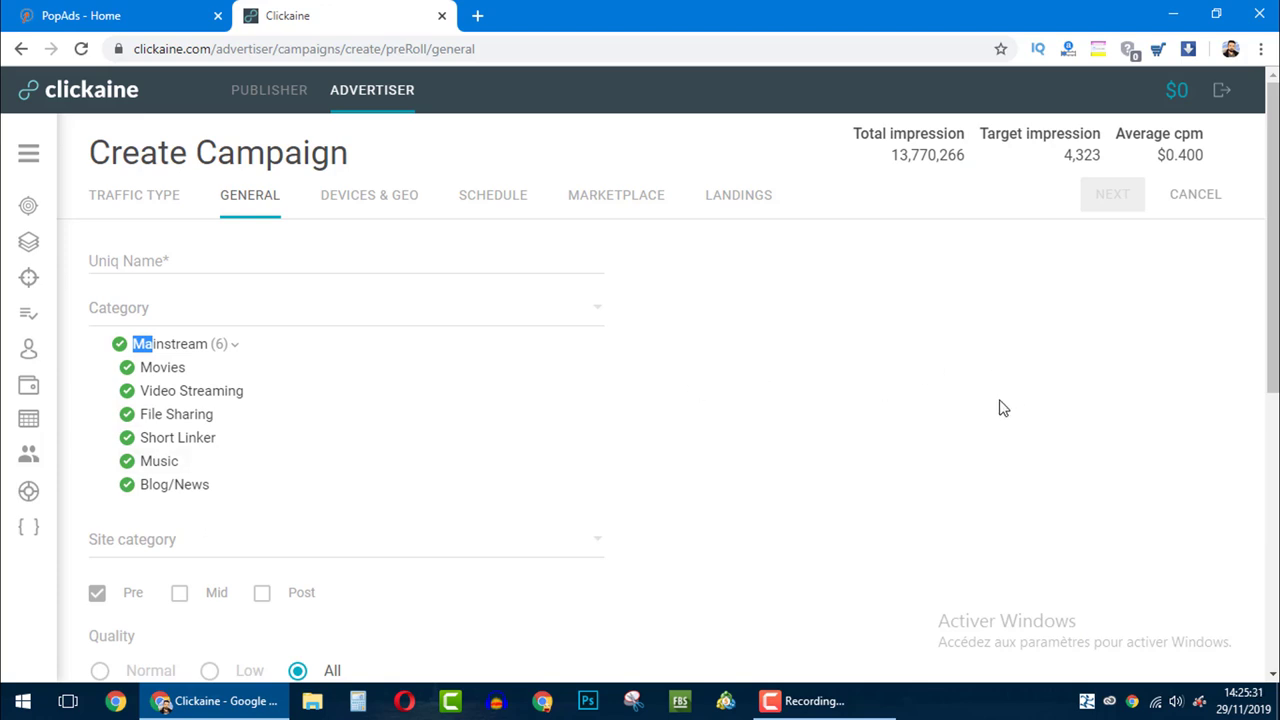
{"action": "left_click", "coordinate": [814, 526]}
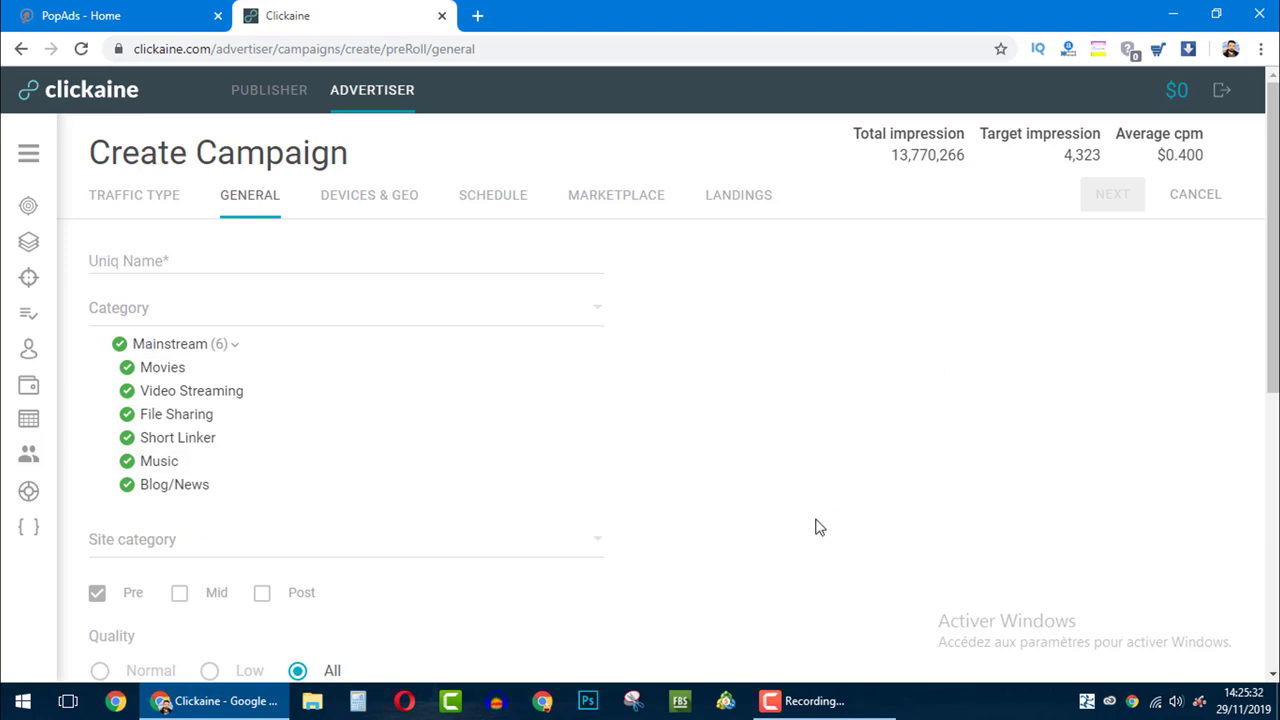
Include tube as the campaign's site category and set the traffic quality to Low
{"action": "left_click", "coordinate": [502, 550]}
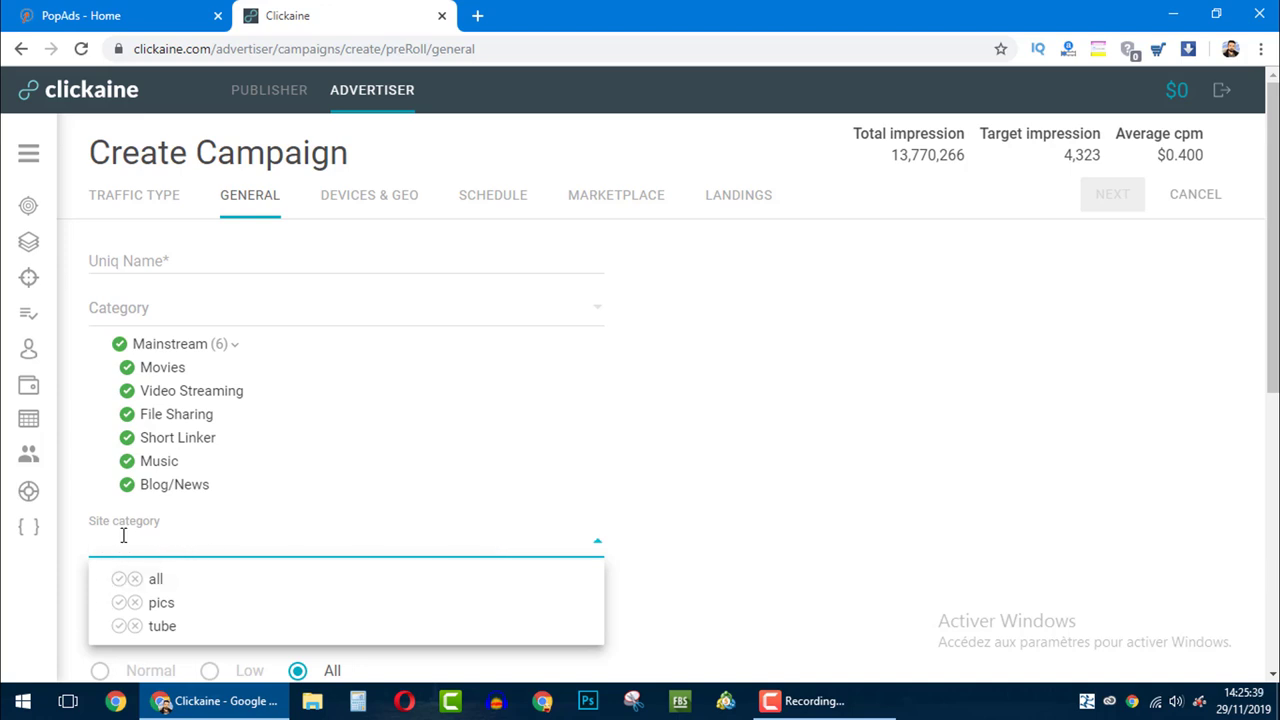
{"action": "left_click", "coordinate": [119, 627]}
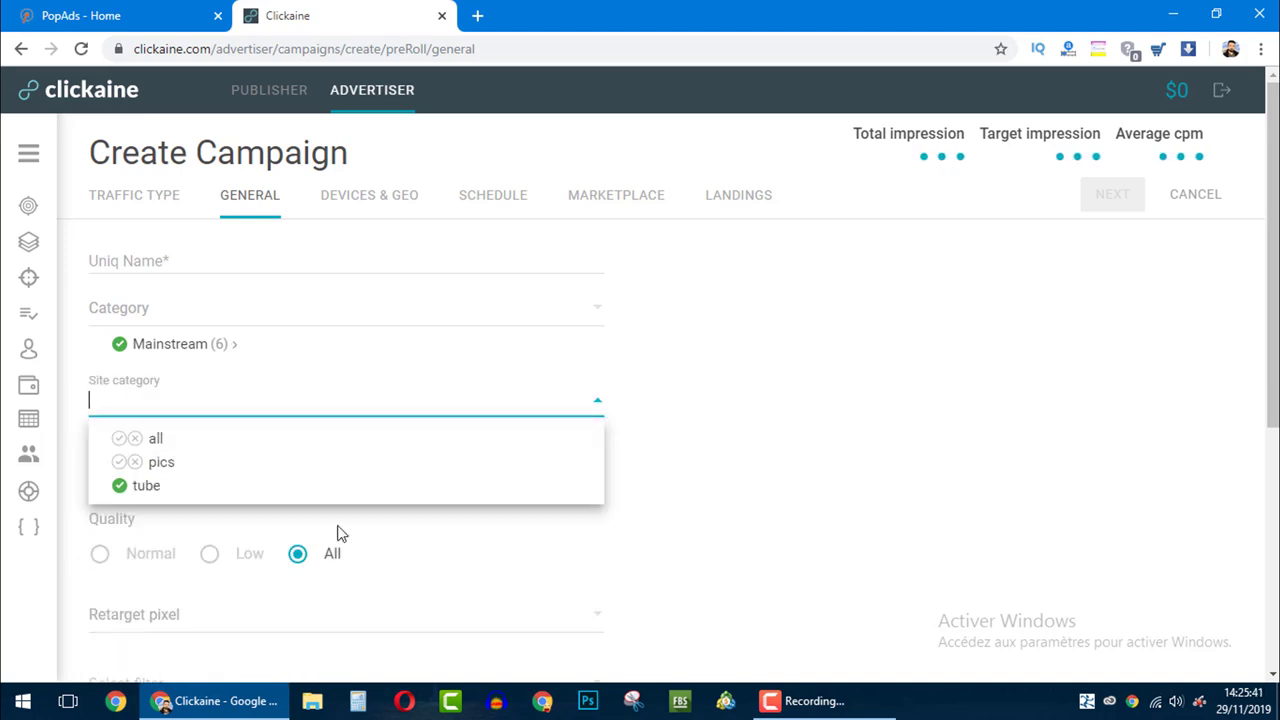
{"action": "scroll", "coordinate": [1076, 377], "scroll_direction": "down", "scroll_amount": 2}
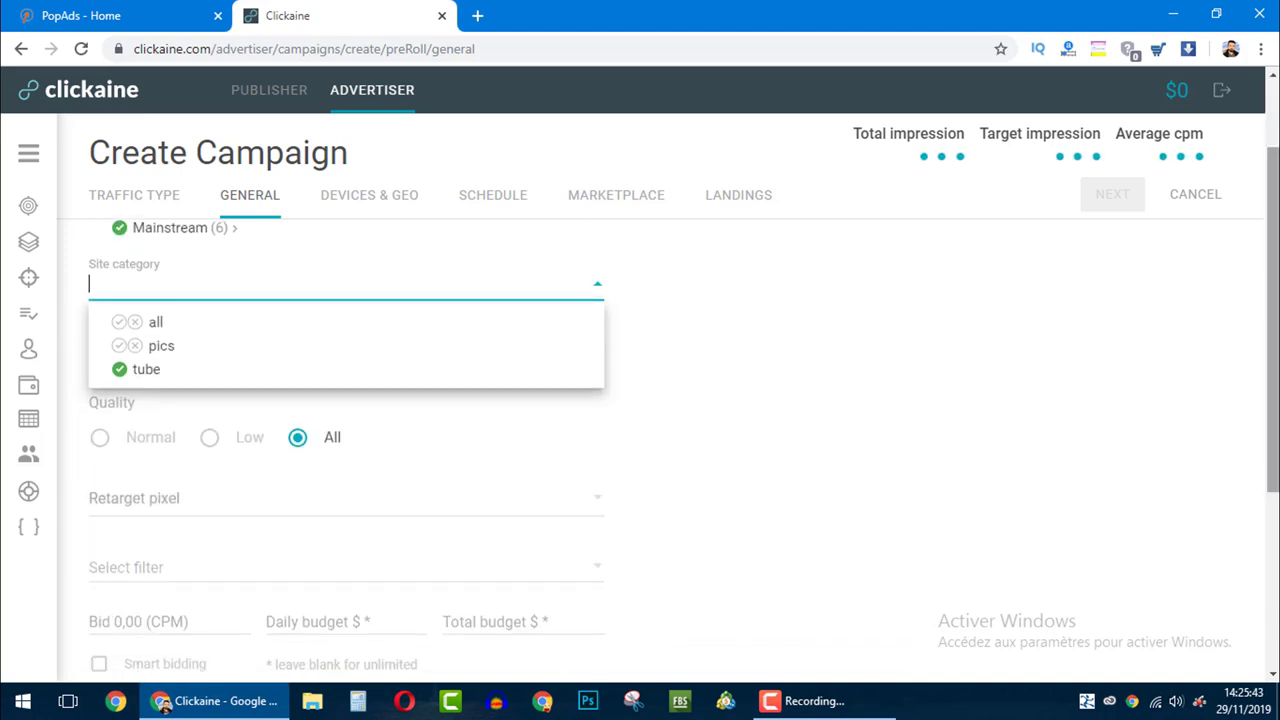
{"action": "left_click", "coordinate": [1066, 374]}
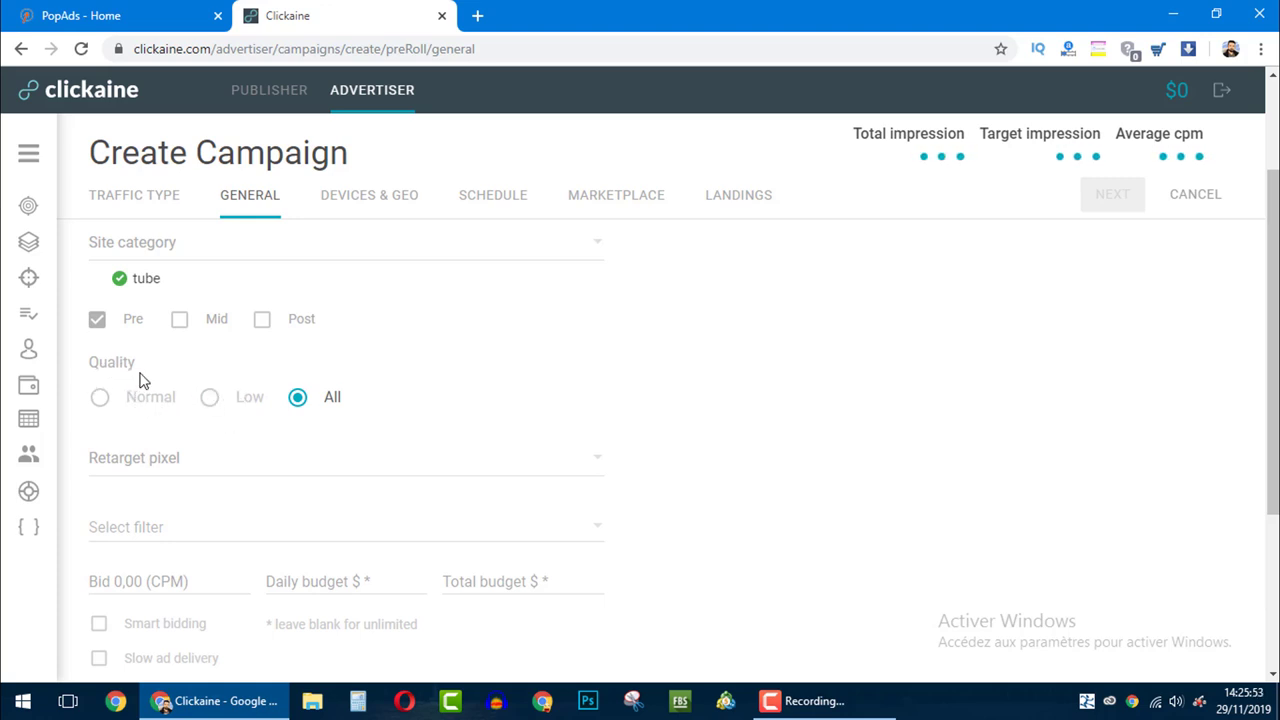
{"action": "left_click", "coordinate": [210, 398]}
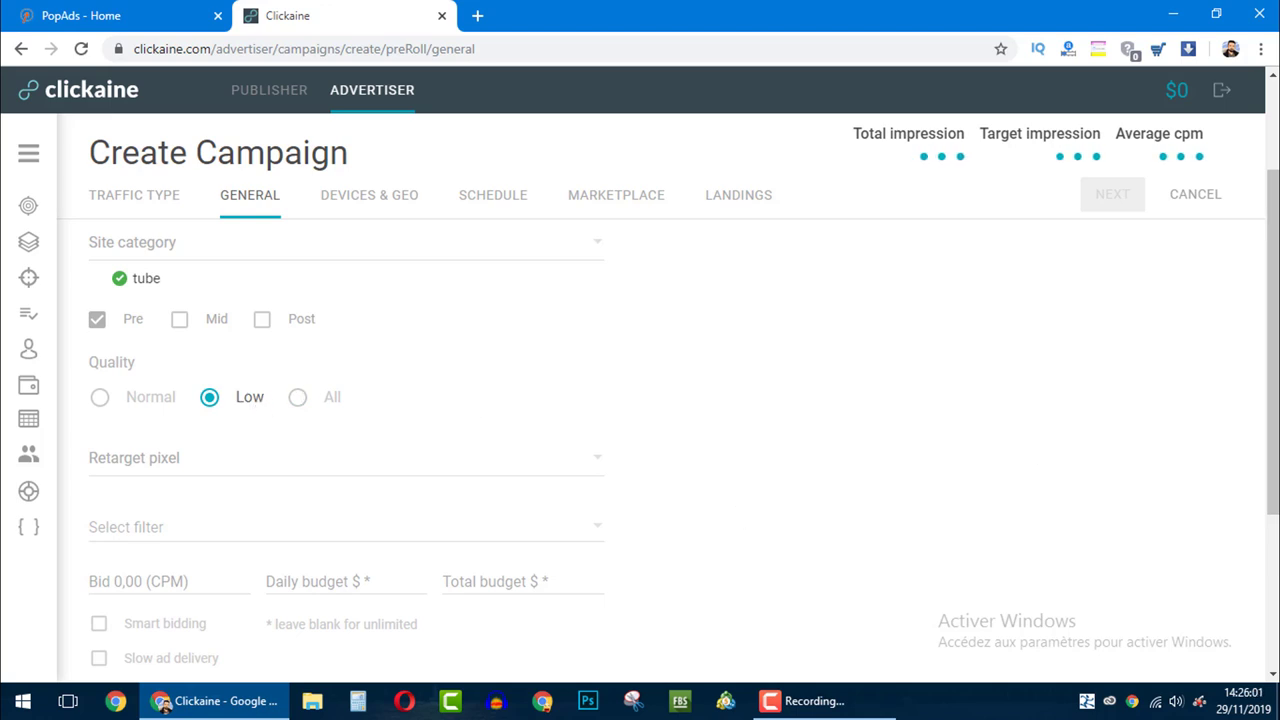
Check the options offered for the Retarget pixel and Select filter settings, leaving both empty
{"action": "left_click_drag", "start_coordinate": [1273, 370], "coordinate": [1273, 445]}
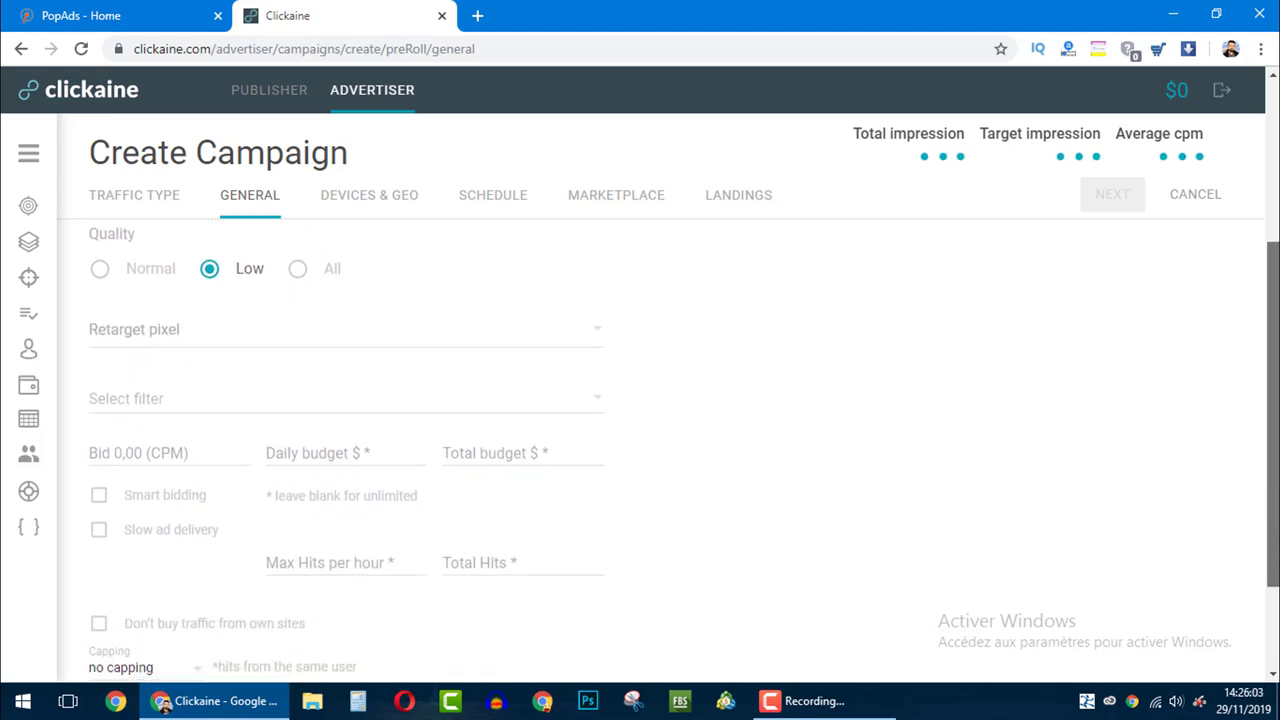
{"action": "left_click", "coordinate": [548, 336]}
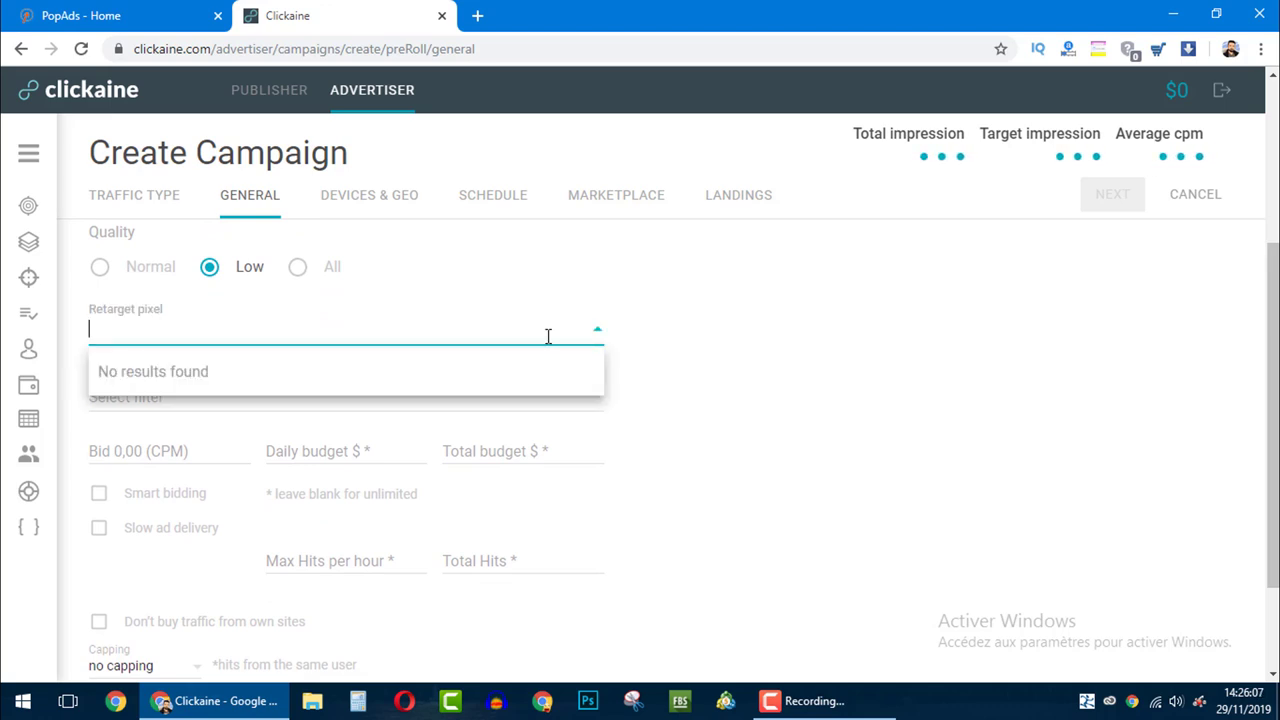
{"action": "left_click", "coordinate": [707, 368]}
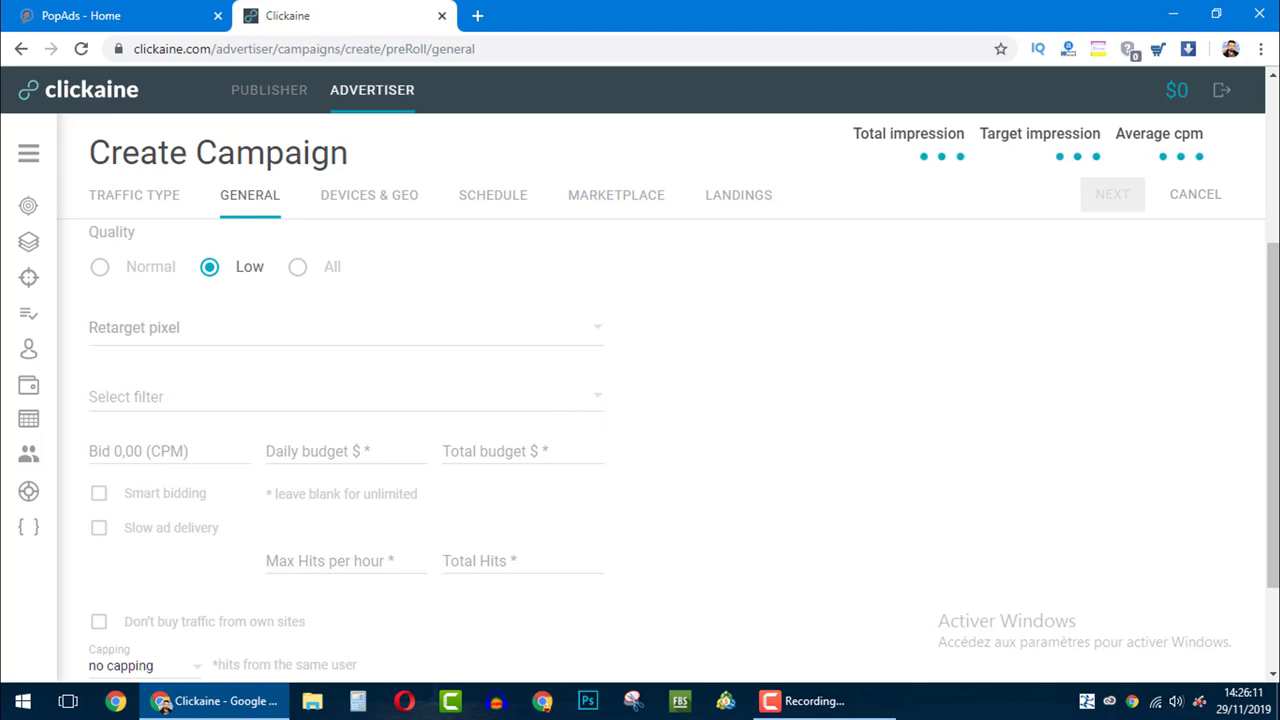
{"action": "scroll", "coordinate": [995, 340], "scroll_direction": "down", "scroll_amount": 1}
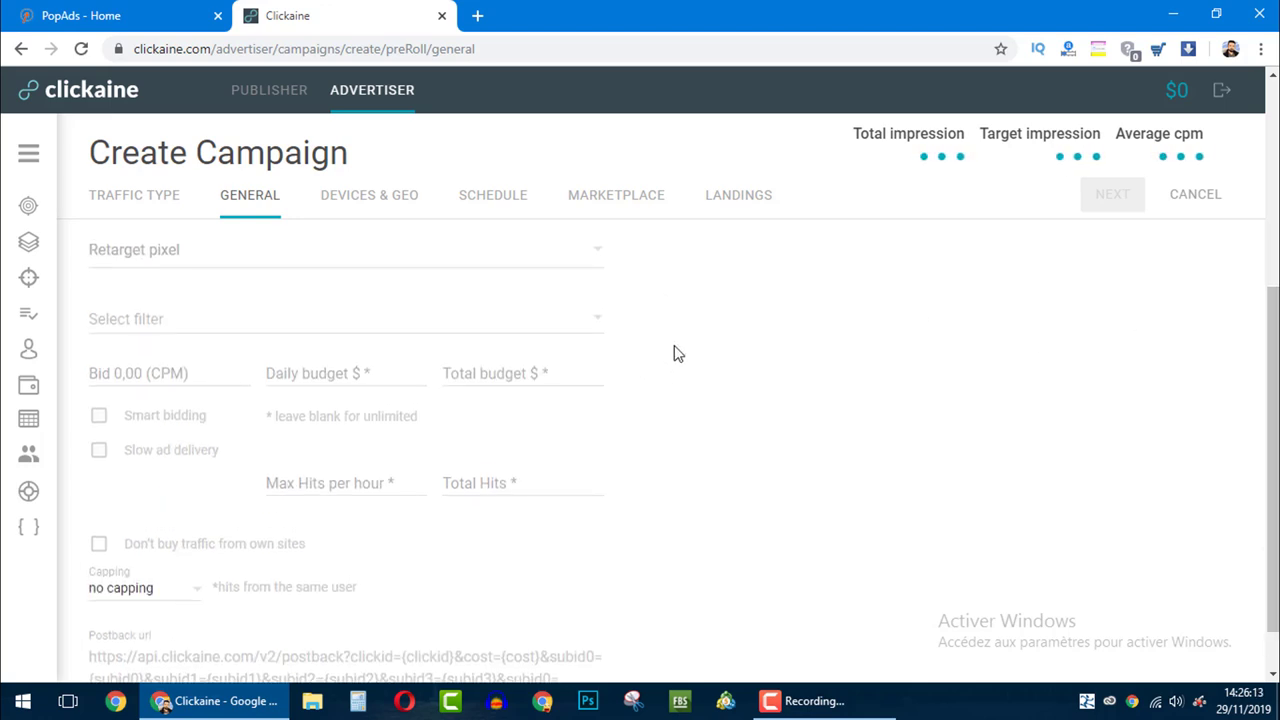
{"action": "left_click", "coordinate": [567, 330]}
{"action": "left_click", "coordinate": [567, 330]}
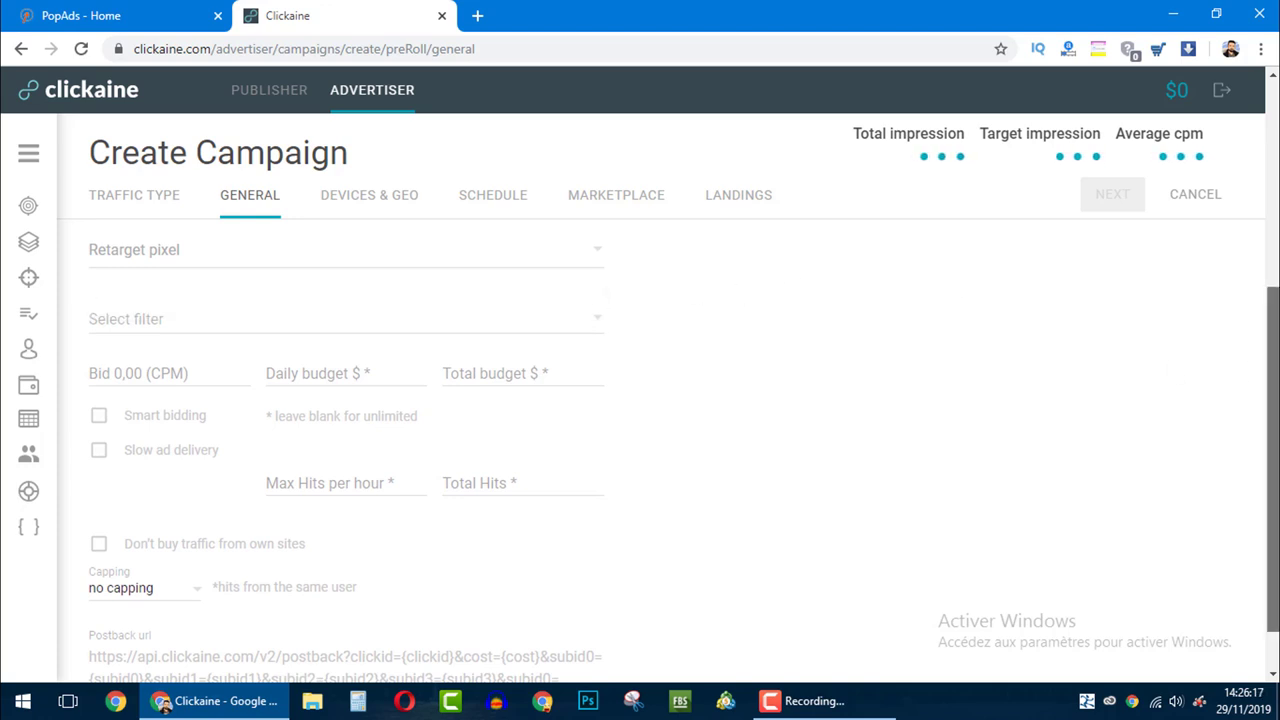
Examine the Bid (CPM), Daily budget and Total budget fields without entering any amounts
{"action": "scroll", "coordinate": [1272, 450], "scroll_direction": "down", "scroll_amount": 1}
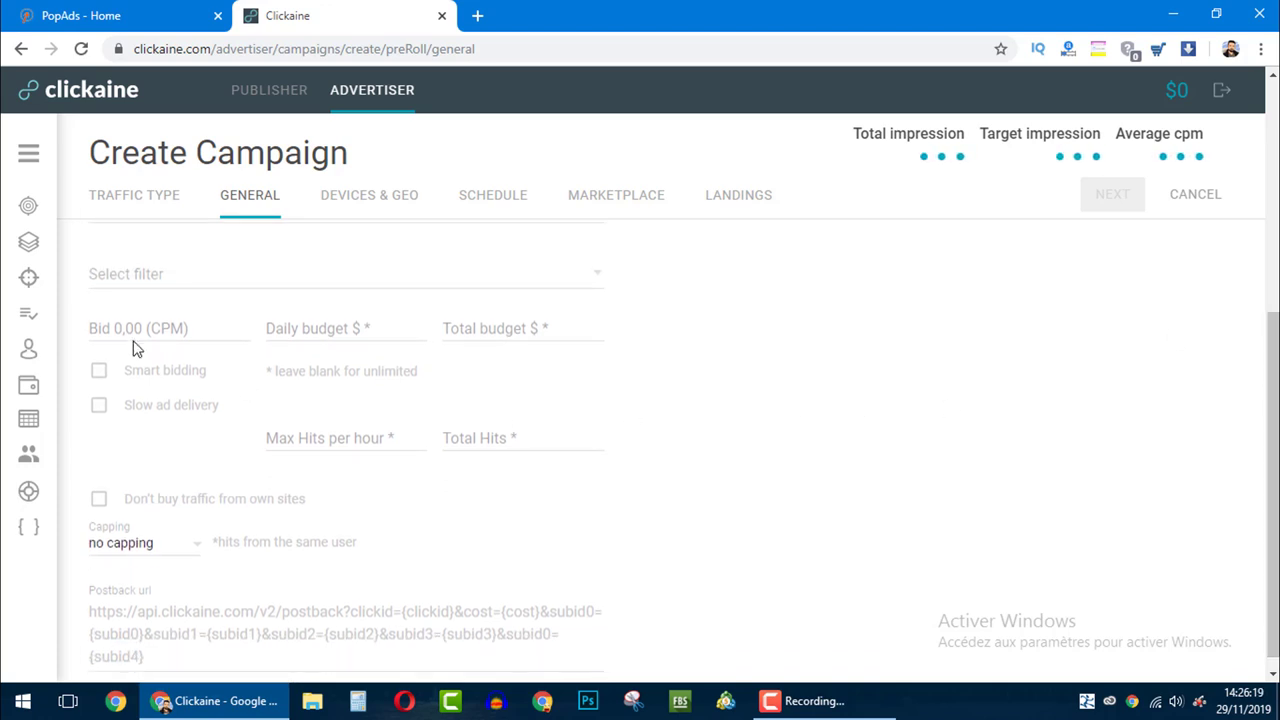
{"action": "left_click", "coordinate": [136, 330]}
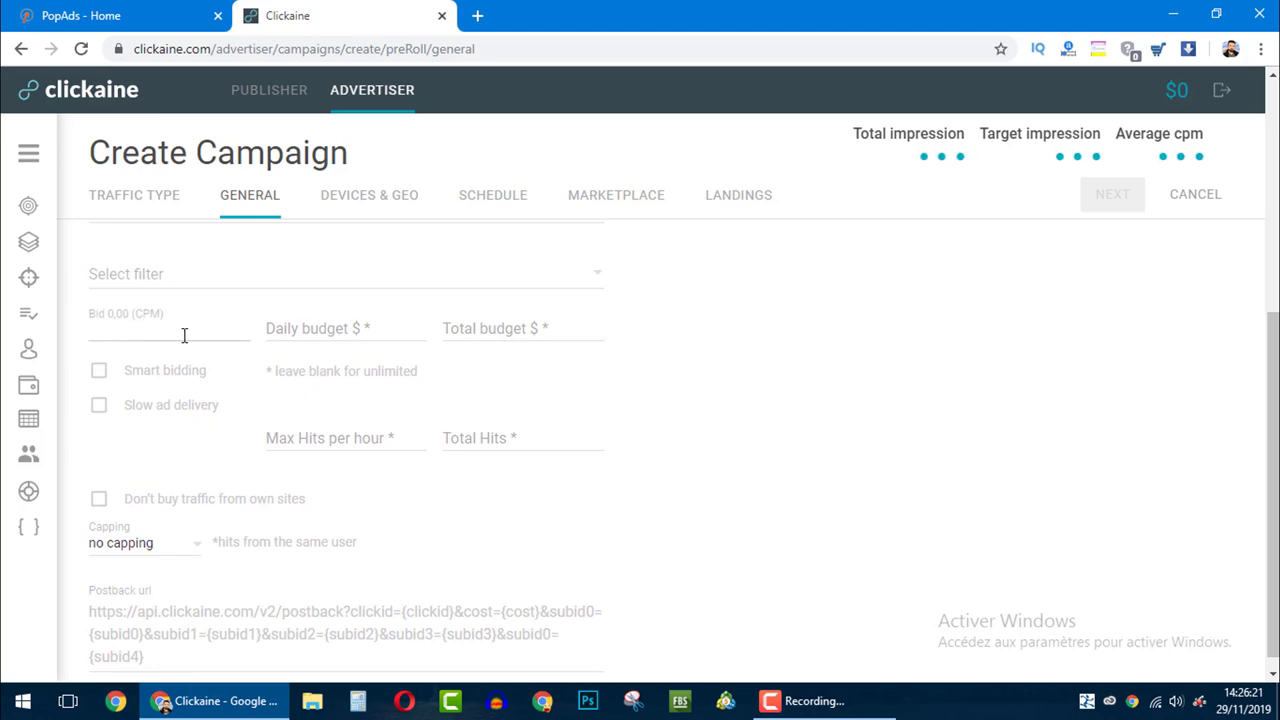
{"action": "left_click", "coordinate": [335, 328]}
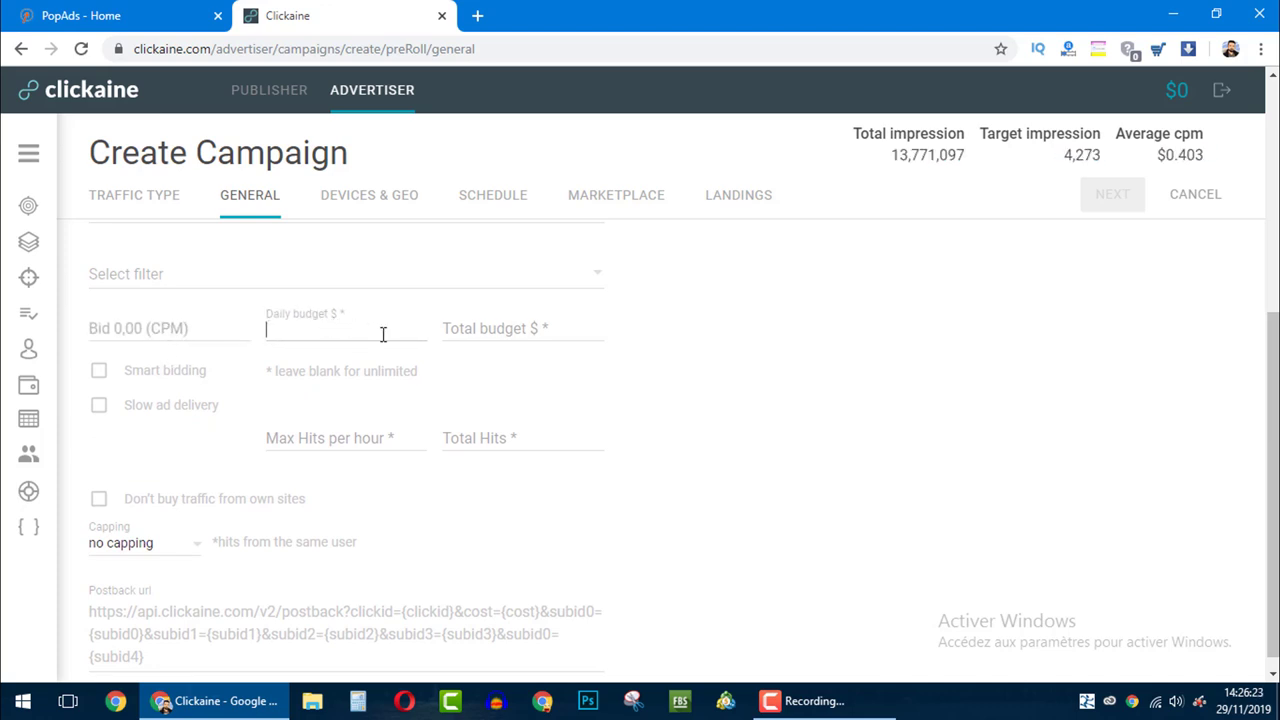
{"action": "left_click", "coordinate": [505, 338]}
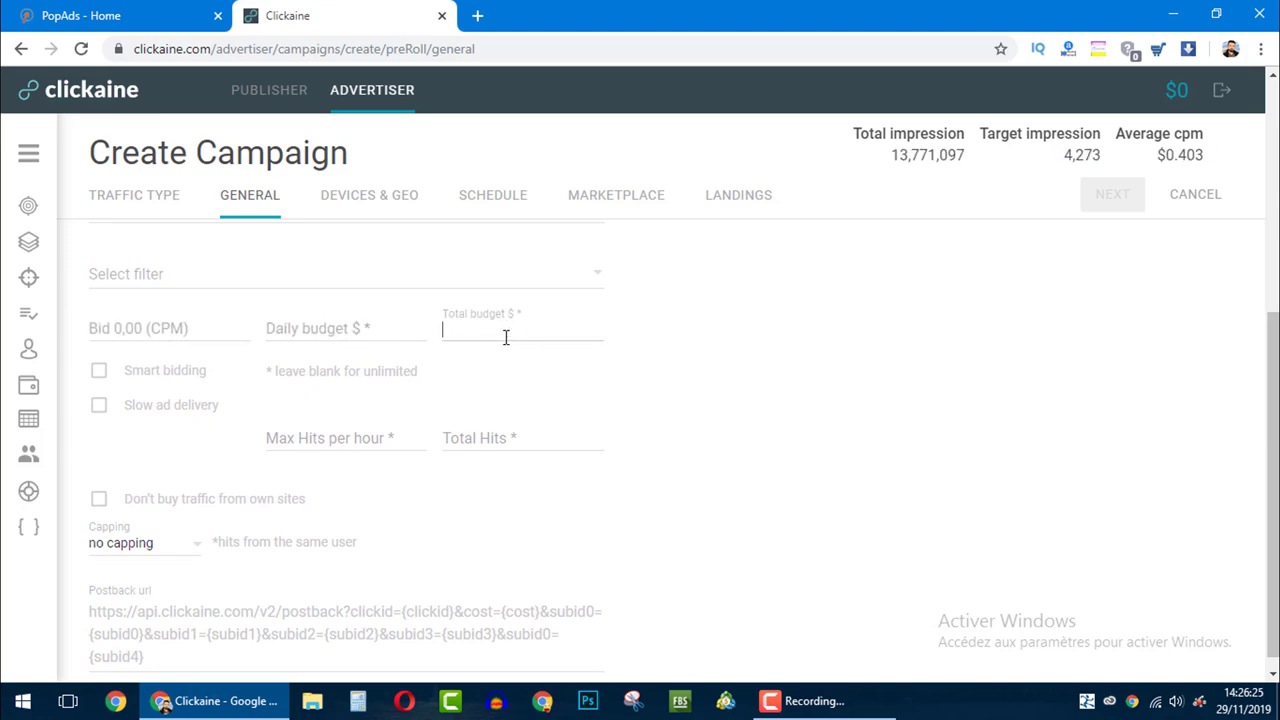
{"action": "left_click", "coordinate": [337, 329]}
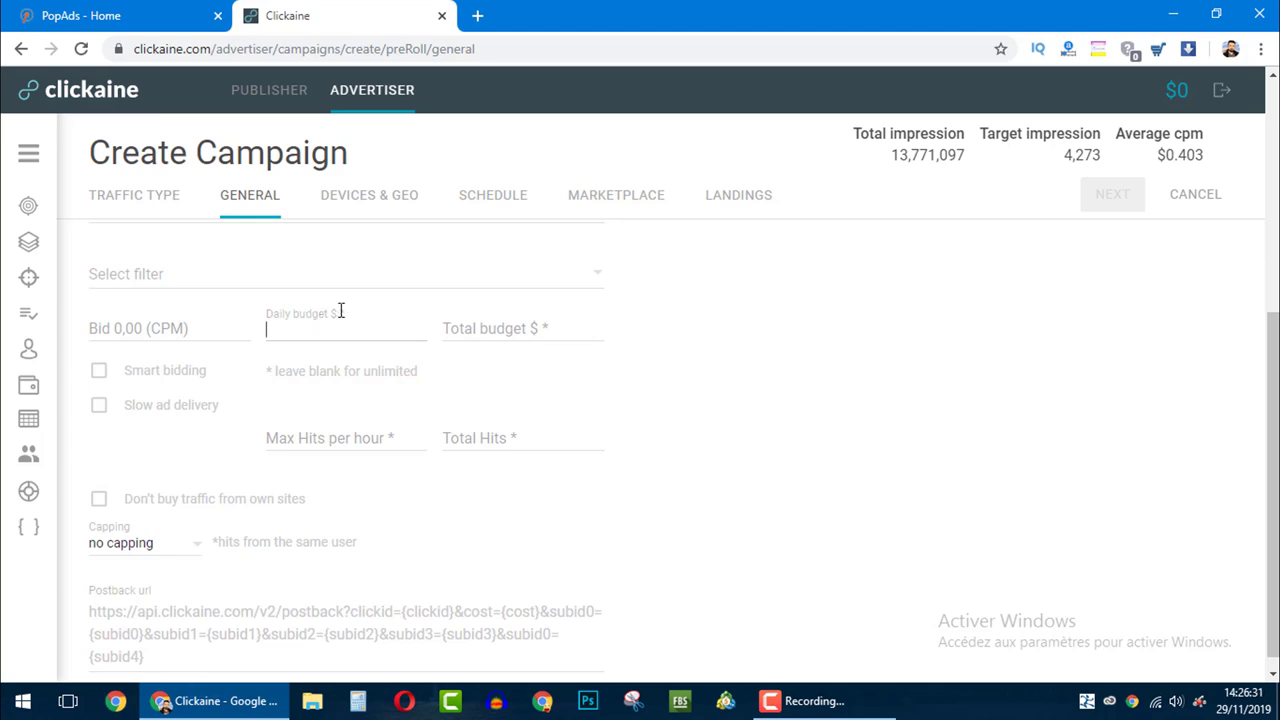
{"action": "left_click", "coordinate": [487, 320]}
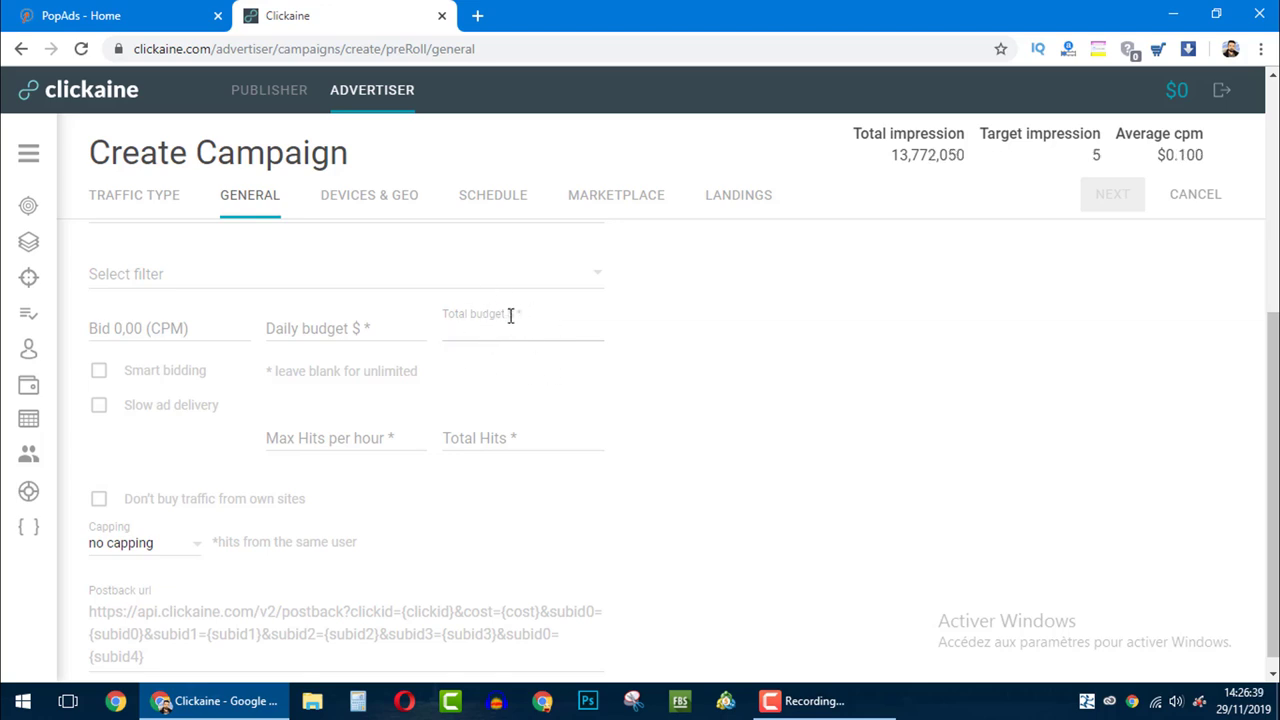
{"action": "left_click", "coordinate": [355, 337]}
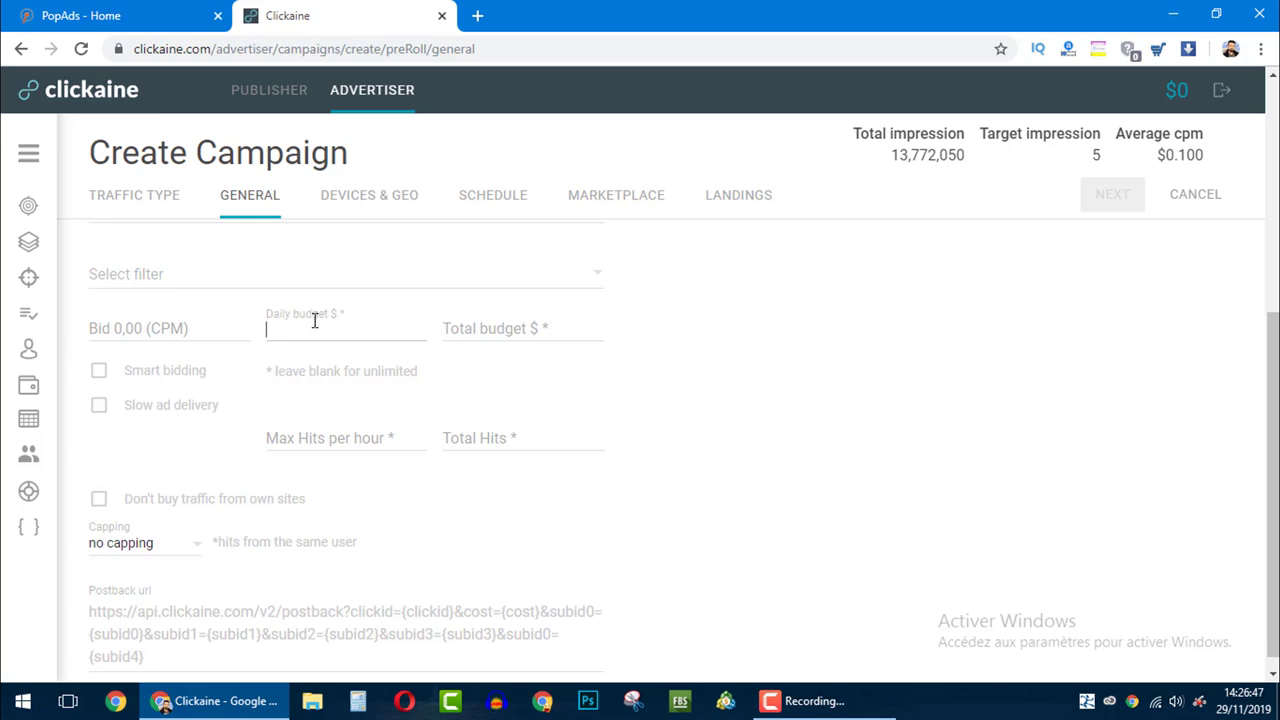
{"action": "left_click", "coordinate": [164, 336]}
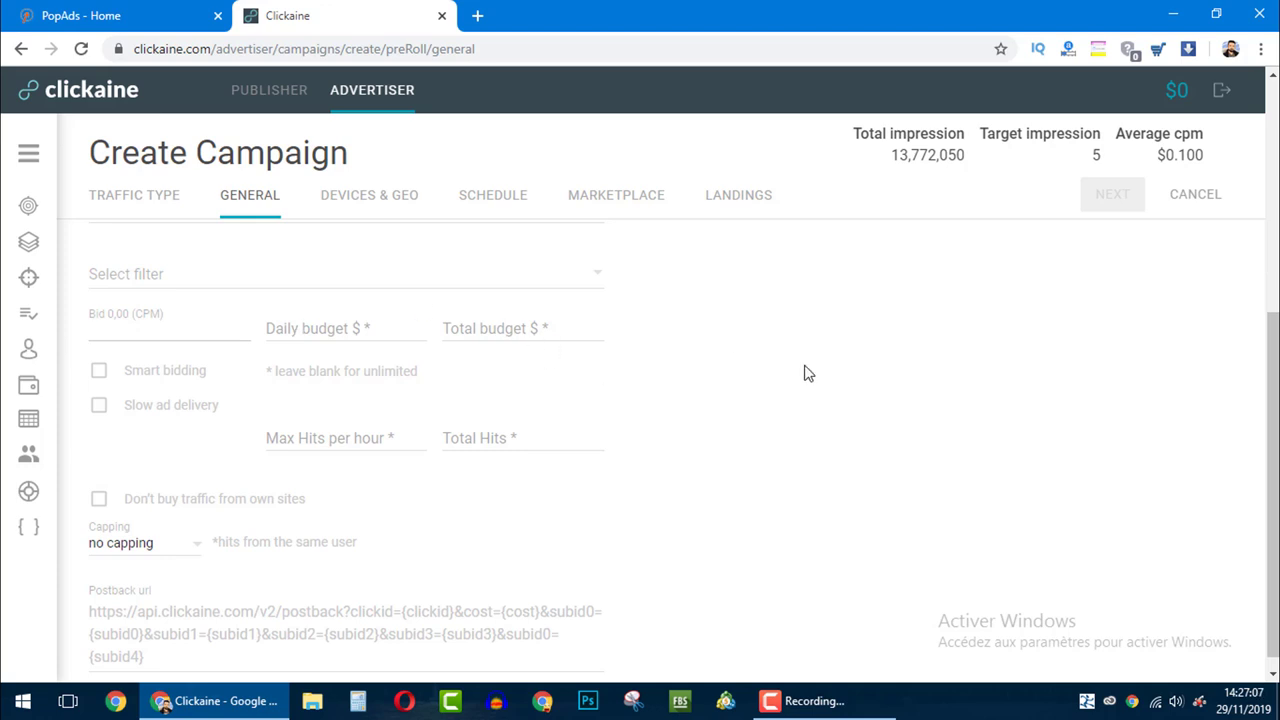
View the Capping choices for hits from the same user, keep no capping, and return to the Site category and Quality settings
{"action": "scroll", "coordinate": [1090, 370], "scroll_direction": "down", "scroll_amount": 1}
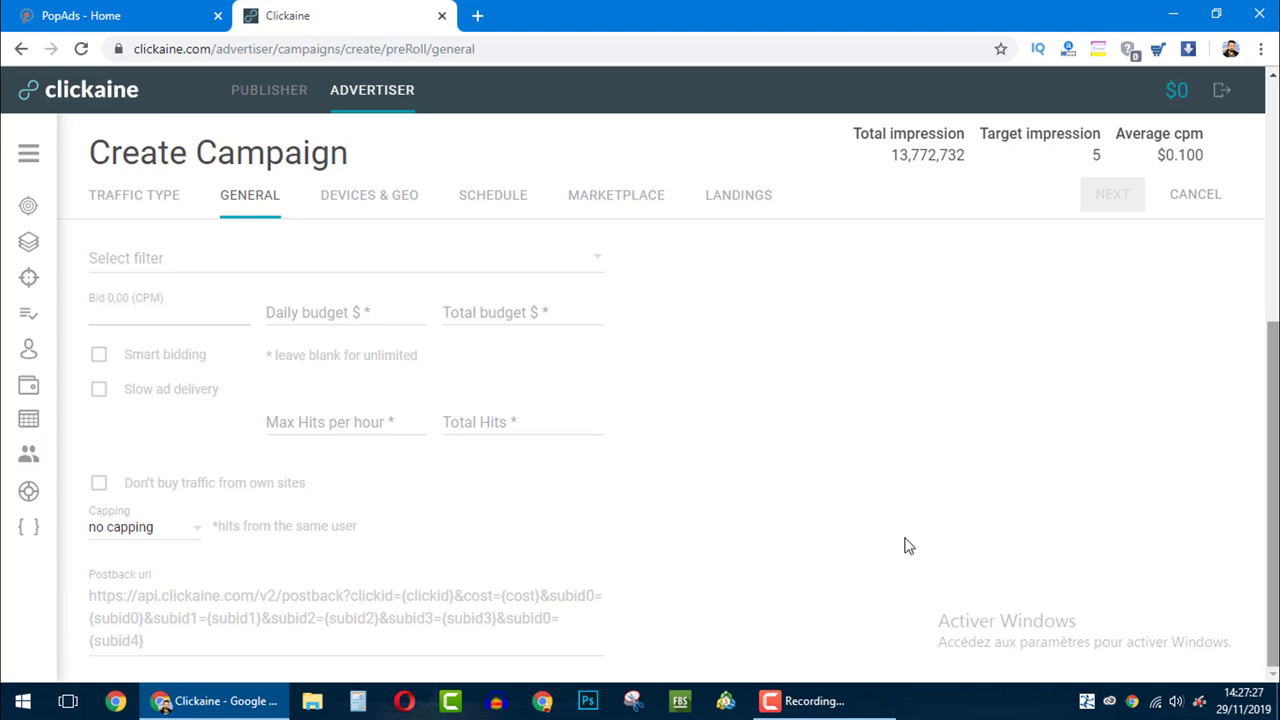
{"action": "left_click", "coordinate": [146, 526]}
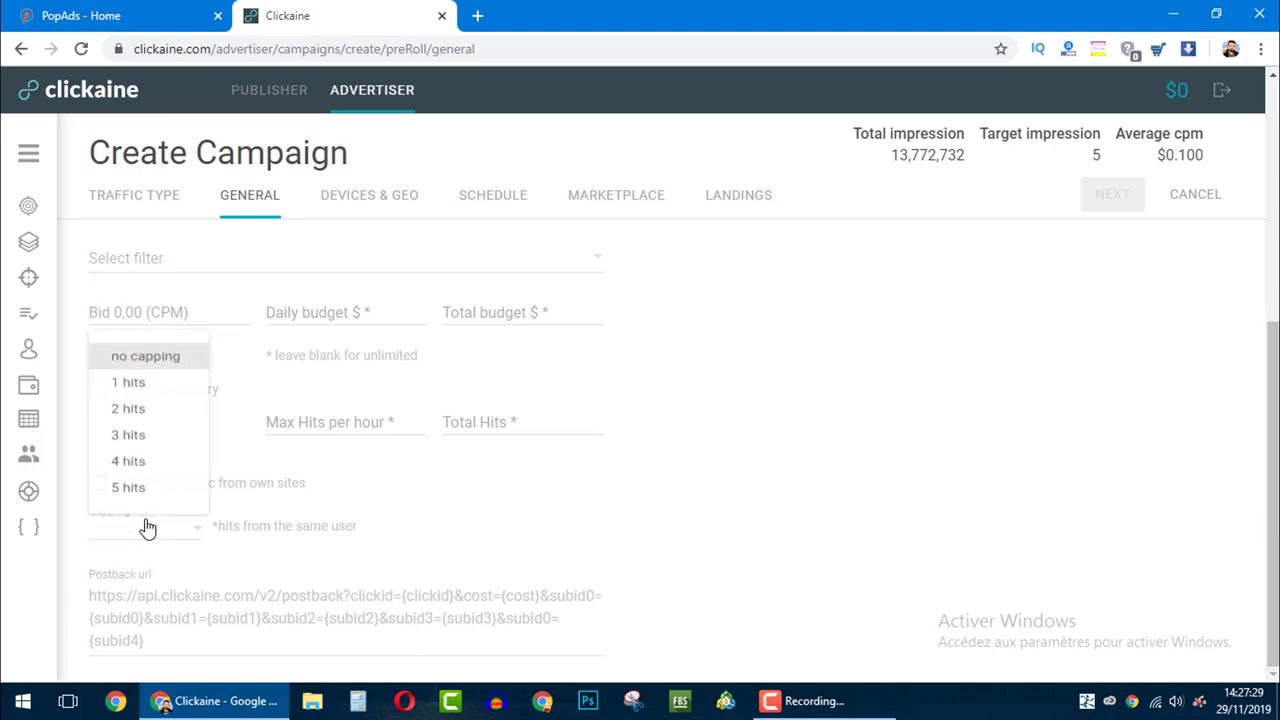
{"action": "left_click", "coordinate": [351, 509]}
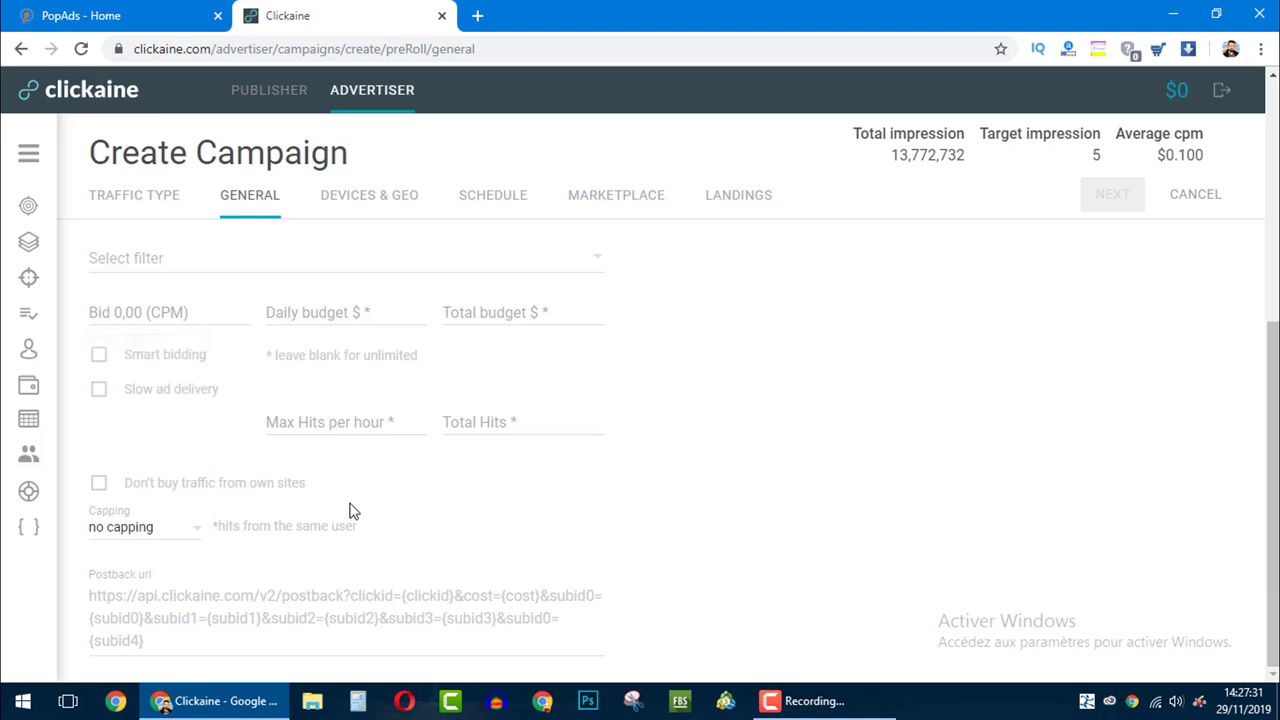
{"action": "scroll", "coordinate": [1272, 500], "scroll_direction": "up", "scroll_amount": 3}
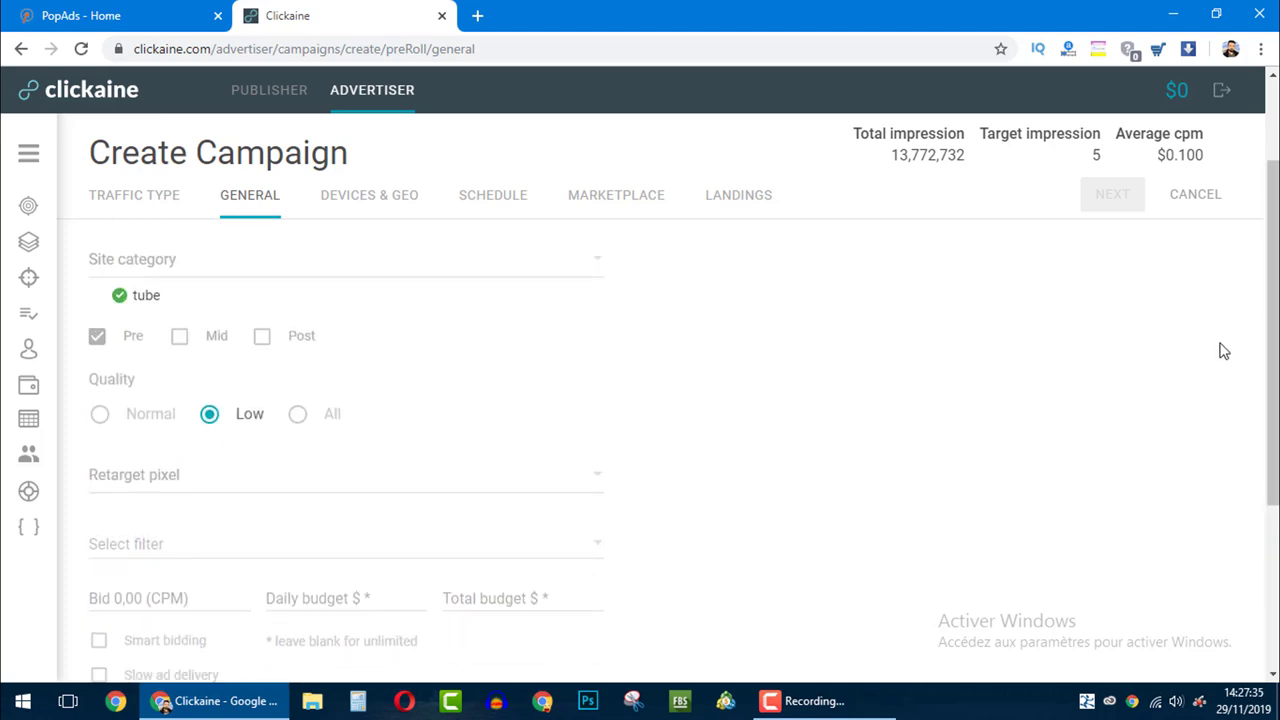
In the campaign's Devices & Geo settings, include desktop, mobile, phone, tablet and tv as targeted device types
{"action": "left_click", "coordinate": [384, 216]}
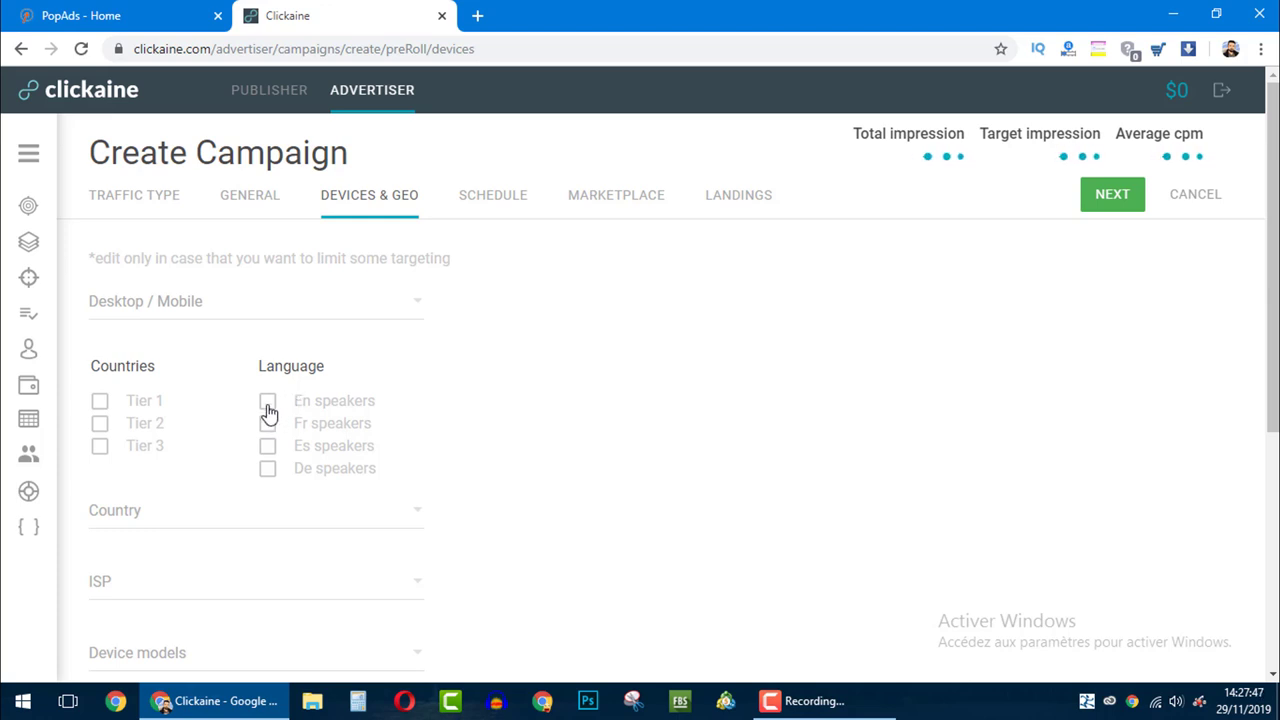
{"action": "left_click", "coordinate": [296, 304]}
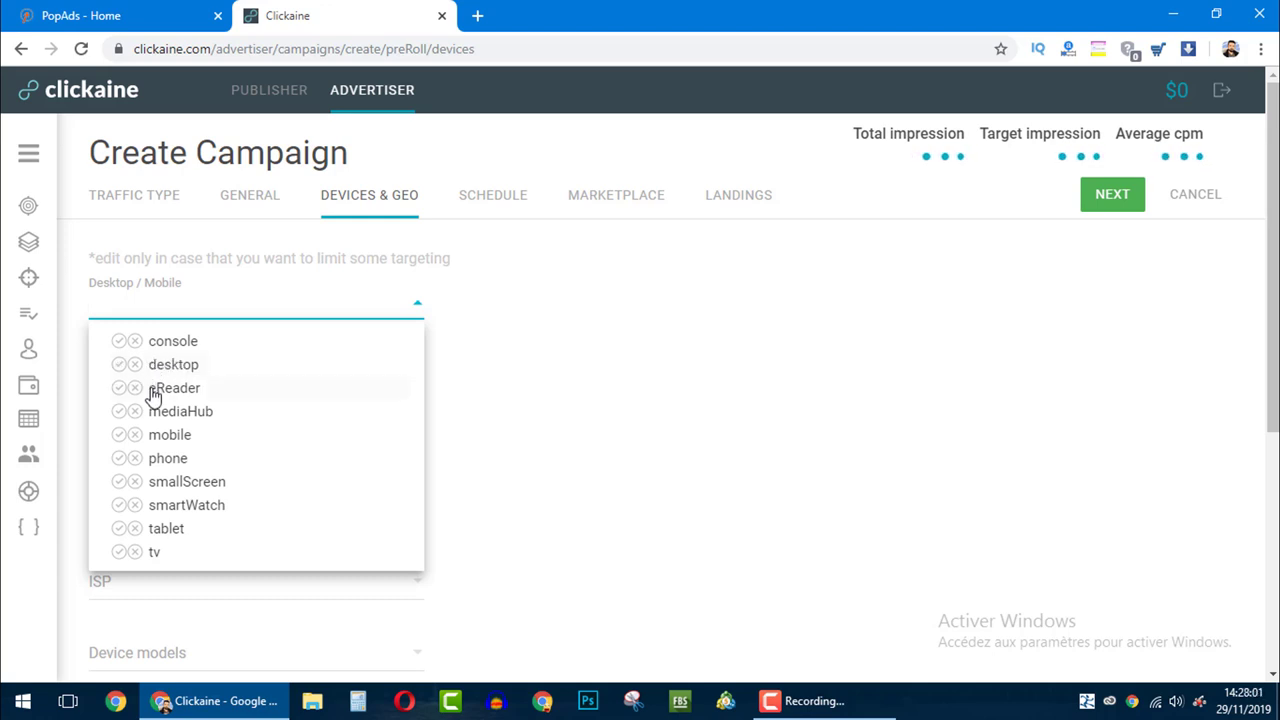
{"action": "left_click", "coordinate": [117, 437]}
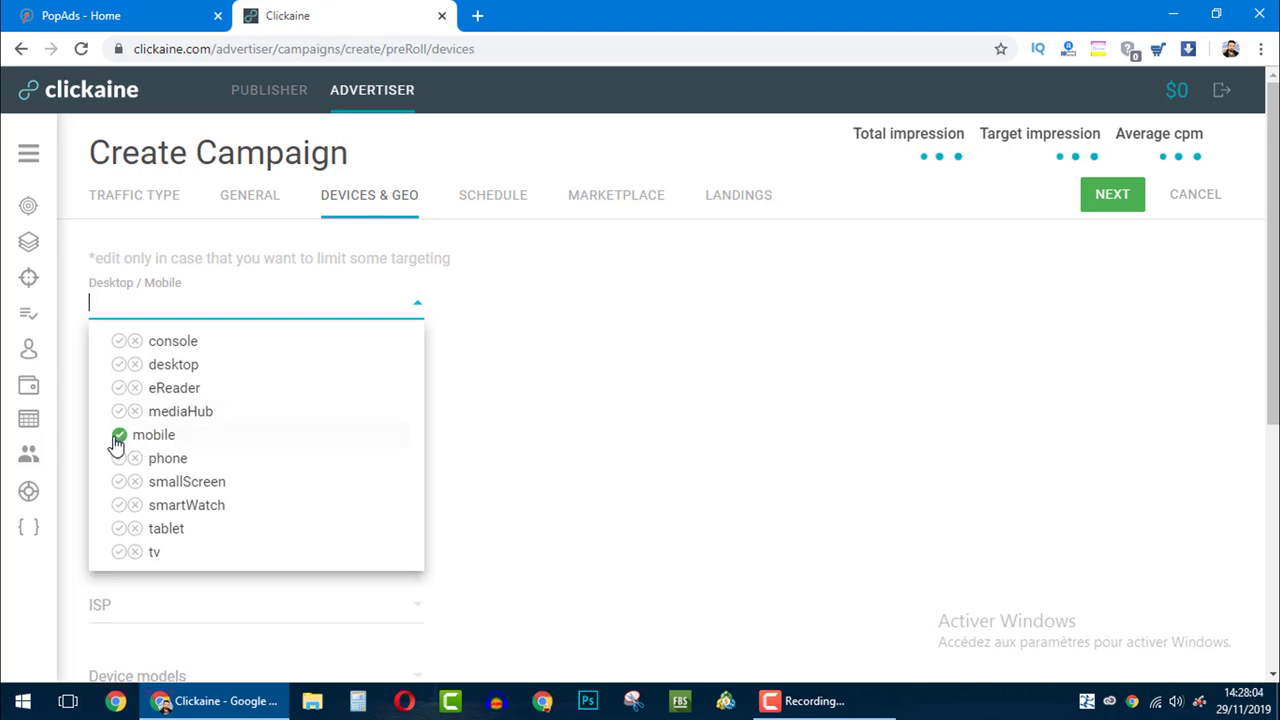
{"action": "left_click", "coordinate": [119, 366]}
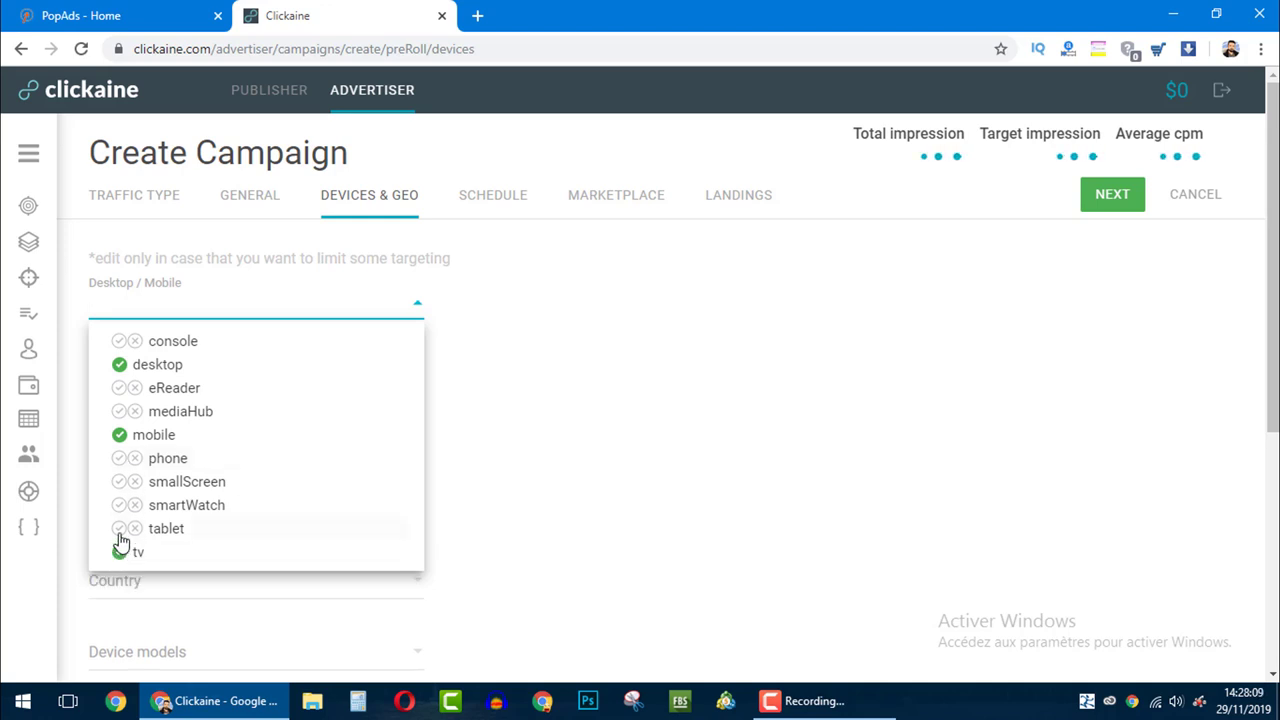
{"action": "left_click", "coordinate": [119, 530]}
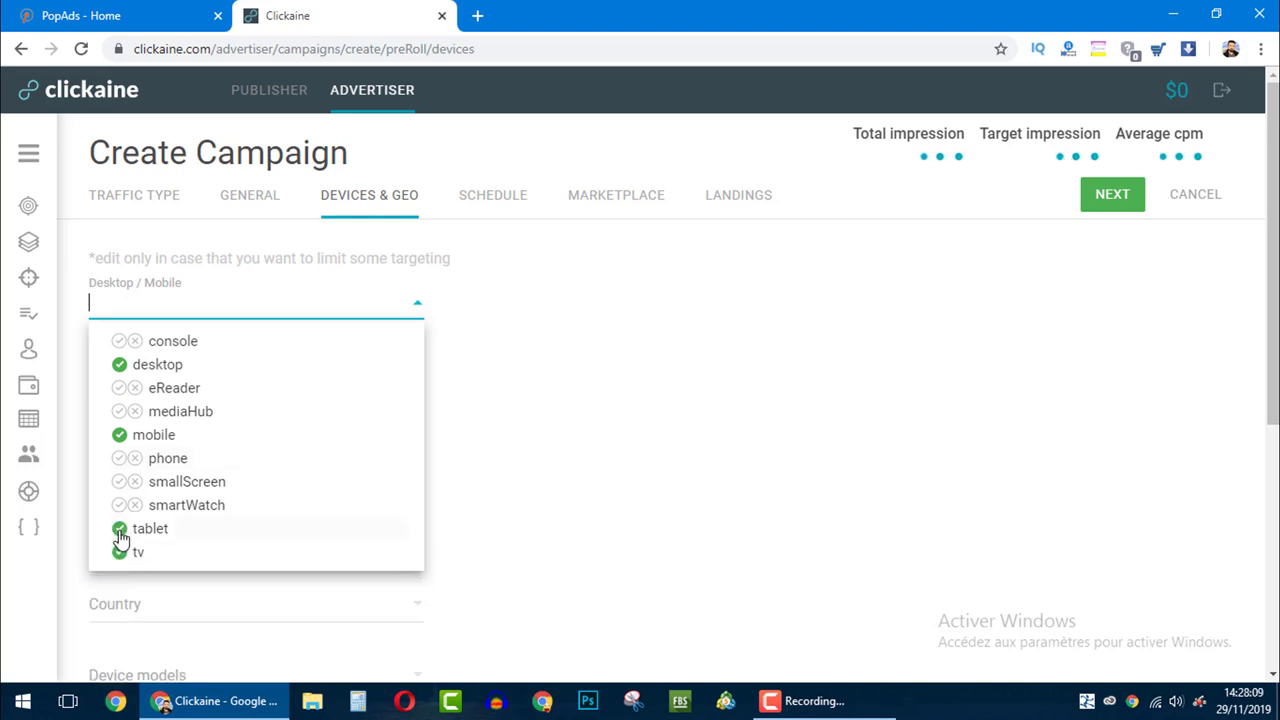
{"action": "left_click", "coordinate": [120, 460]}
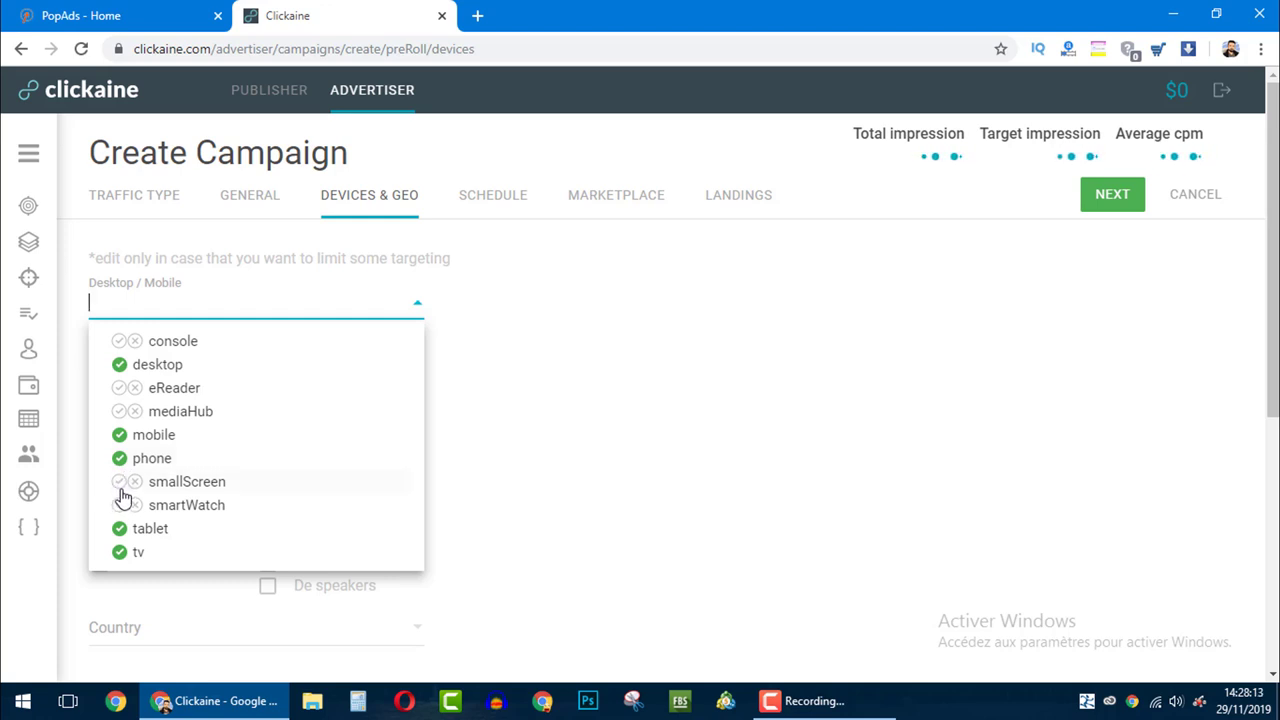
{"action": "left_click", "coordinate": [567, 344]}
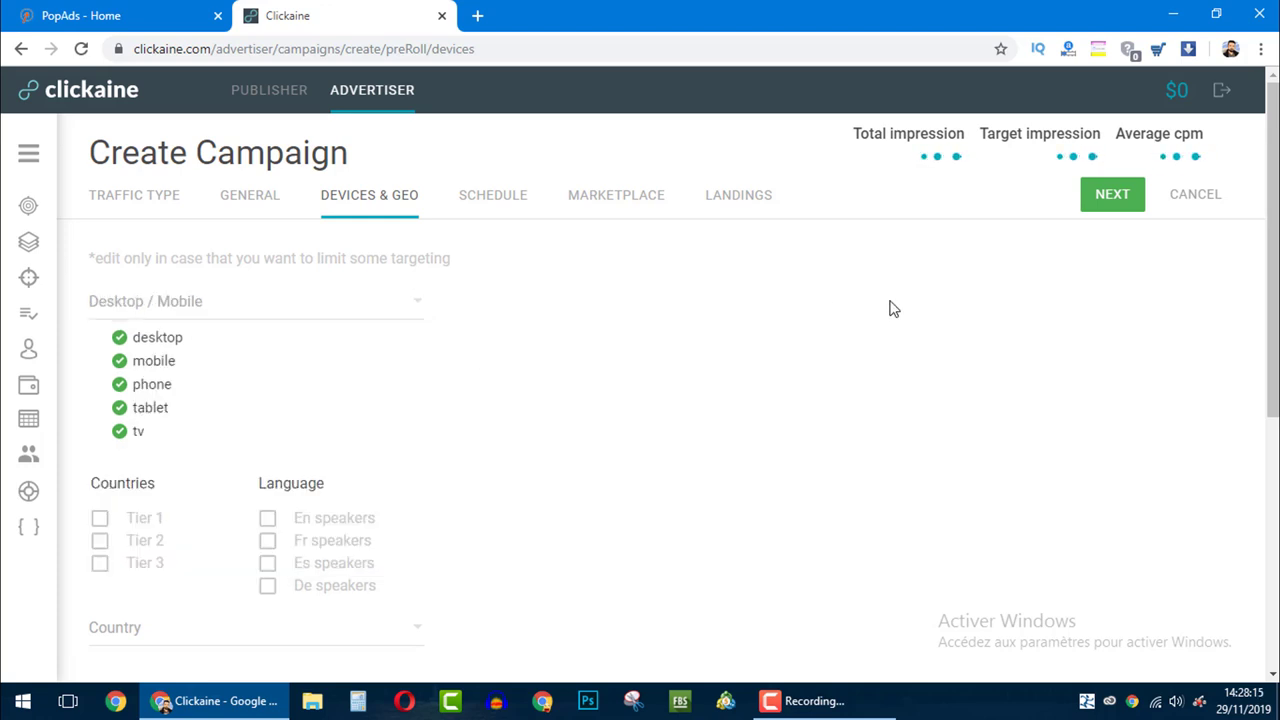
Examine the campaign's Total impression, Target impression and Average cpm figures
{"action": "left_click_drag", "start_coordinate": [1272, 255], "coordinate": [1226, 283]}
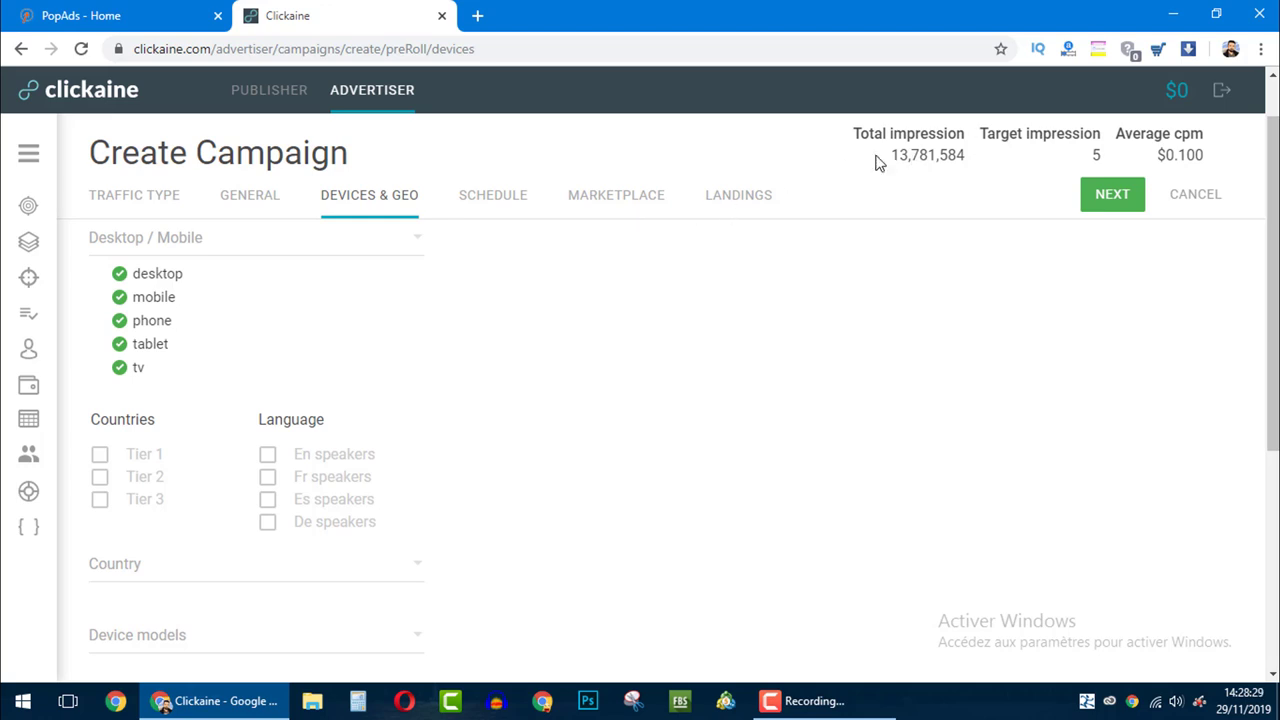
{"action": "left_click_drag", "start_coordinate": [896, 155], "coordinate": [965, 162]}
{"action": "left_click_drag", "start_coordinate": [919, 160], "coordinate": [932, 160]}
{"action": "left_click_drag", "start_coordinate": [1095, 152], "coordinate": [1107, 150]}
{"action": "left_click", "coordinate": [1096, 155]}
{"action": "left_click_drag", "start_coordinate": [1166, 155], "coordinate": [1203, 150]}
{"action": "left_click", "coordinate": [1202, 154]}
{"action": "double_click", "coordinate": [1205, 155]}
Check the options offered for Country and Device models, leaving both targeting settings empty
{"action": "left_click_drag", "start_coordinate": [1273, 280], "coordinate": [1273, 412]}
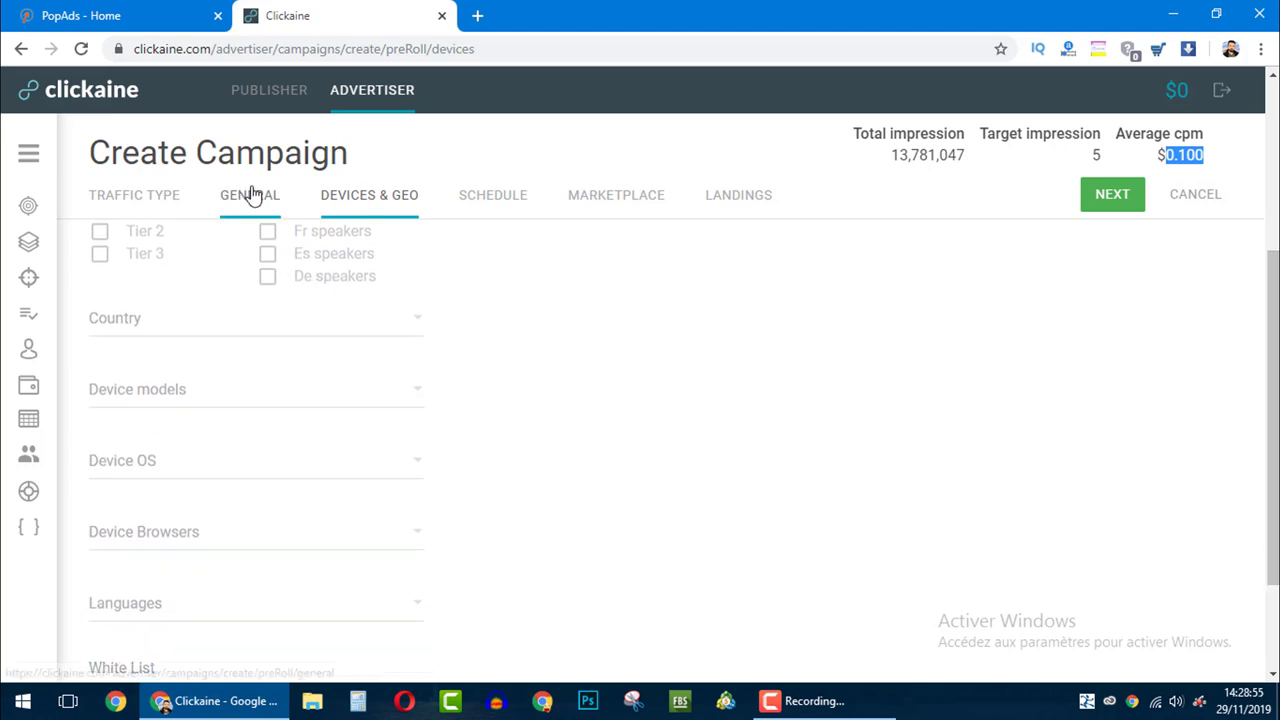
{"action": "left_click", "coordinate": [266, 330]}
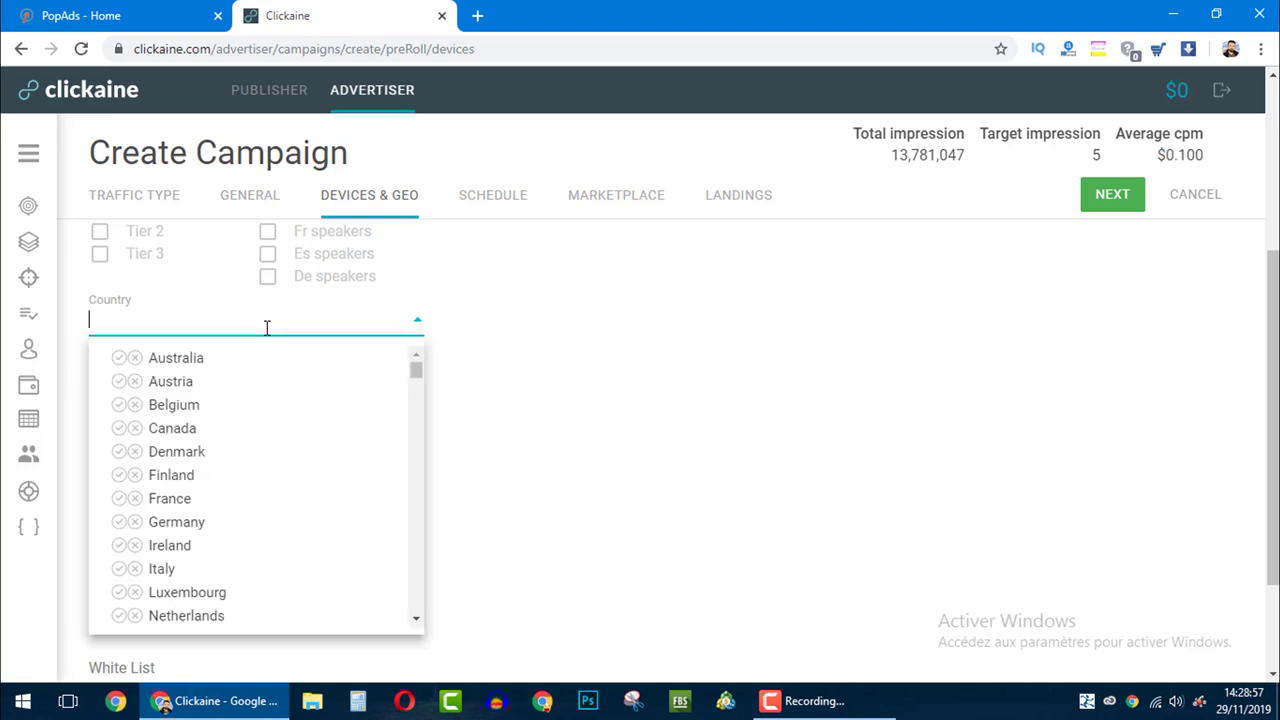
{"action": "left_click", "coordinate": [528, 385]}
{"action": "scroll", "coordinate": [528, 385], "scroll_direction": "down", "scroll_amount": 2}
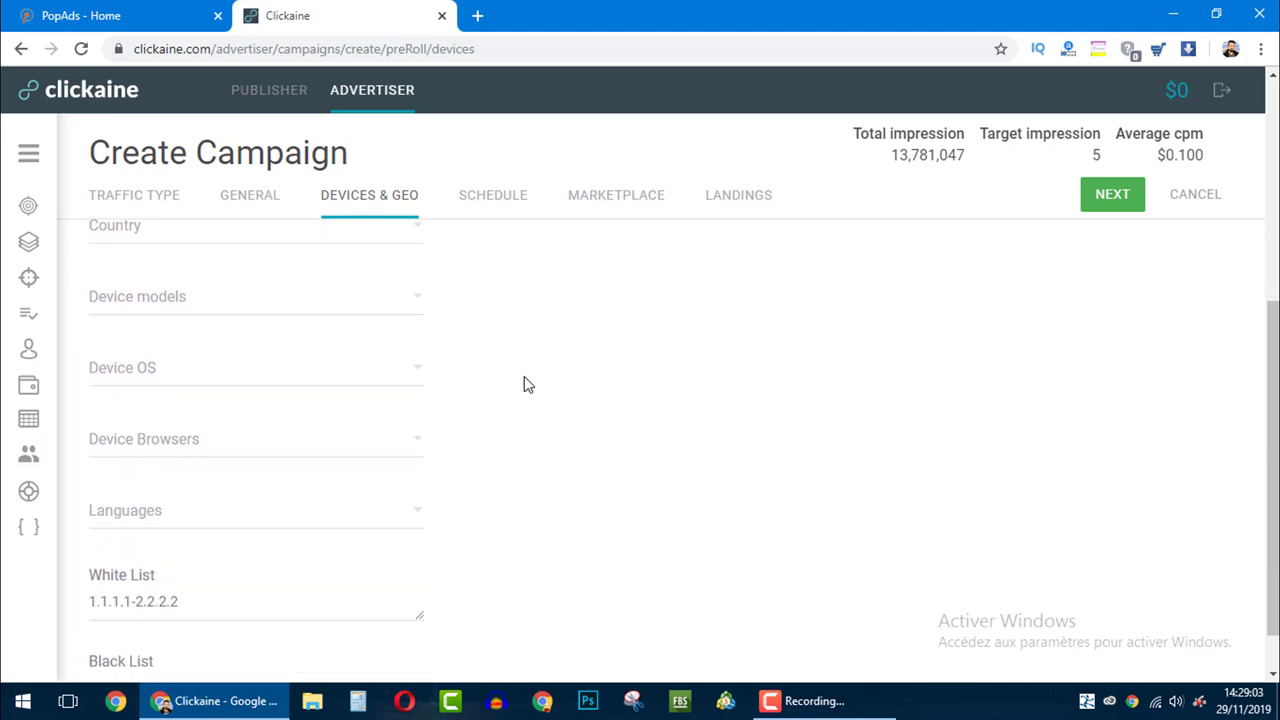
{"action": "scroll", "coordinate": [528, 385], "scroll_direction": "up", "scroll_amount": 1}
{"action": "scroll", "coordinate": [528, 385], "scroll_direction": "down", "scroll_amount": 1}
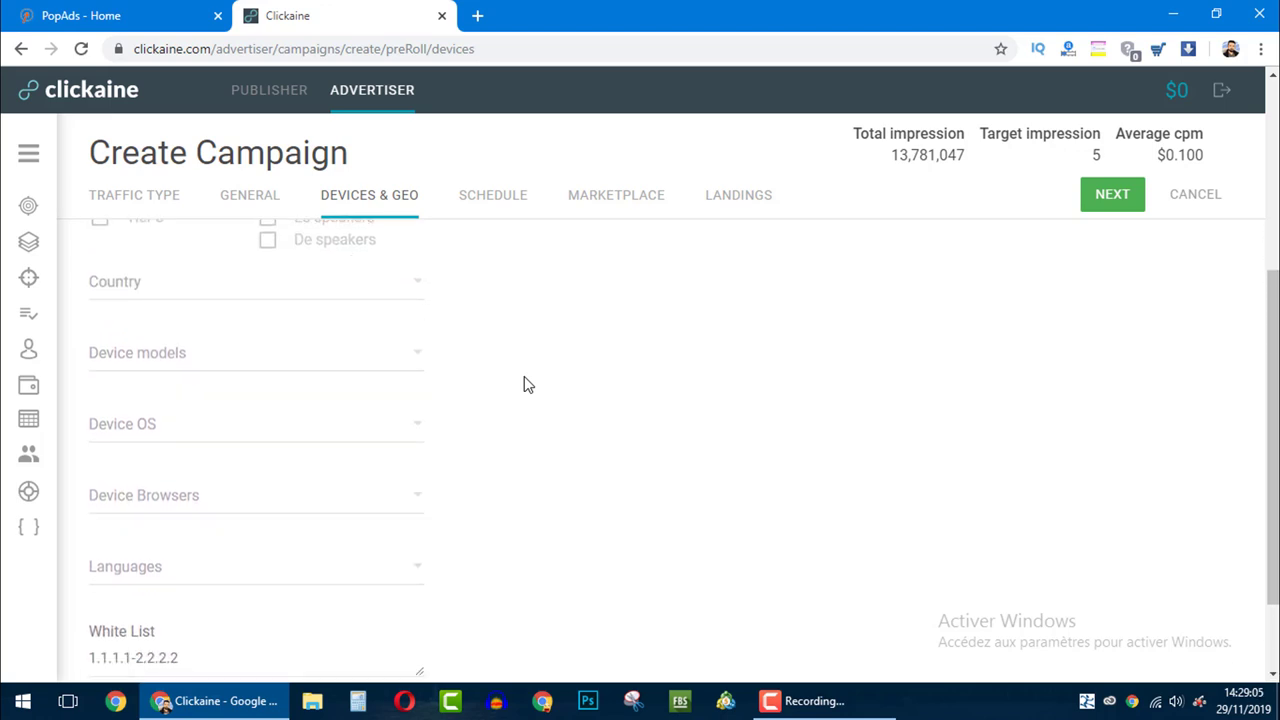
{"action": "left_click", "coordinate": [404, 334]}
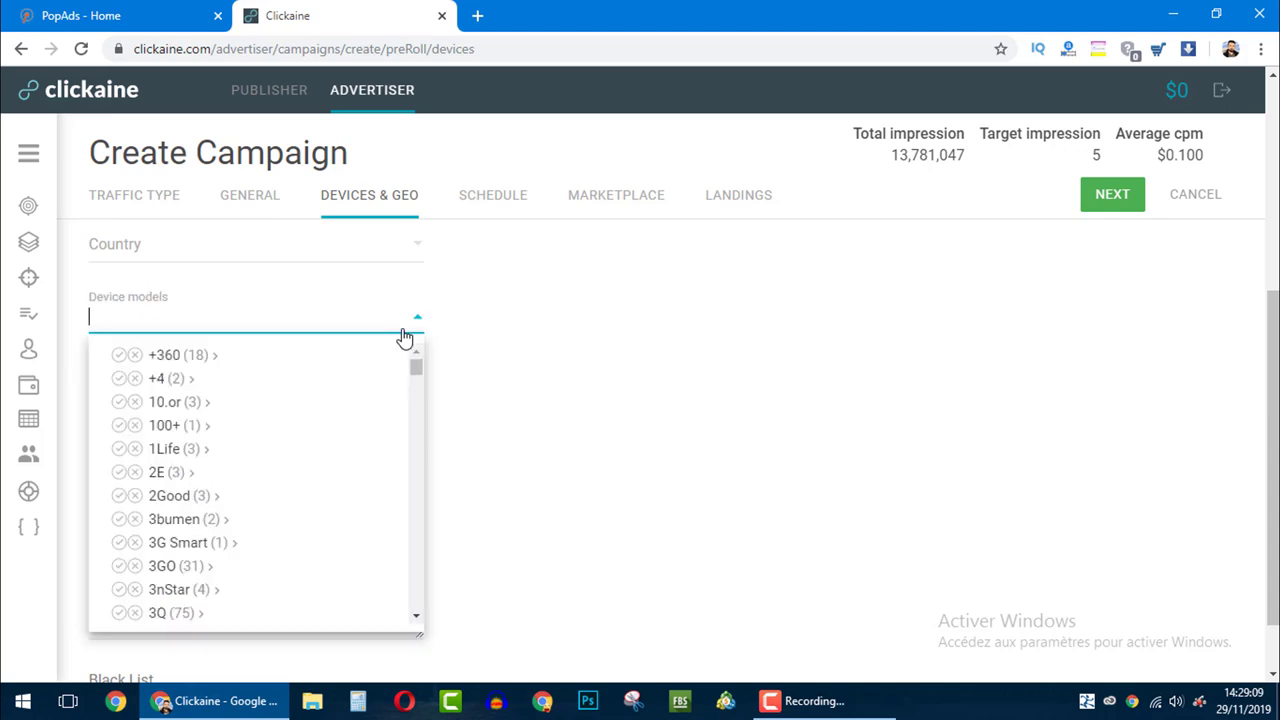
{"action": "left_click", "coordinate": [530, 328]}
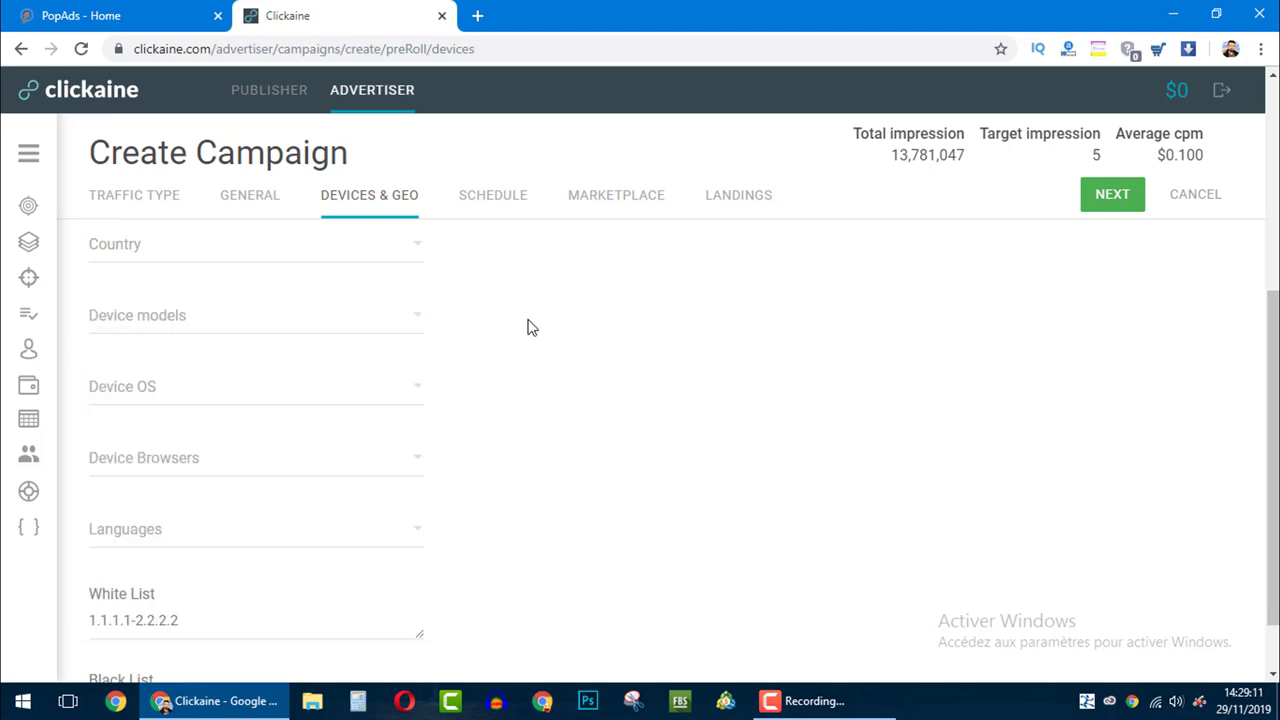
Look through the operating systems offered for Device OS targeting without selecting any
{"action": "scroll", "coordinate": [530, 328], "scroll_direction": "down", "scroll_amount": 1}
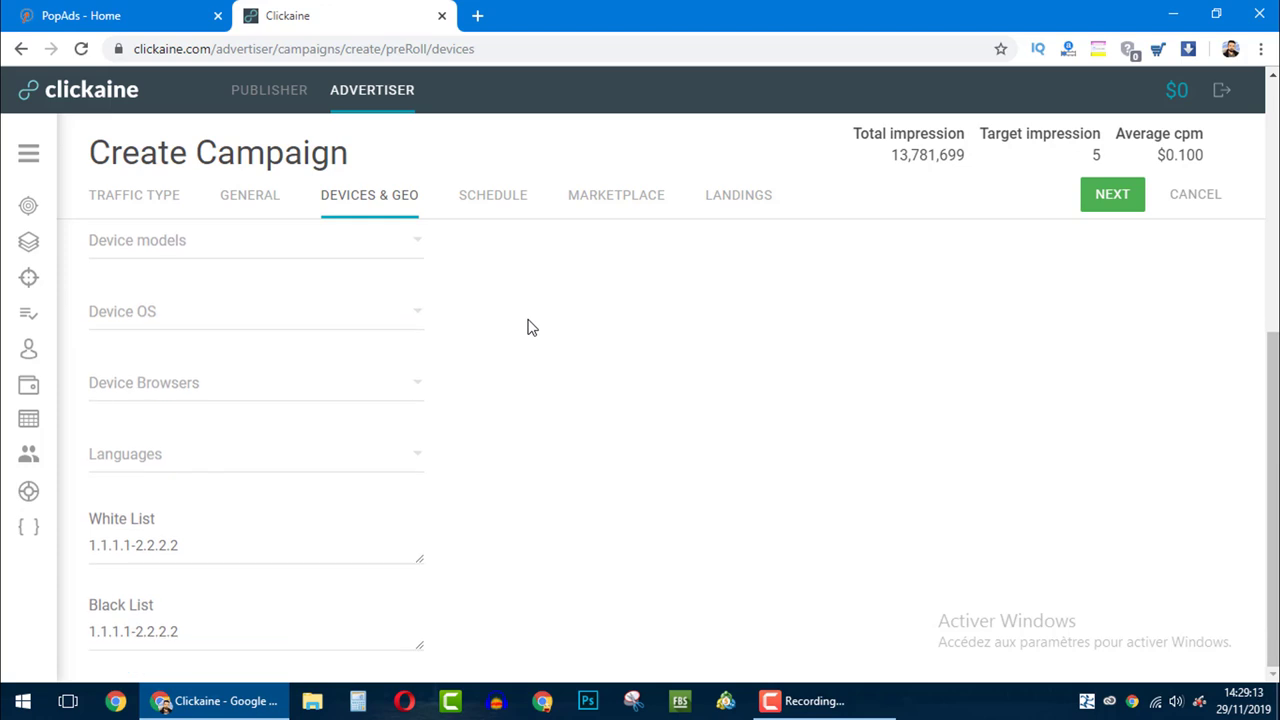
{"action": "left_click", "coordinate": [414, 320]}
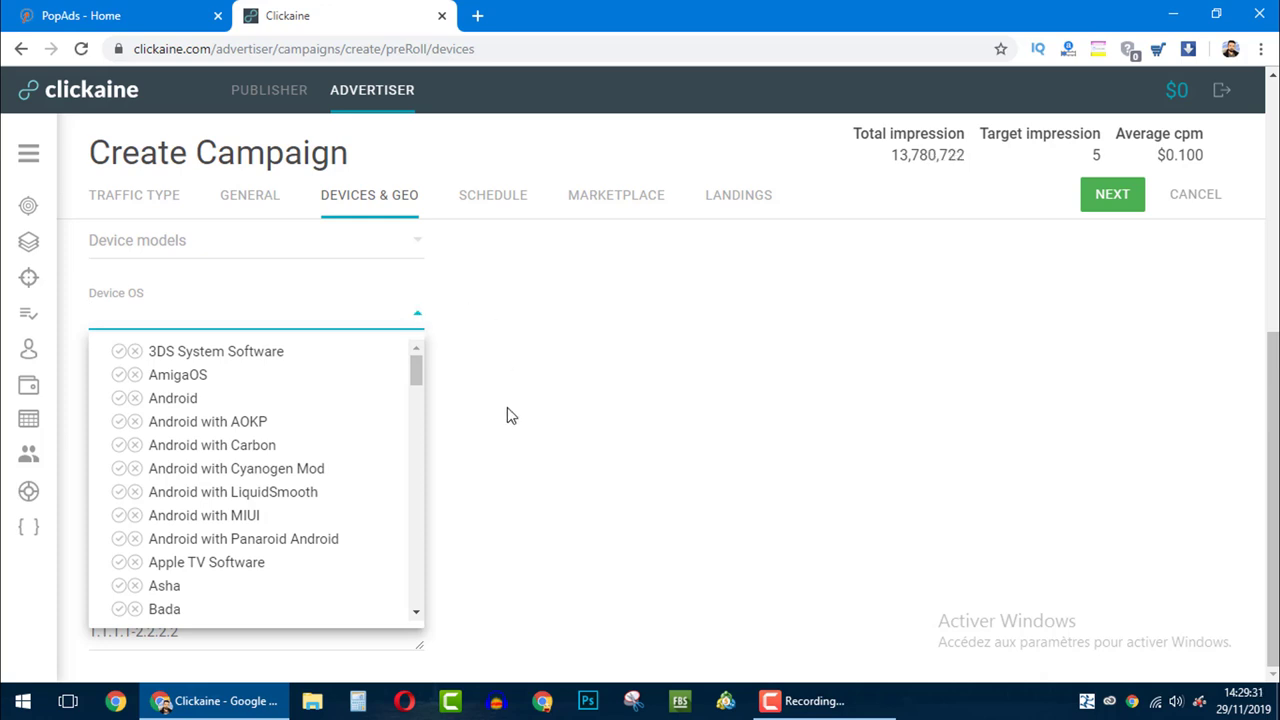
{"action": "left_click_drag", "start_coordinate": [418, 372], "coordinate": [425, 456]}
{"action": "scroll", "coordinate": [425, 456], "scroll_direction": "down", "scroll_amount": 5}
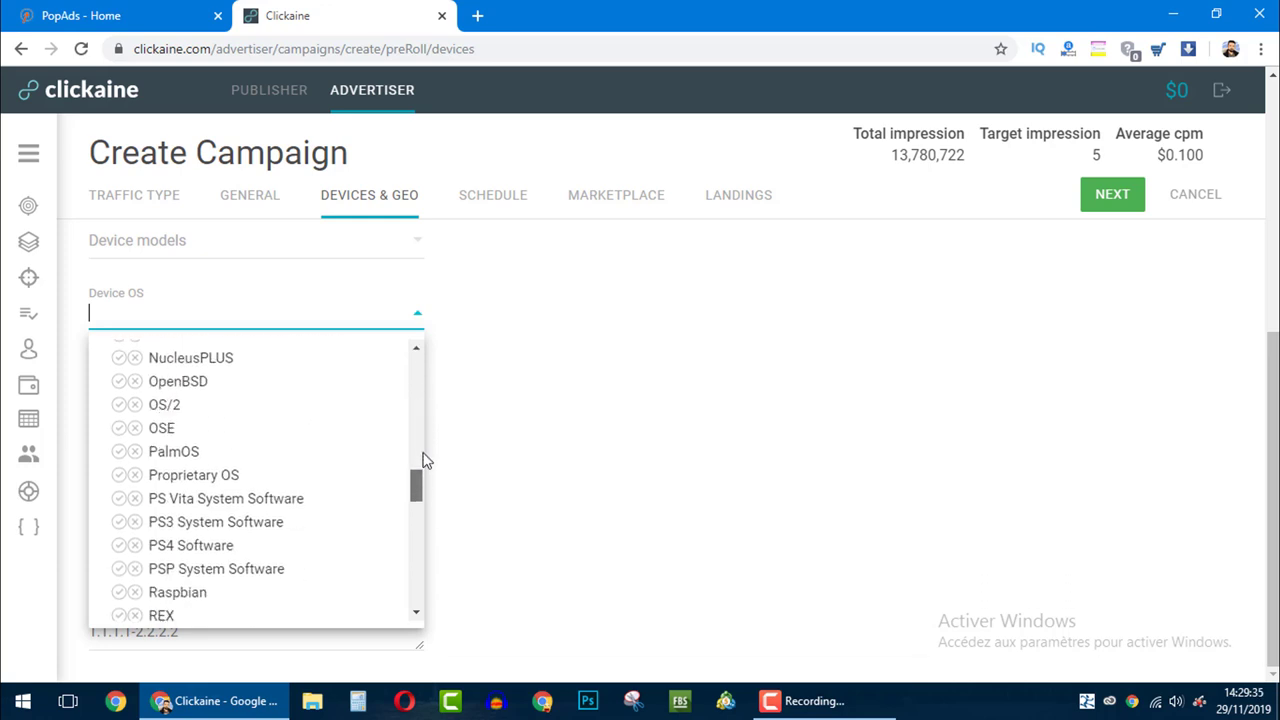
{"action": "scroll", "coordinate": [420, 495], "scroll_direction": "up", "scroll_amount": 3}
{"action": "scroll", "coordinate": [417, 500], "scroll_direction": "down", "scroll_amount": 1}
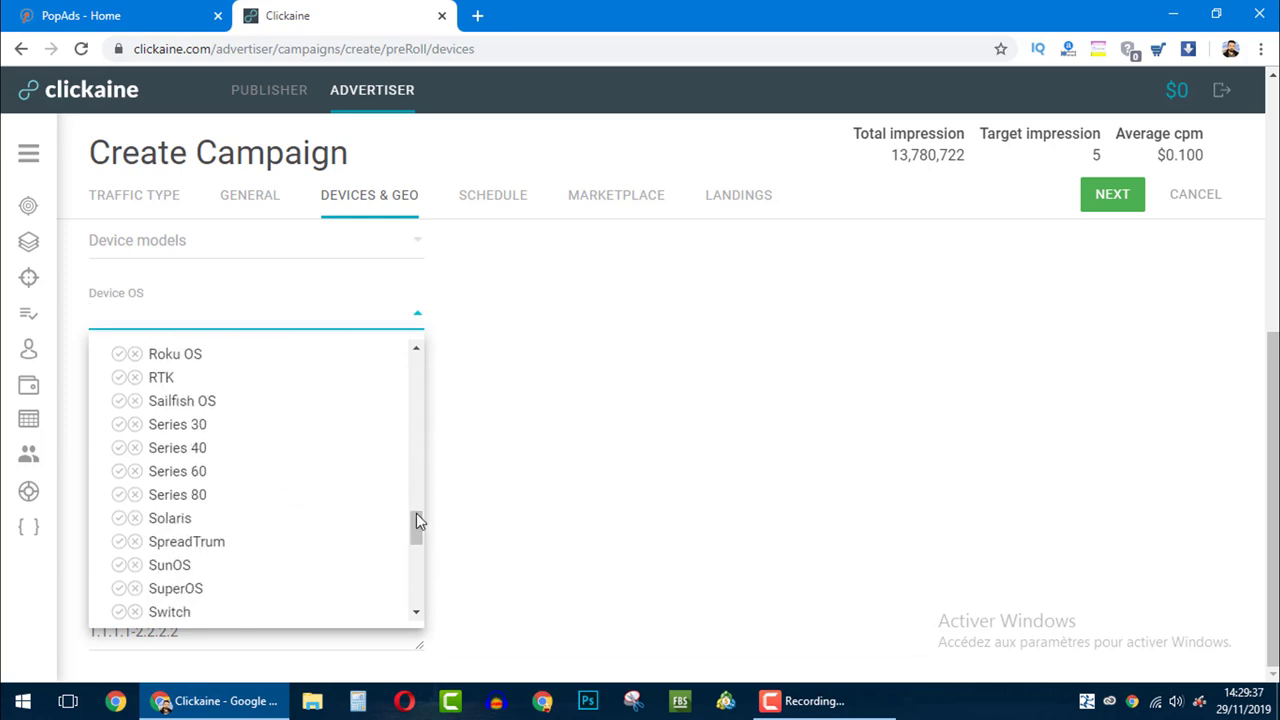
{"action": "left_click_drag", "start_coordinate": [416, 532], "coordinate": [400, 373]}
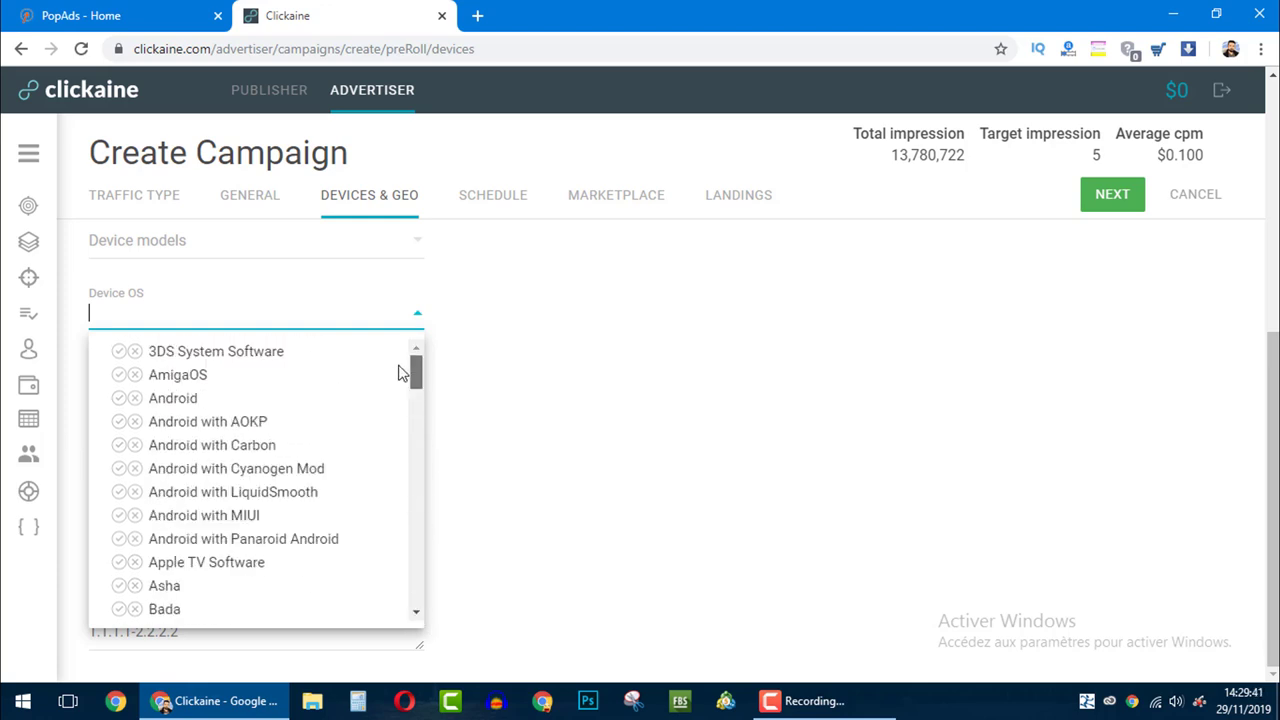
{"action": "left_click", "coordinate": [503, 322]}
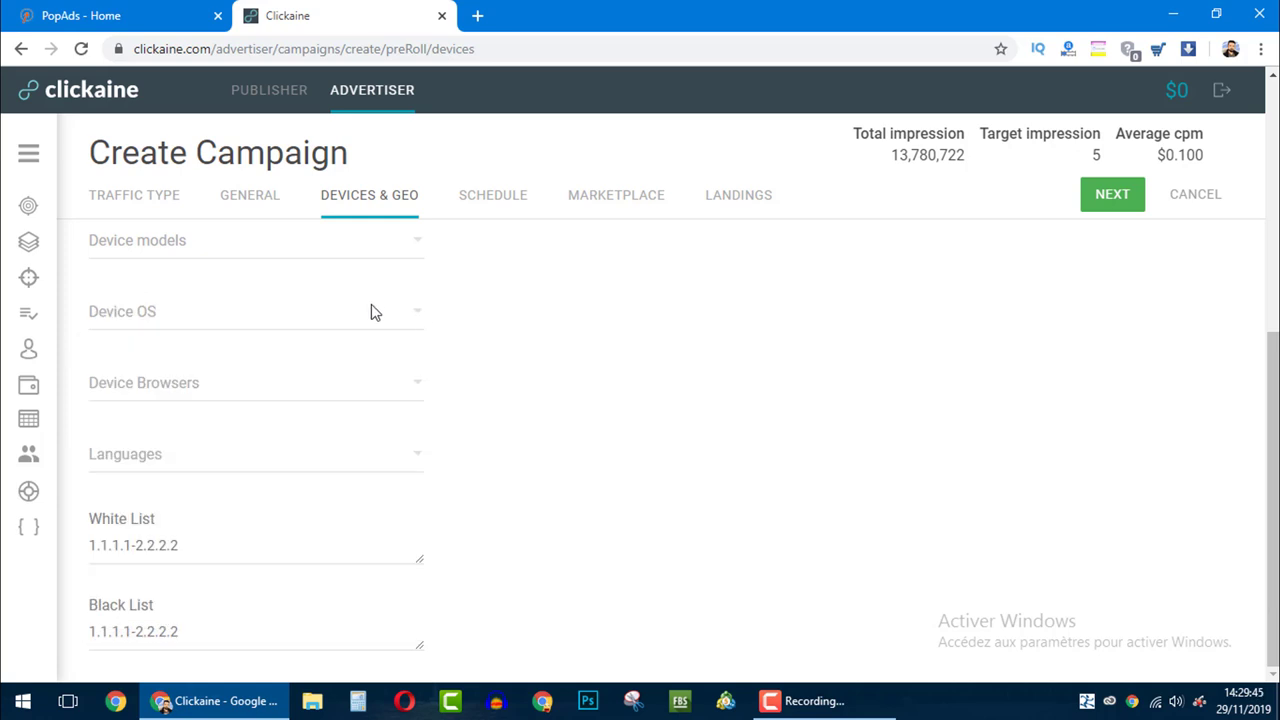
{"action": "left_click", "coordinate": [370, 312]}
{"action": "left_click", "coordinate": [488, 324]}
Look through the browsers offered for Device Browsers targeting without selecting any
{"action": "left_click", "coordinate": [322, 378]}
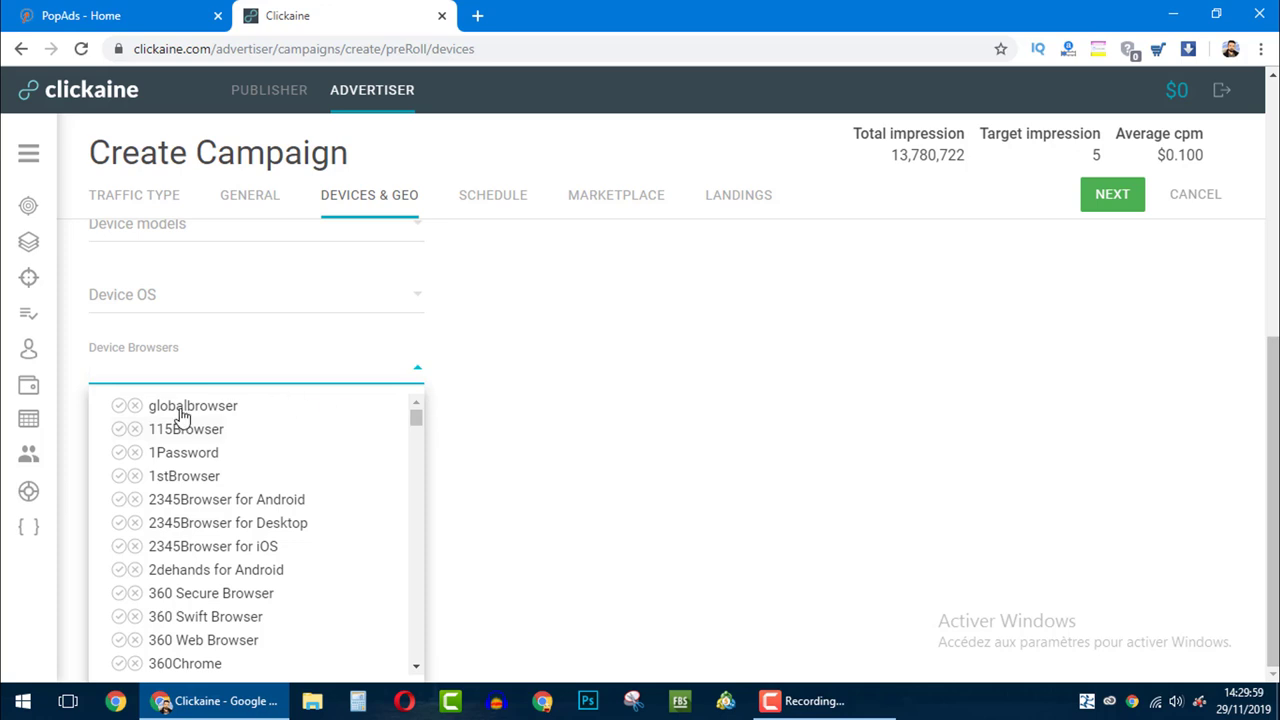
{"action": "left_click_drag", "start_coordinate": [418, 419], "coordinate": [418, 424]}
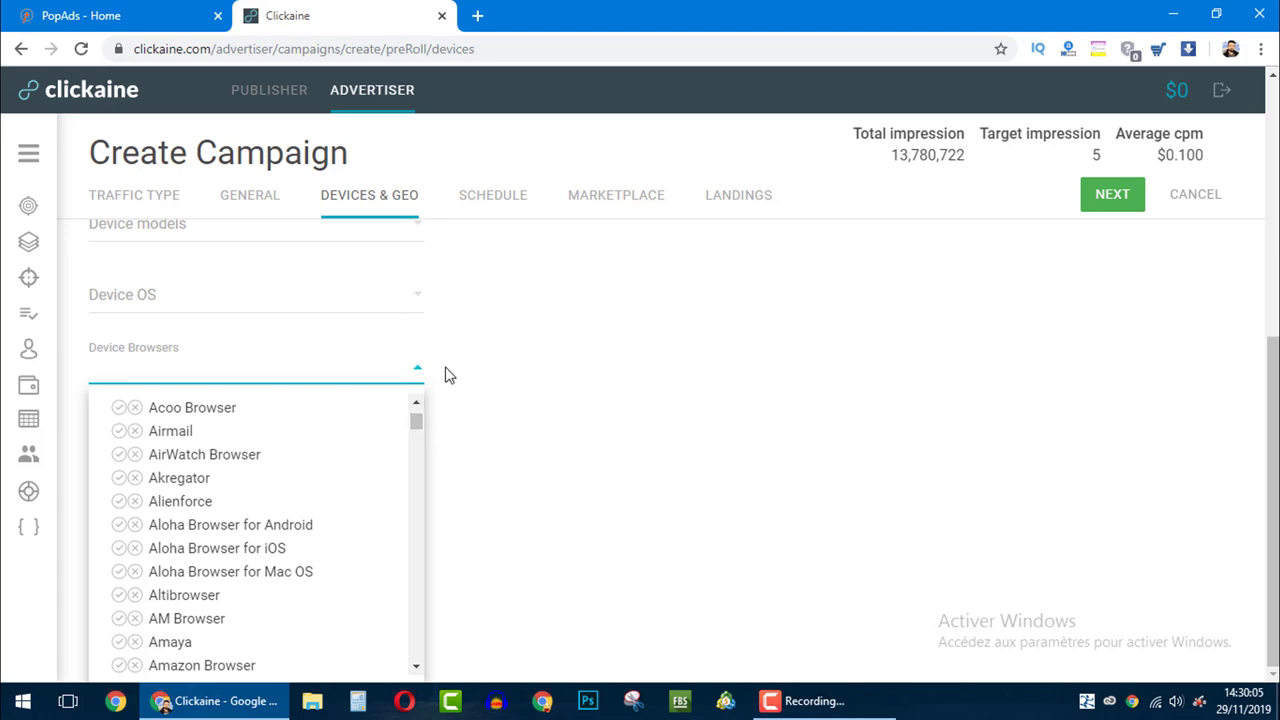
{"action": "left_click", "coordinate": [589, 367]}
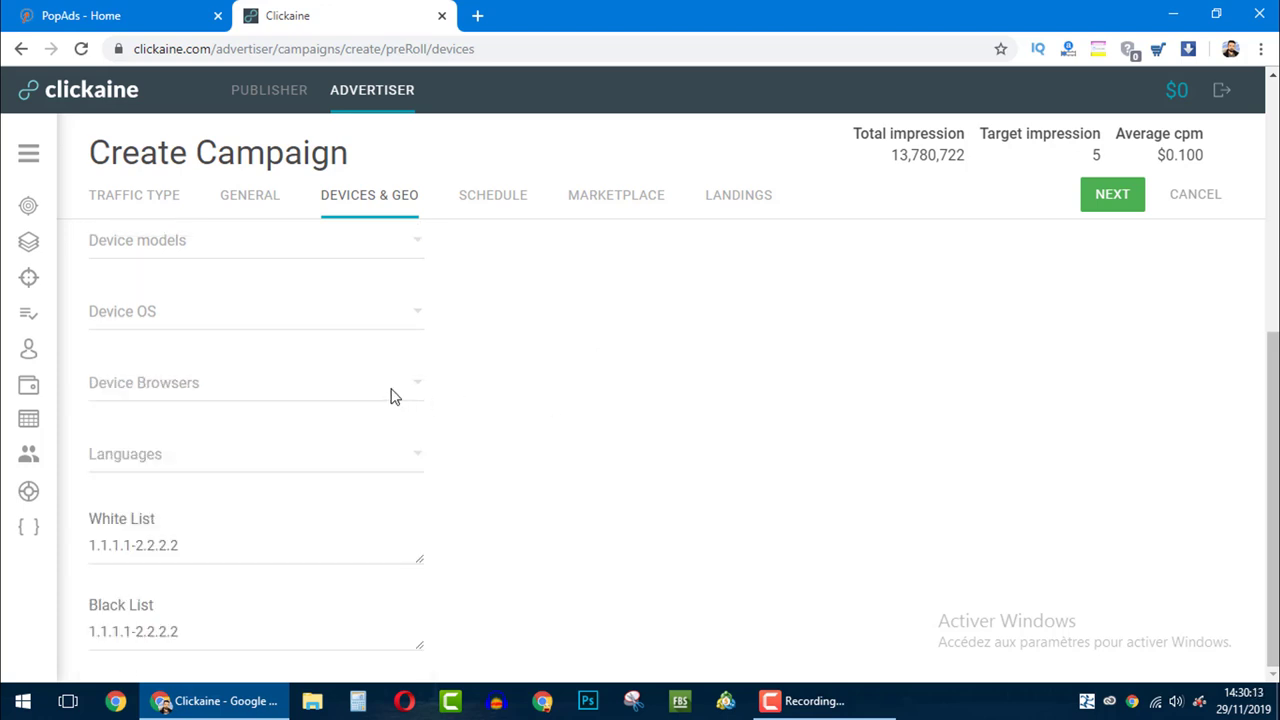
Include Arabic as the campaign's targeted language
{"action": "left_click", "coordinate": [363, 453]}
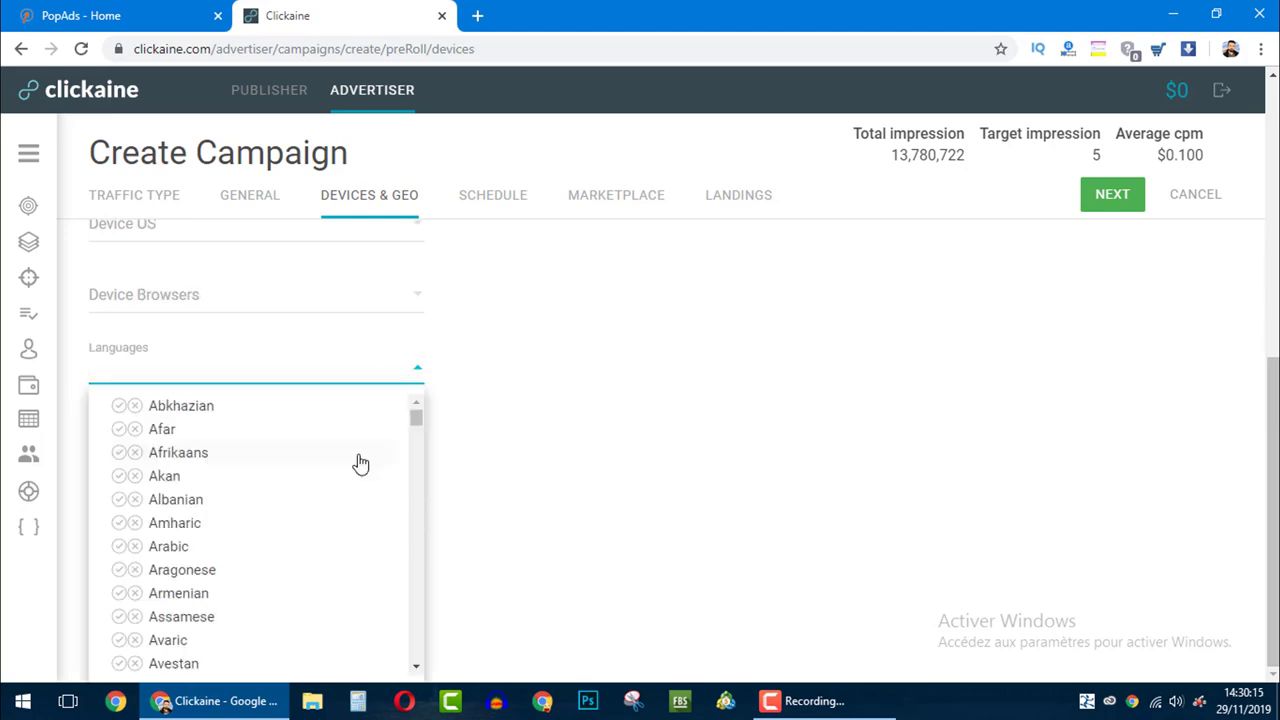
{"action": "left_click", "coordinate": [119, 547]}
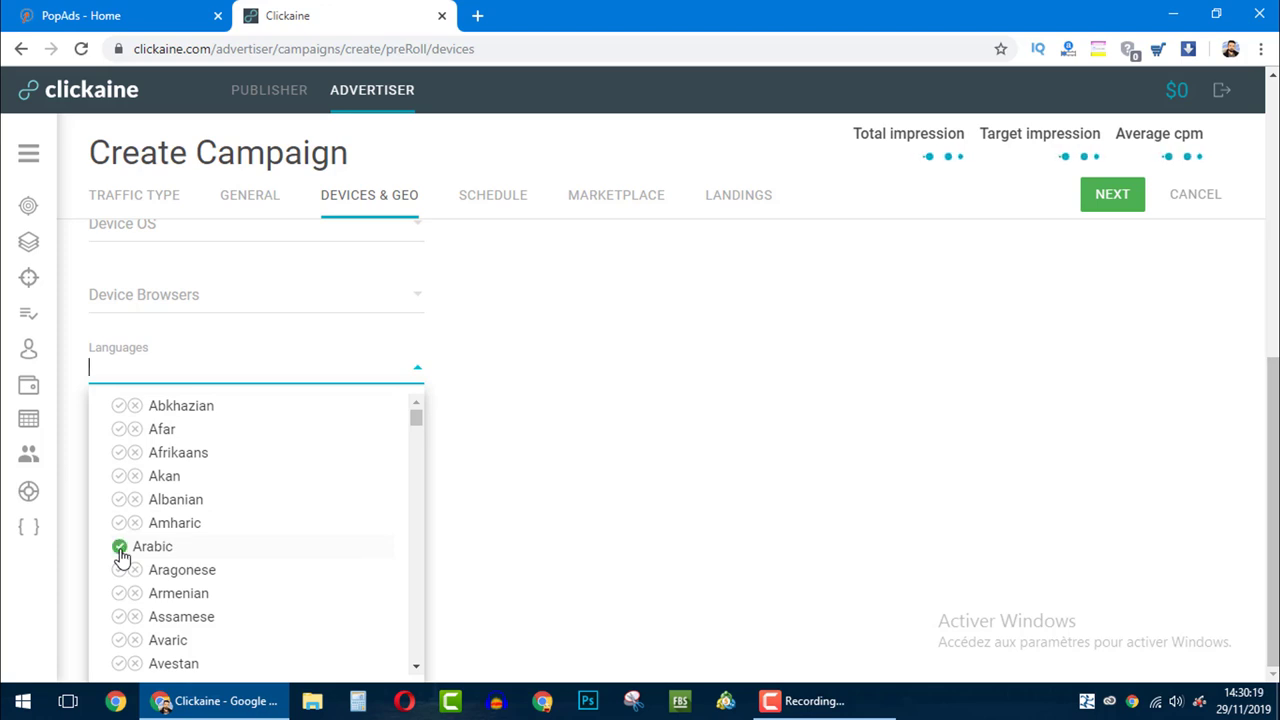
{"action": "left_click", "coordinate": [671, 434]}
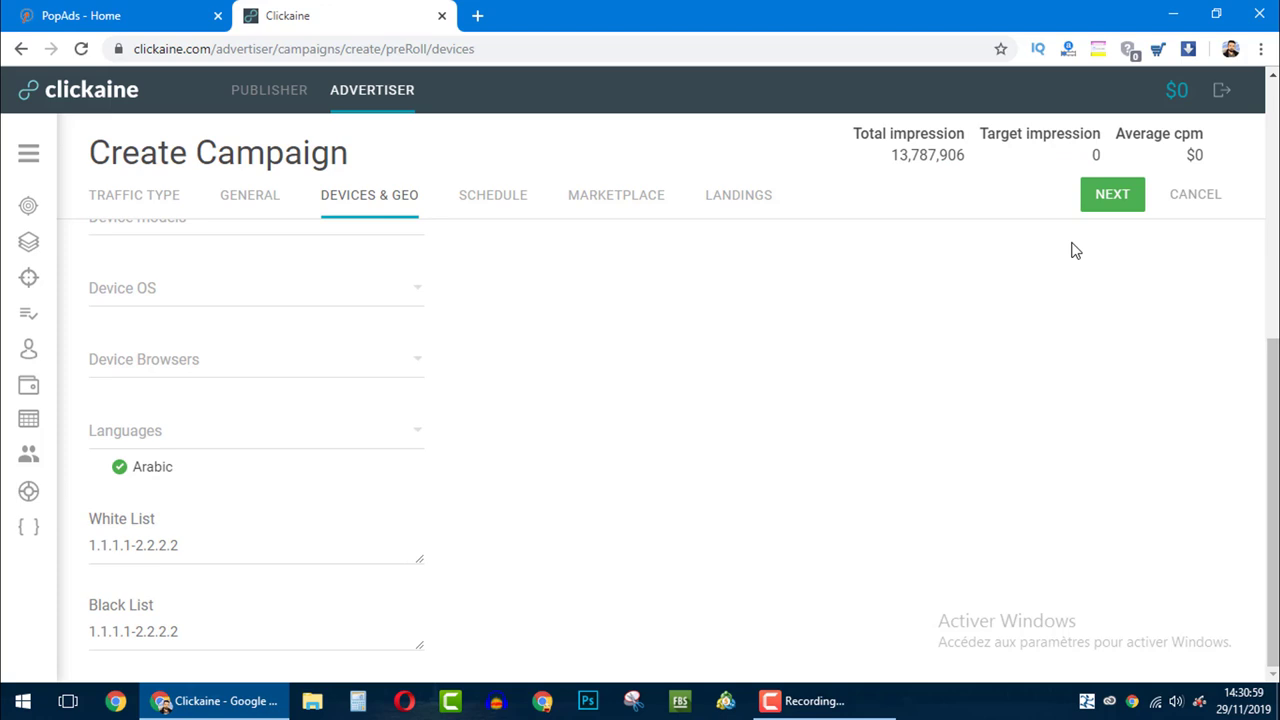
Continue to the campaign's Schedule settings and try switching the option to run at all hours on all days off and on
{"action": "left_click", "coordinate": [1114, 196]}
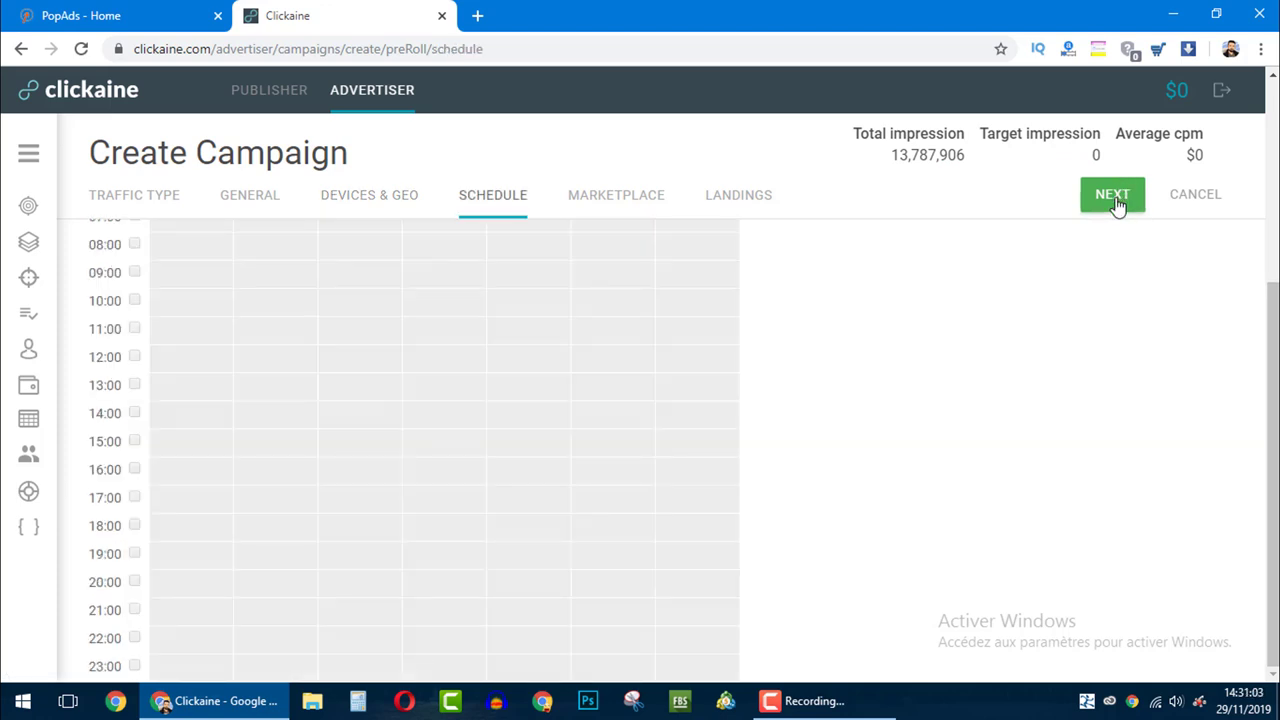
{"action": "left_click_drag", "start_coordinate": [1273, 470], "coordinate": [1273, 268]}
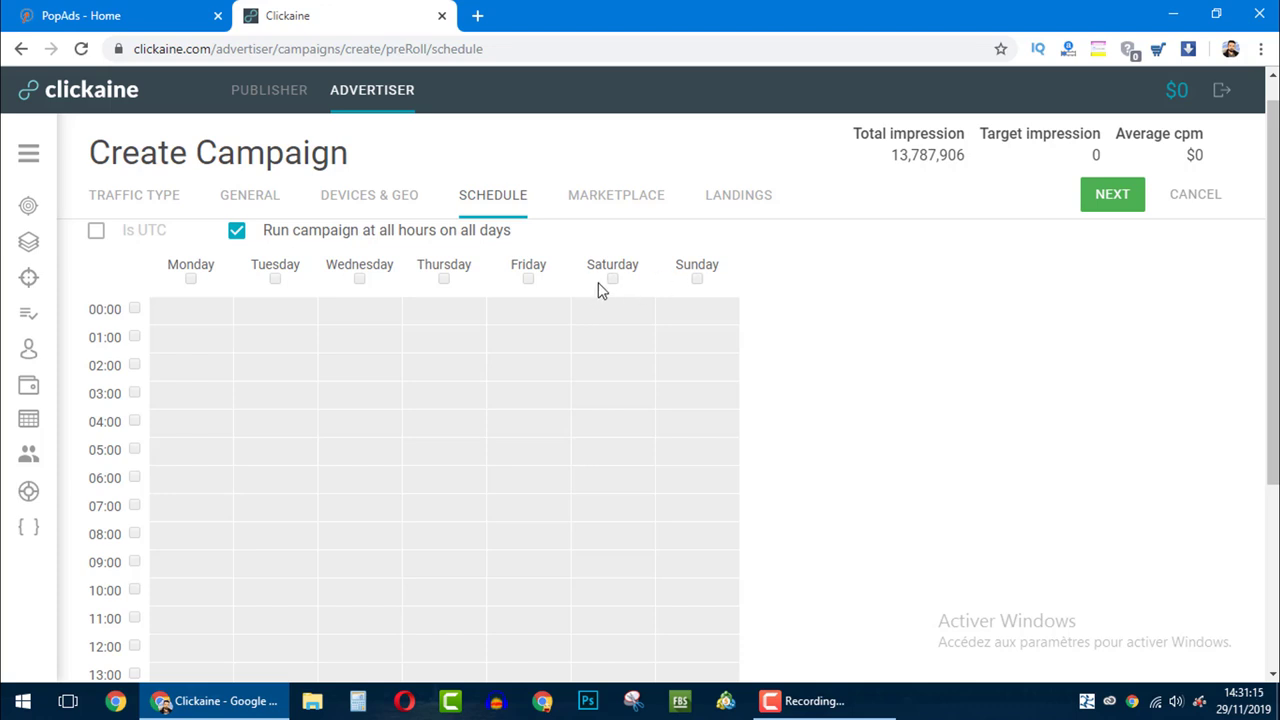
{"action": "left_click", "coordinate": [236, 231]}
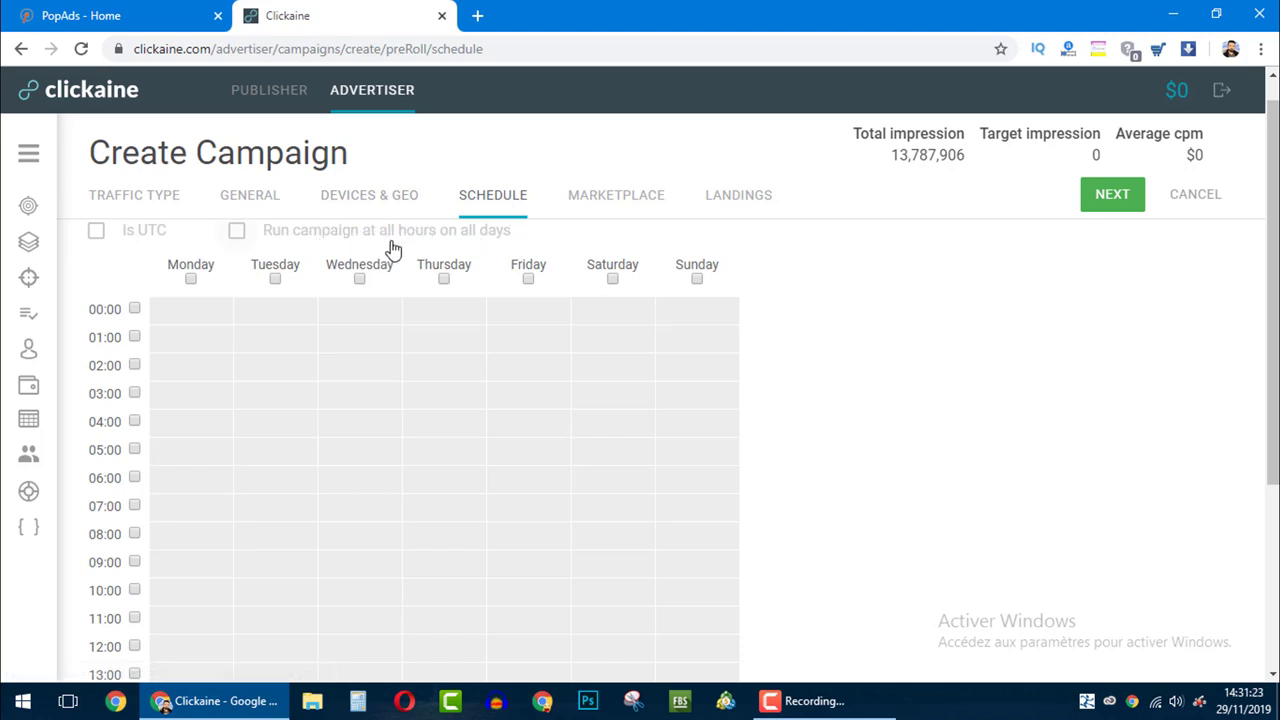
{"action": "left_click", "coordinate": [445, 241]}
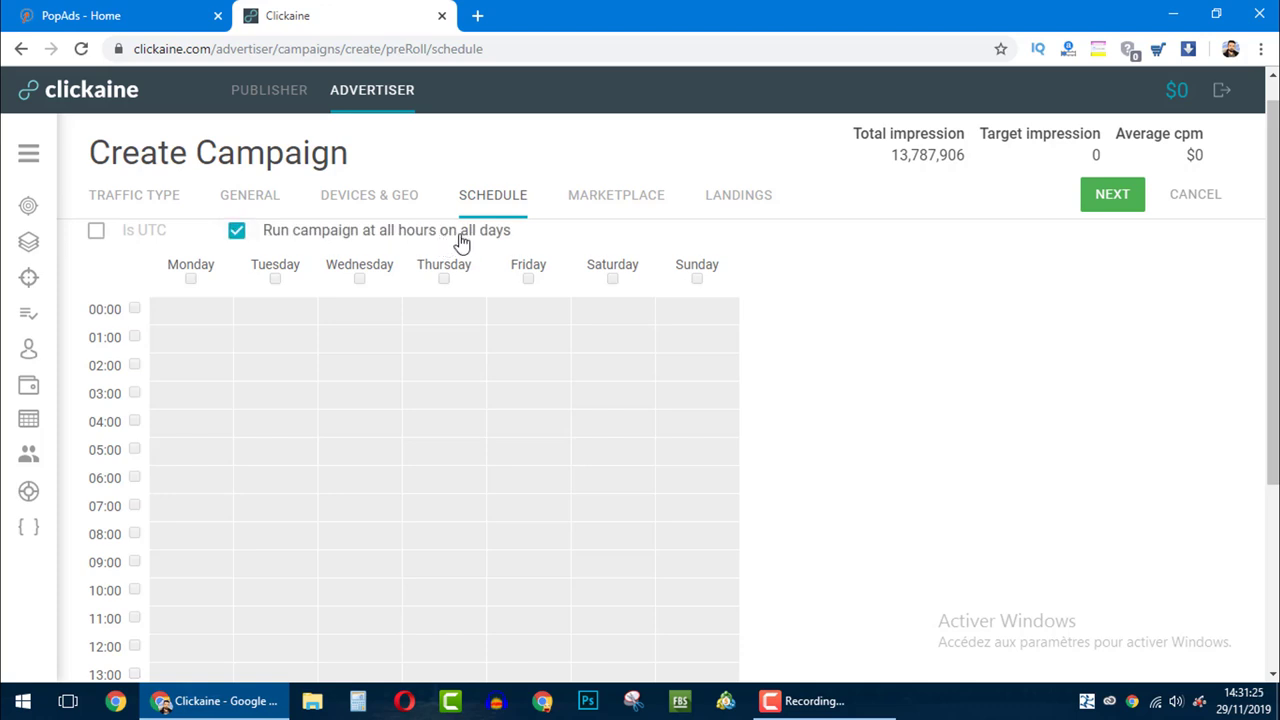
{"action": "left_click", "coordinate": [461, 242]}
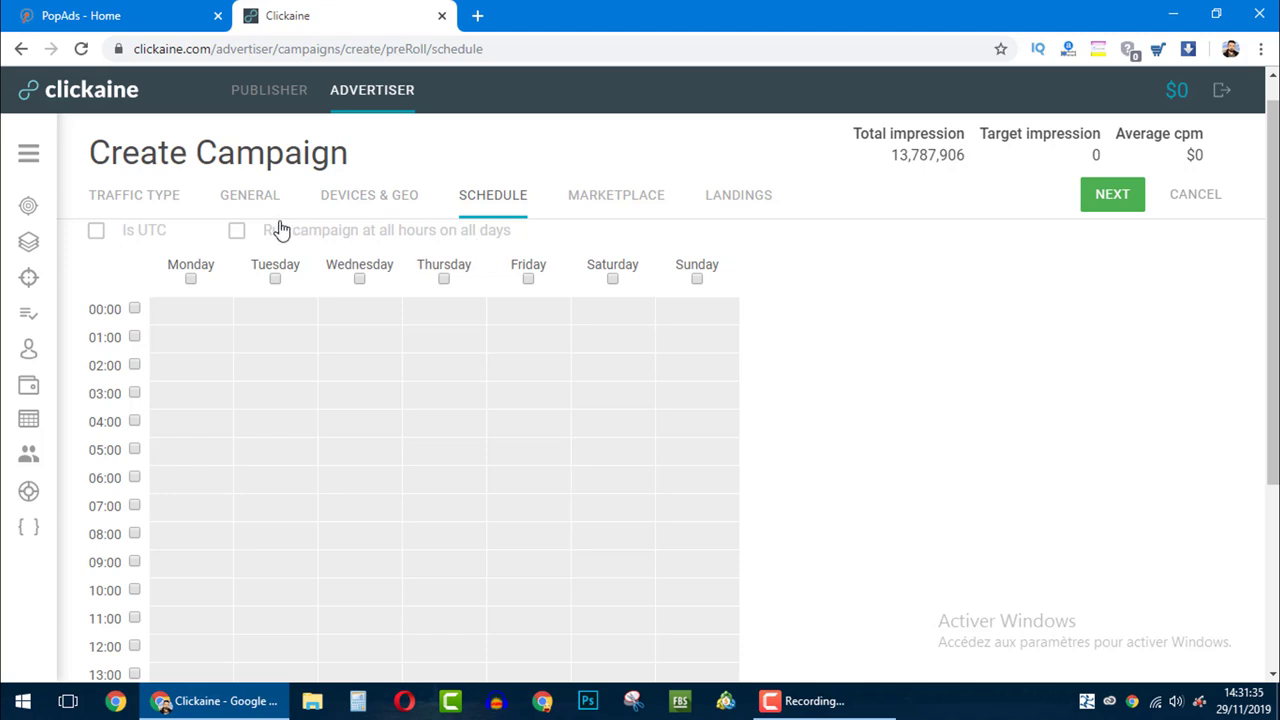
{"action": "left_click", "coordinate": [238, 232]}
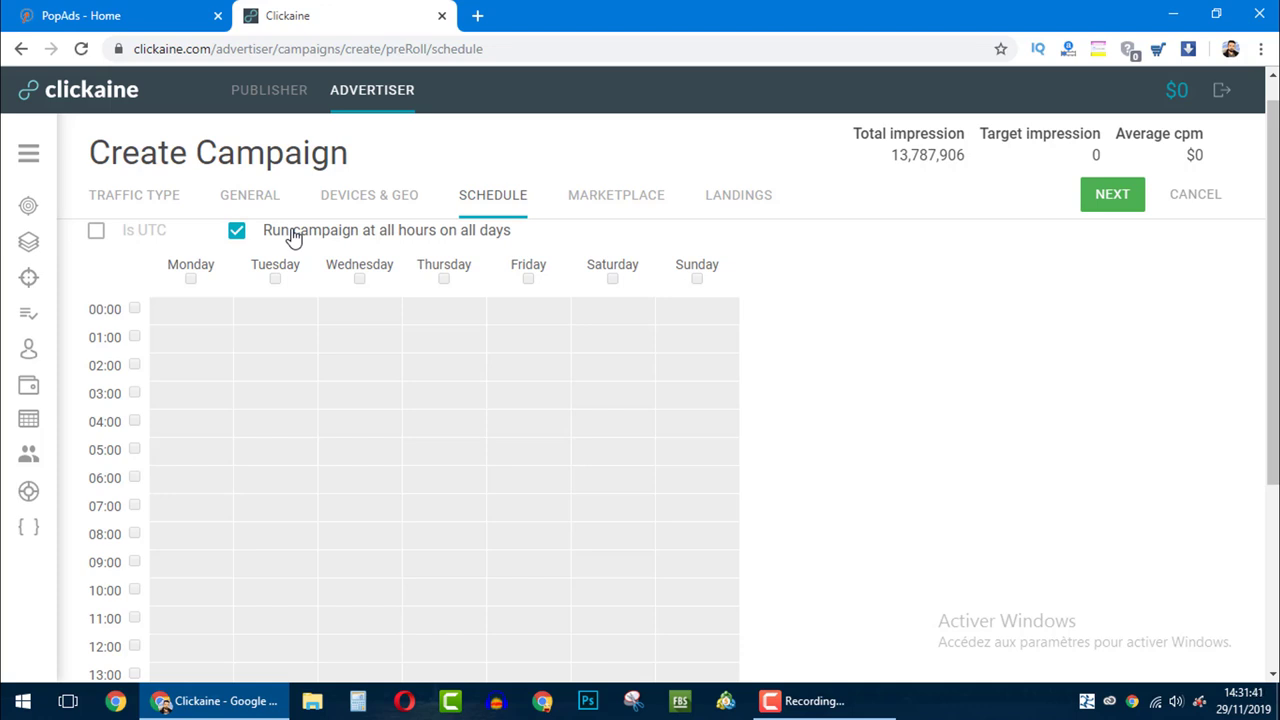
Turn off running the campaign at all hours on all days and schedule every hour of Saturday and Sunday instead
{"action": "left_click", "coordinate": [293, 237]}
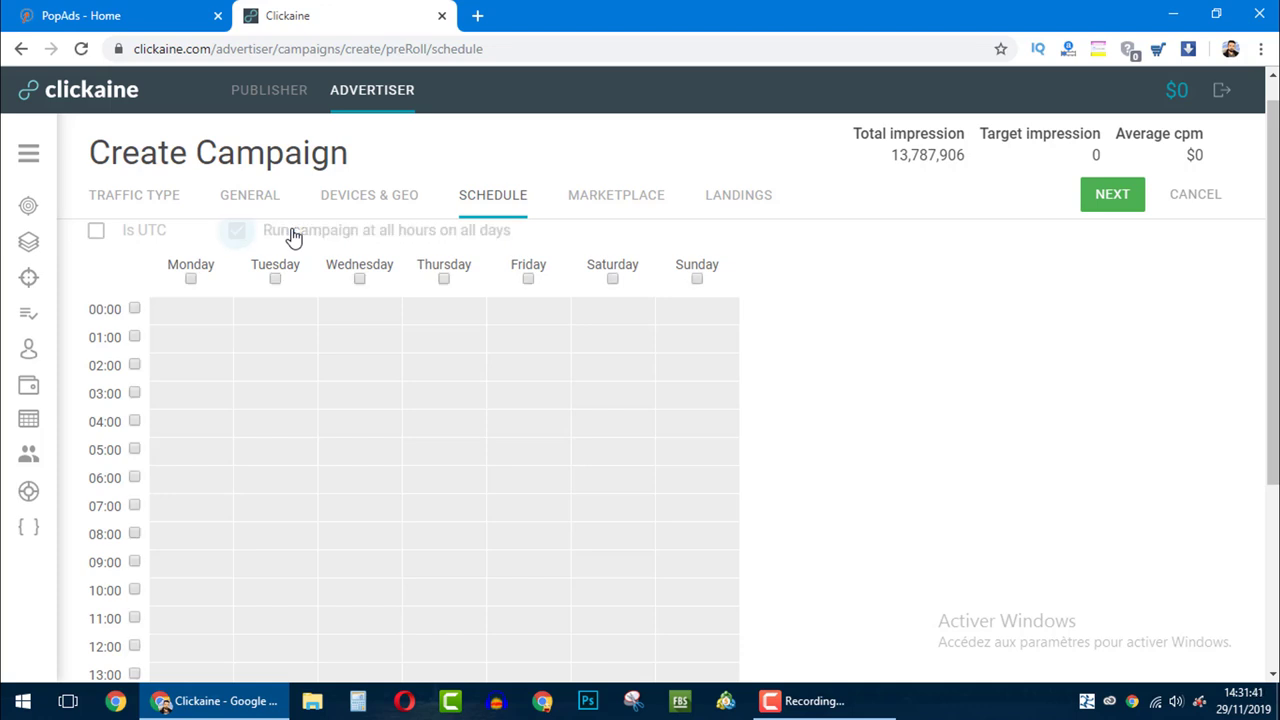
{"action": "left_click", "coordinate": [612, 280]}
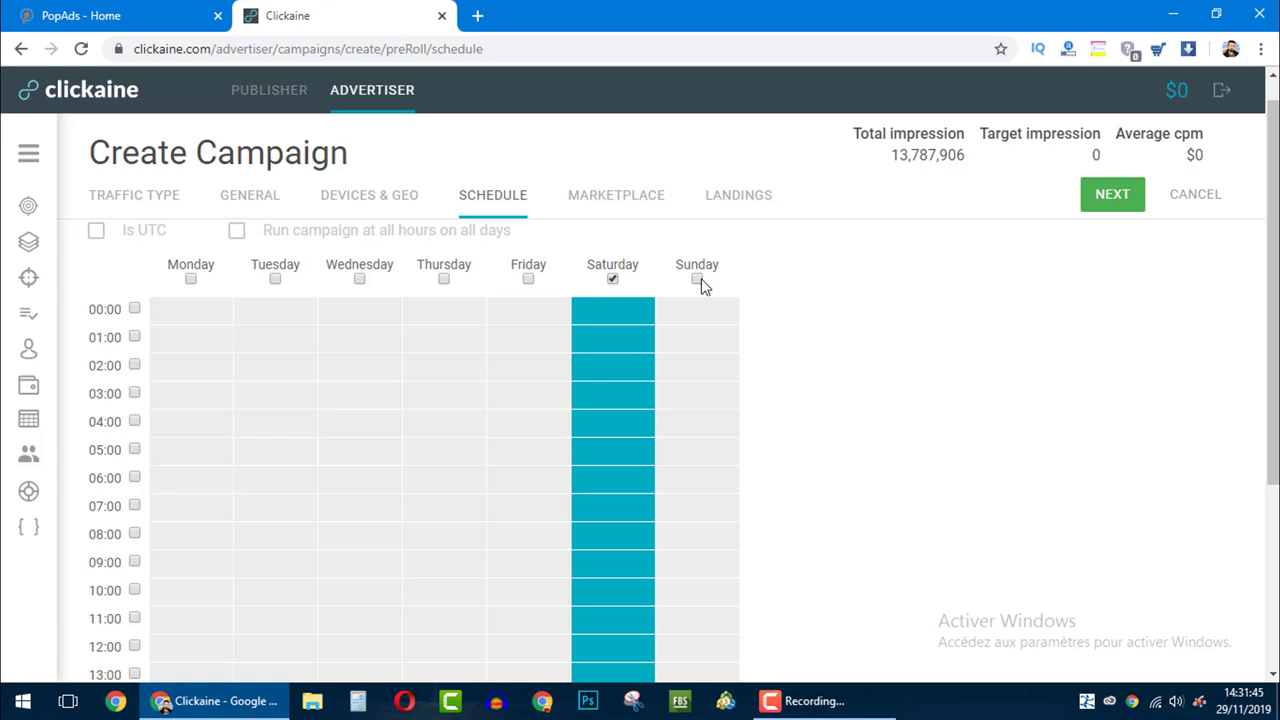
{"action": "left_click", "coordinate": [698, 280]}
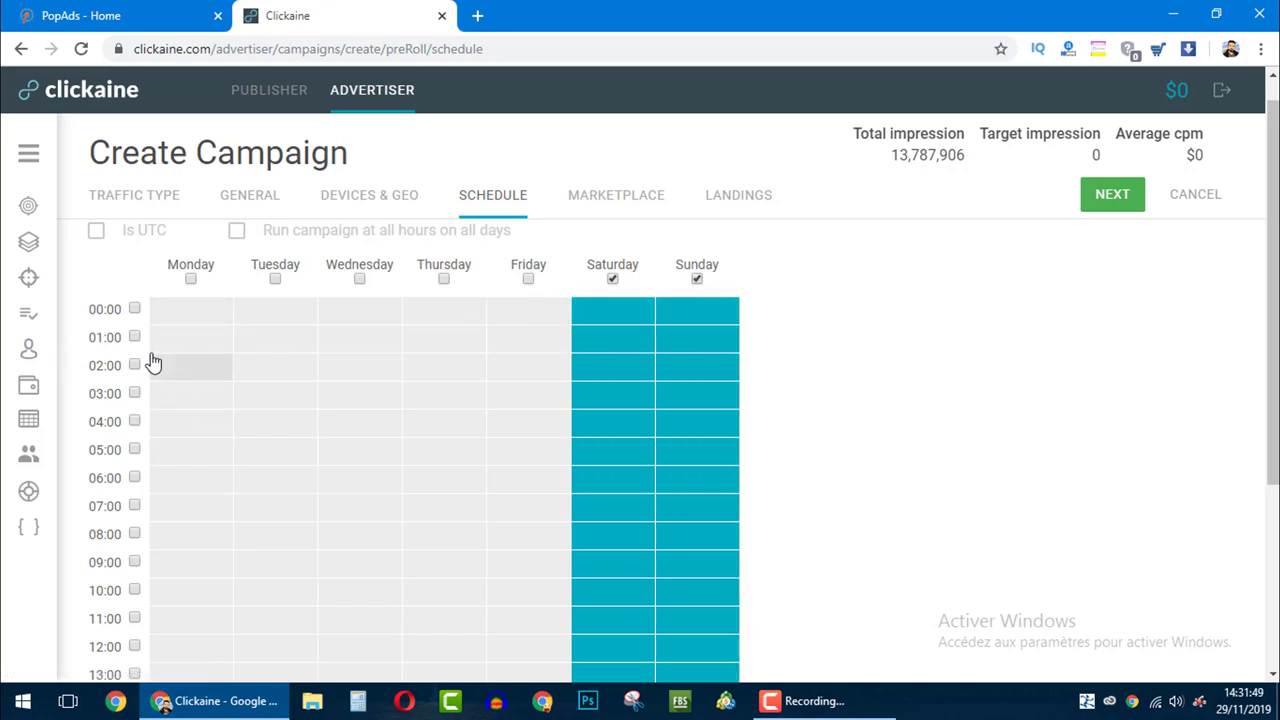
Schedule the campaign for 00:00 through 04:00 on every day, plus all hours of Sunday and Saturday
{"action": "left_click", "coordinate": [134, 309]}
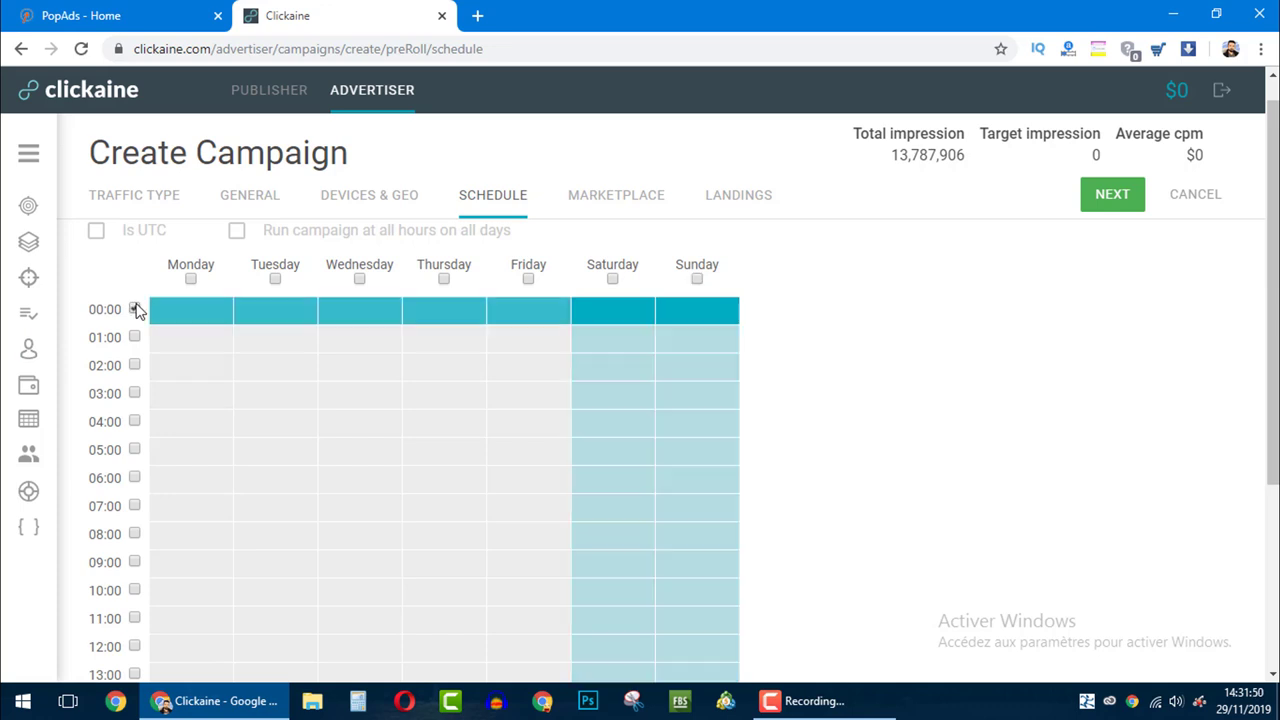
{"action": "left_click", "coordinate": [135, 366]}
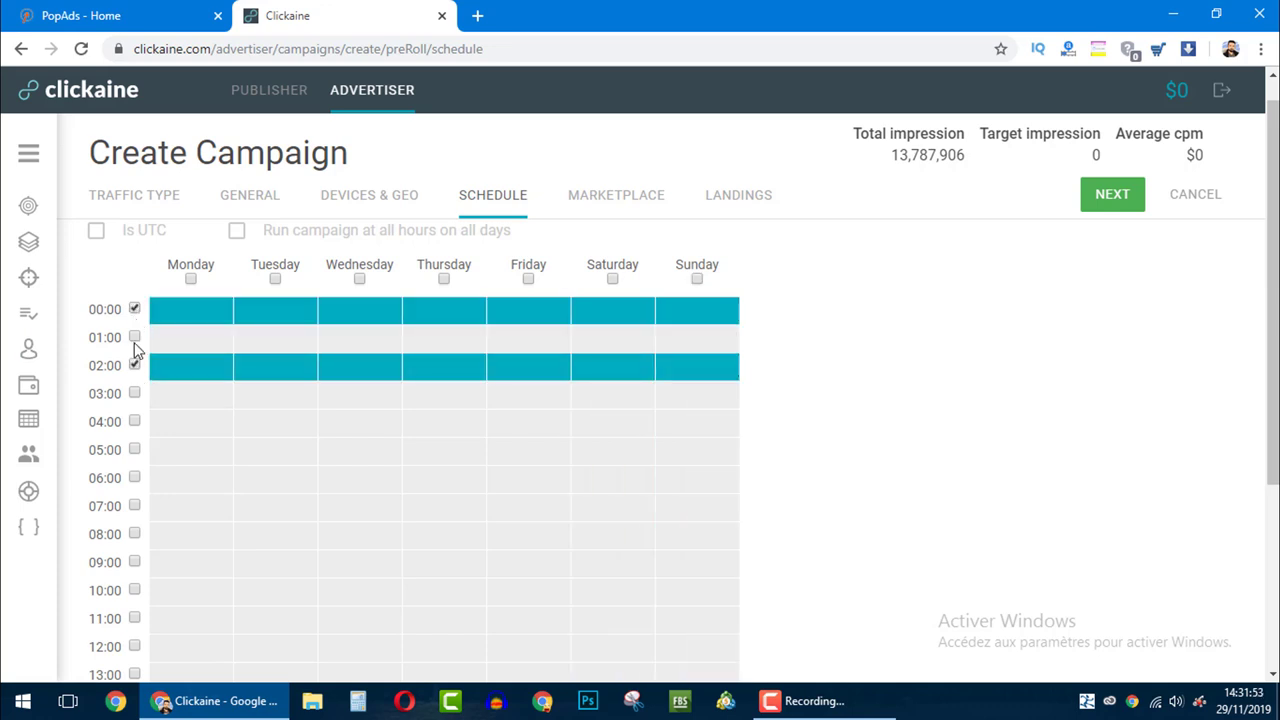
{"action": "left_click", "coordinate": [135, 339]}
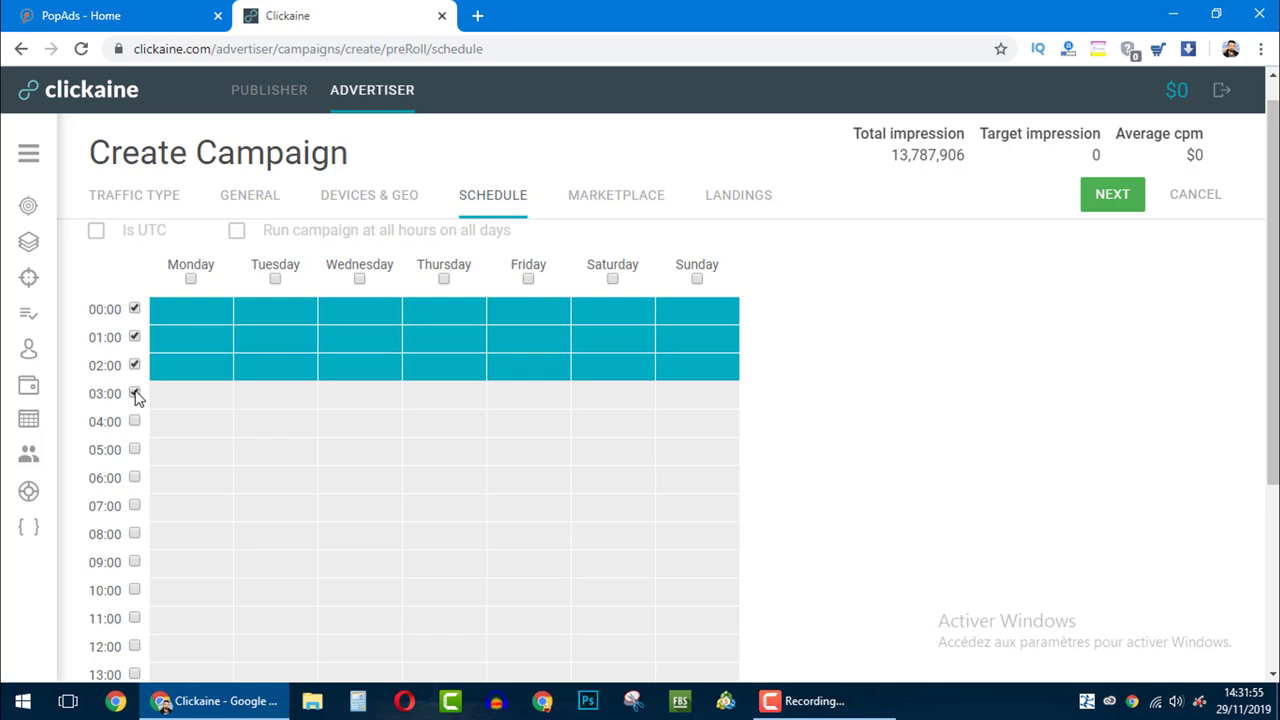
{"action": "left_click", "coordinate": [136, 395]}
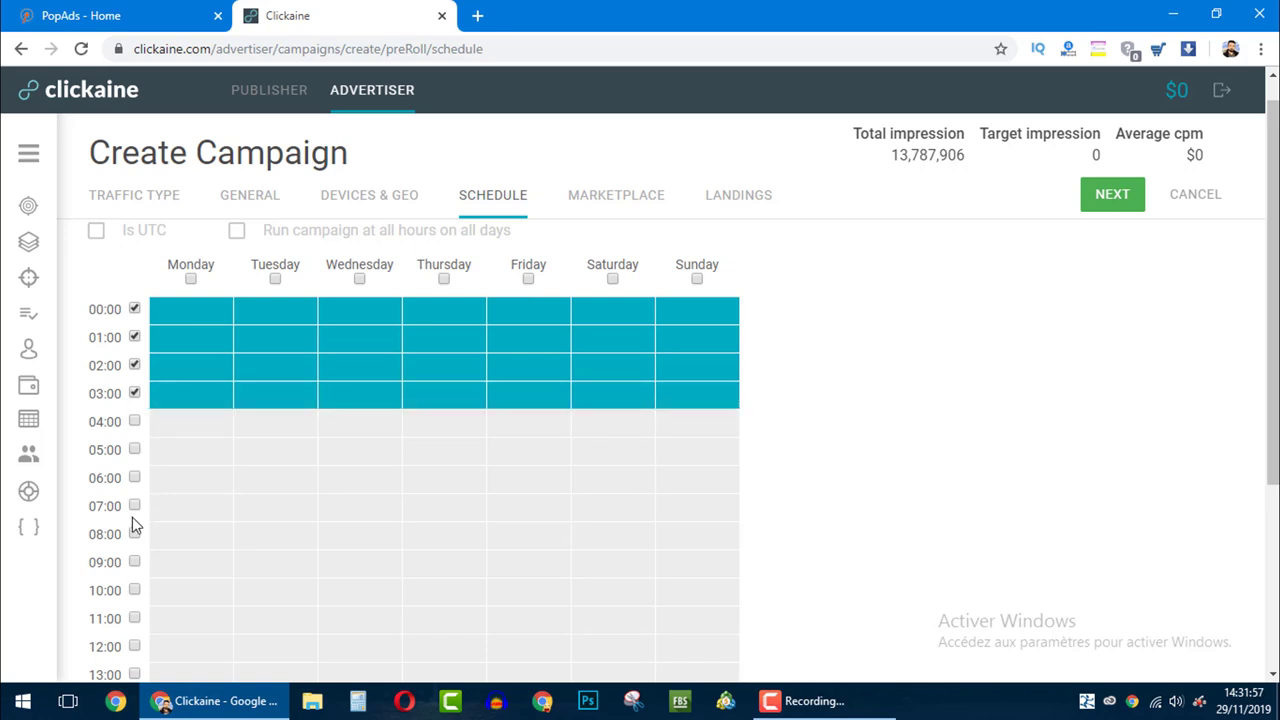
{"action": "left_click", "coordinate": [133, 422]}
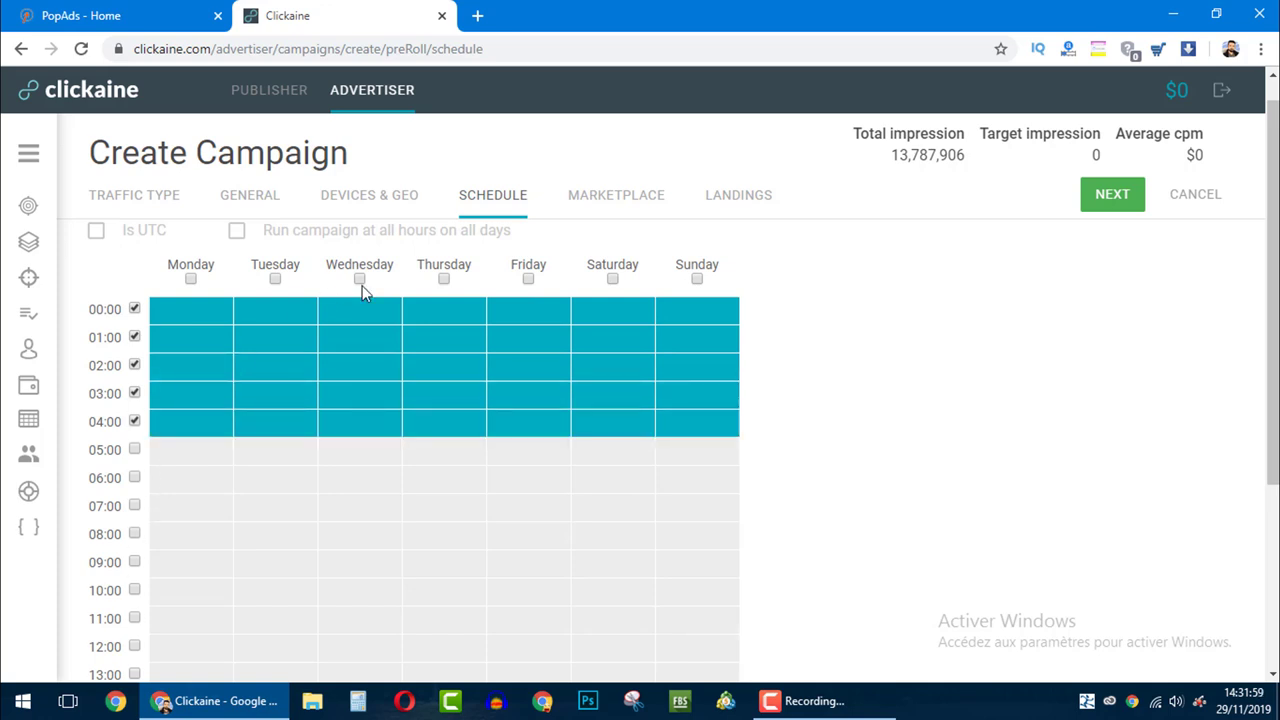
{"action": "left_click", "coordinate": [697, 280]}
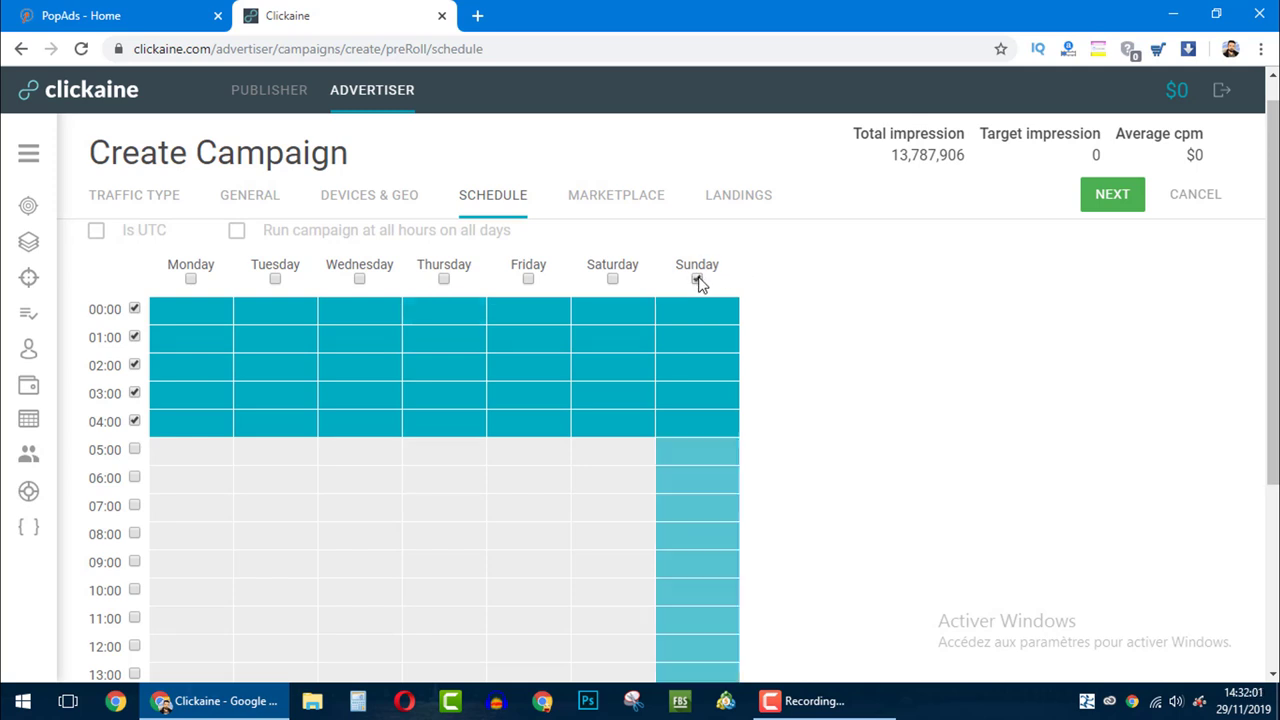
{"action": "left_click", "coordinate": [612, 280]}
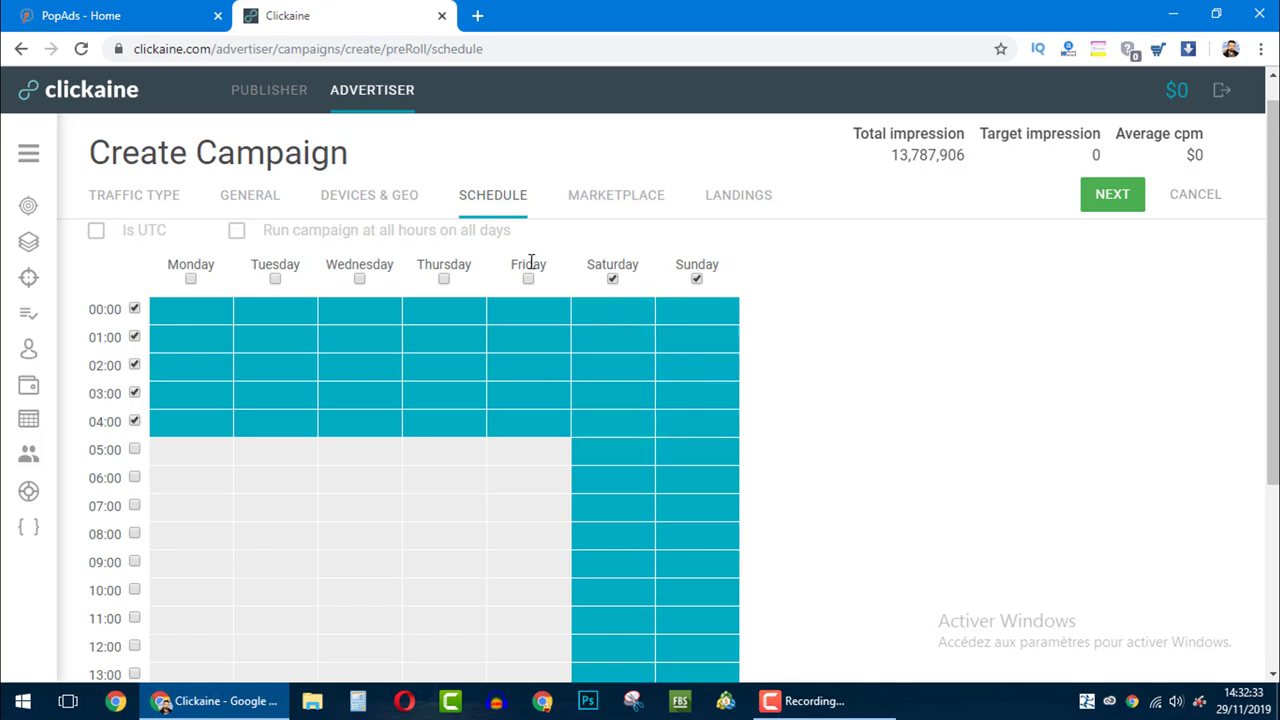
Turn on running the campaign at all hours on all days and continue to the Marketplace settings
{"action": "left_click", "coordinate": [237, 232]}
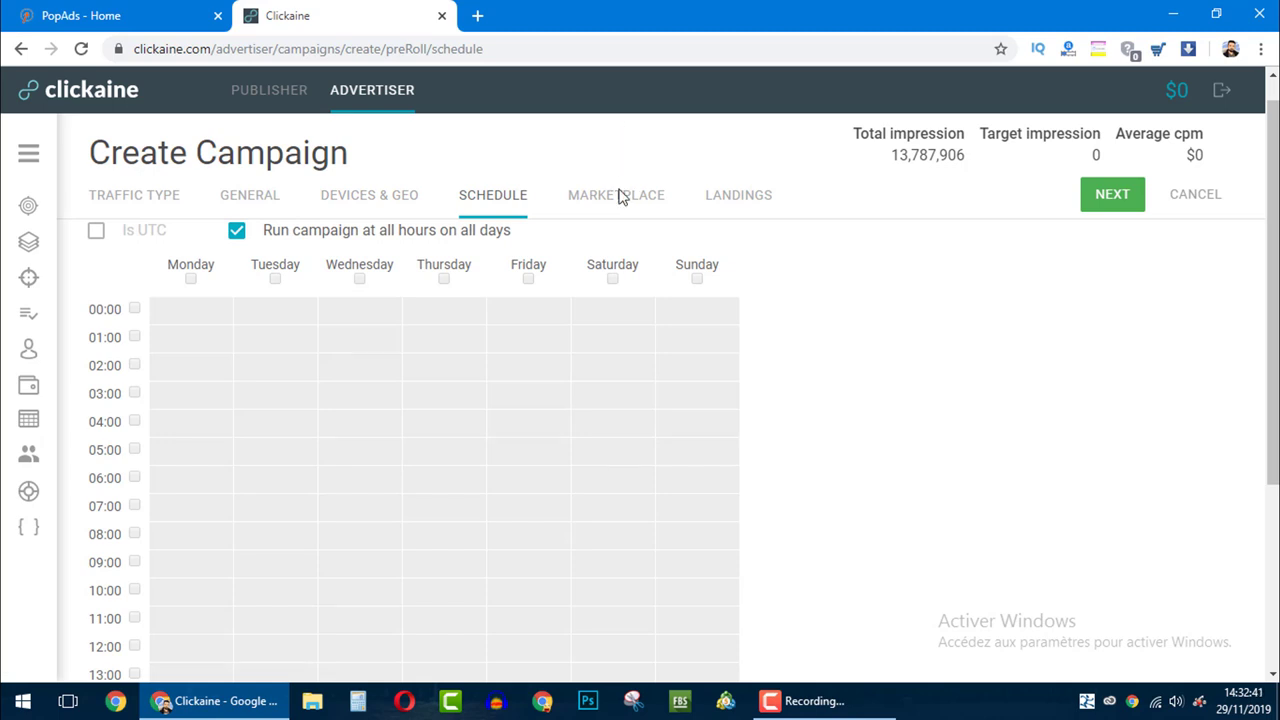
{"action": "left_click", "coordinate": [1101, 194]}
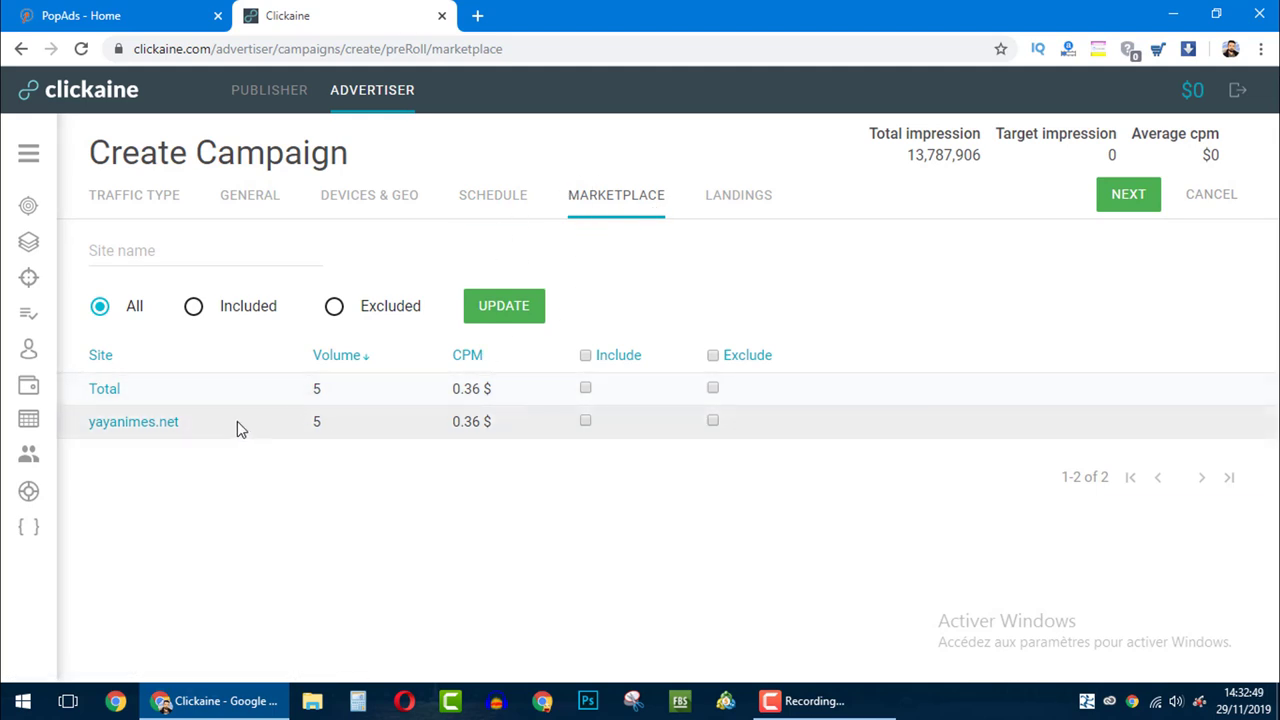
Visit yayanimes.net from the Marketplace site list, look over its home page and open the Kyoukai no Kanata page
{"action": "triple_click", "coordinate": [166, 421]}
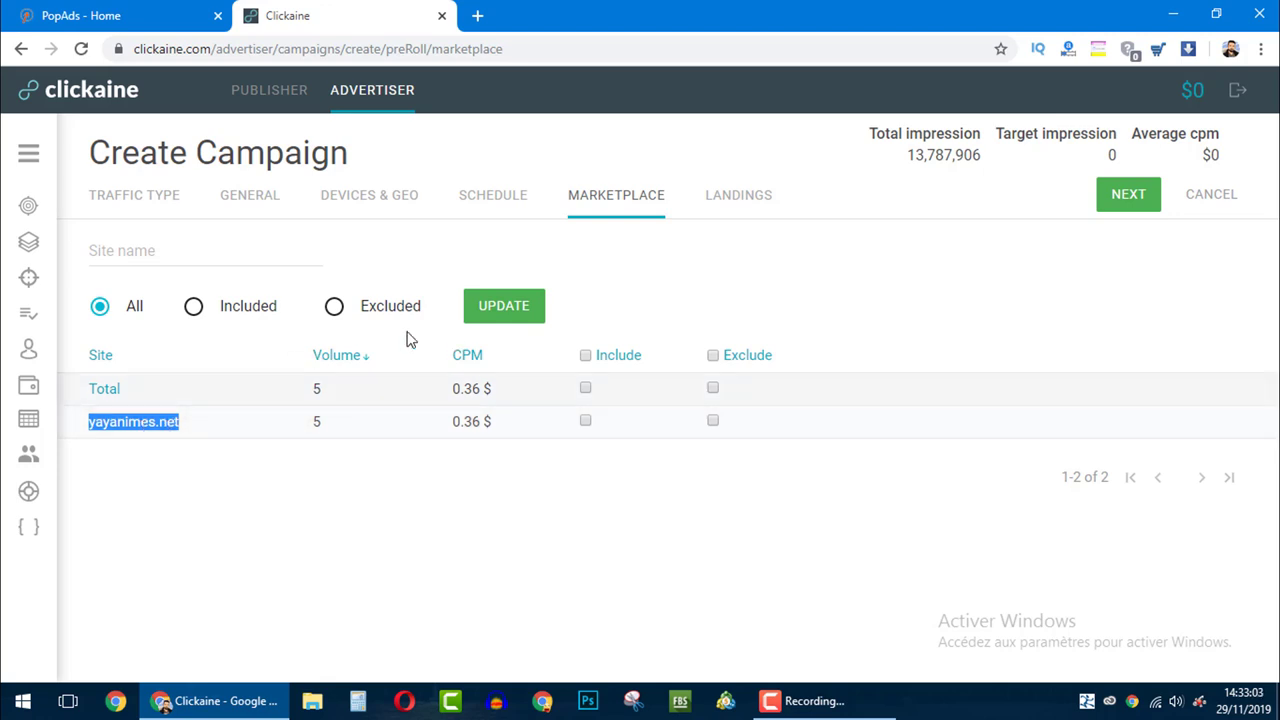
{"action": "right_click", "coordinate": [156, 424]}
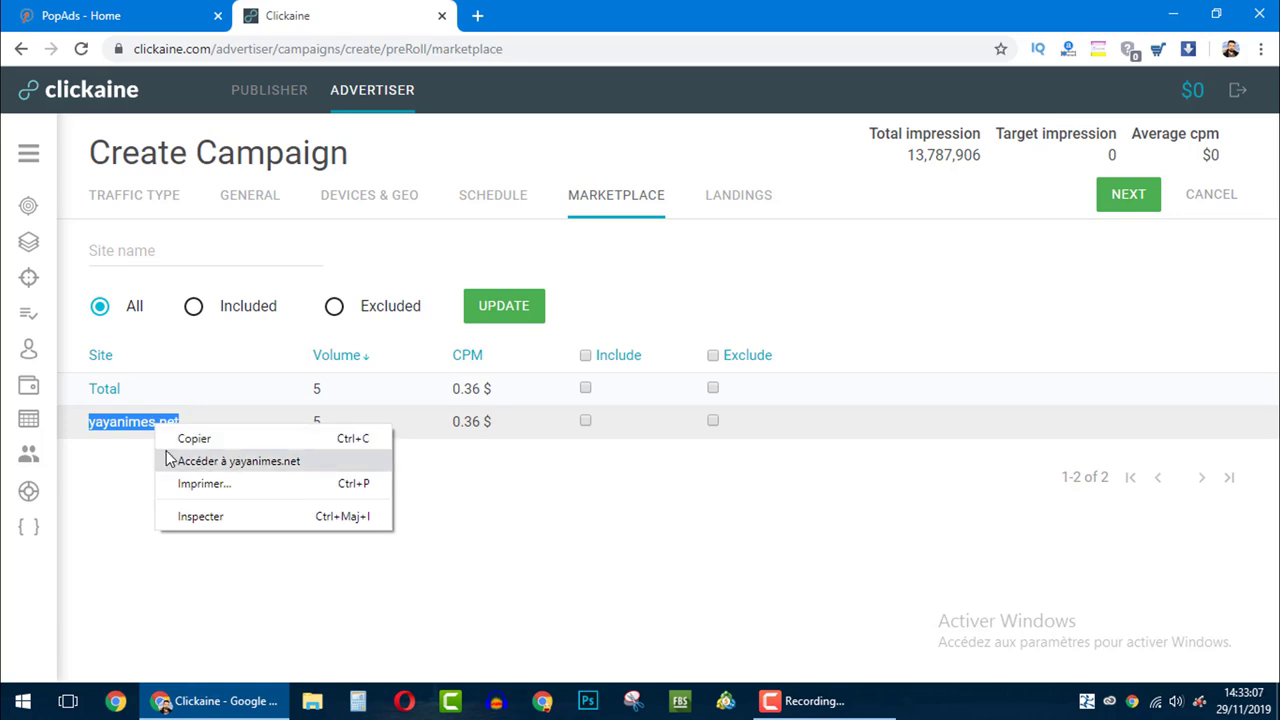
{"action": "left_click", "coordinate": [172, 461]}
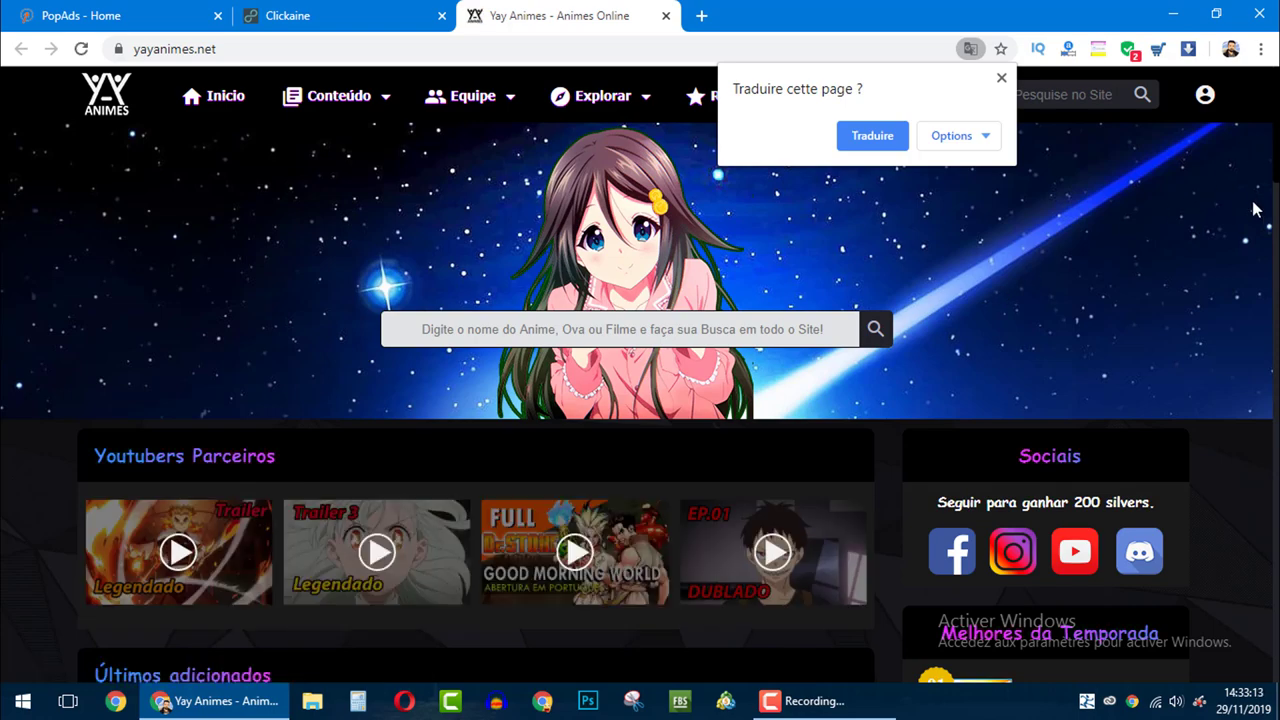
{"action": "scroll", "coordinate": [1256, 209], "scroll_direction": "down", "scroll_amount": 5}
{"action": "scroll", "coordinate": [1256, 209], "scroll_direction": "down", "scroll_amount": 2}
{"action": "scroll", "coordinate": [1256, 209], "scroll_direction": "up", "scroll_amount": 1}
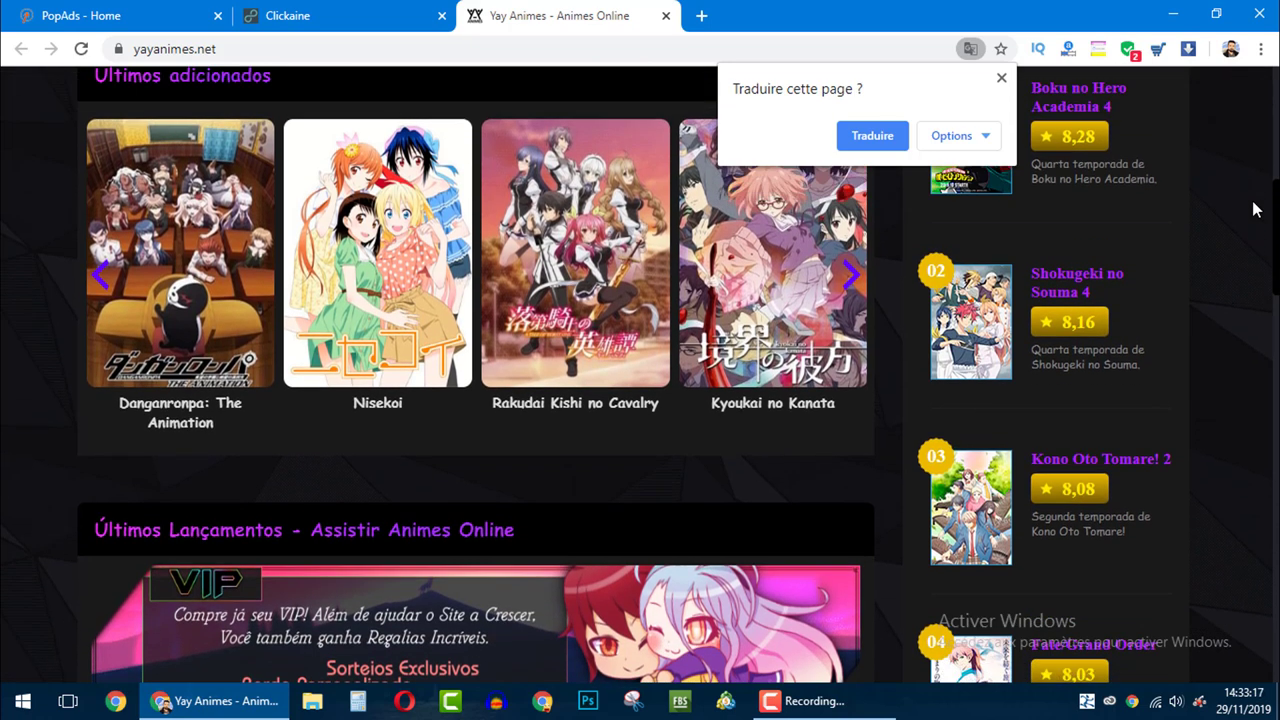
{"action": "scroll", "coordinate": [1256, 209], "scroll_direction": "up", "scroll_amount": 1}
{"action": "left_click", "coordinate": [784, 261]}
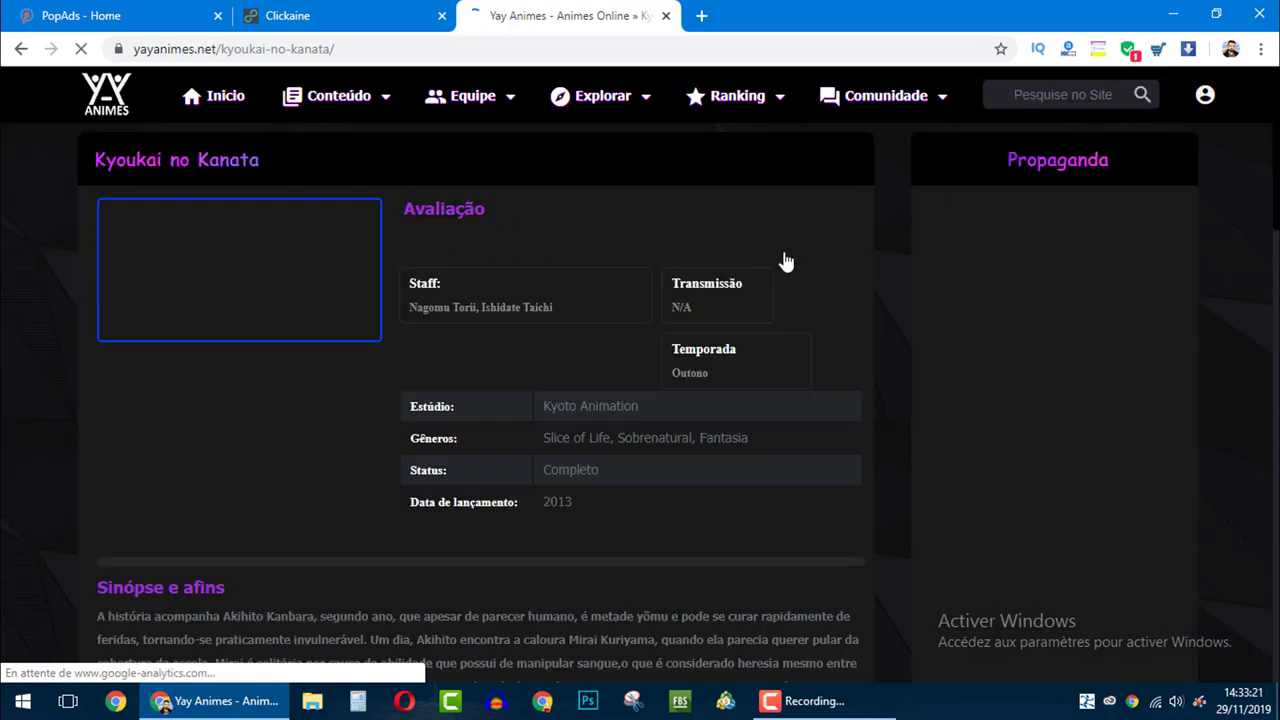
Open and play episode 1 of Kyoukai no Kanata, closing the banner ad over the player
{"action": "scroll", "coordinate": [329, 307], "scroll_direction": "down", "scroll_amount": 5}
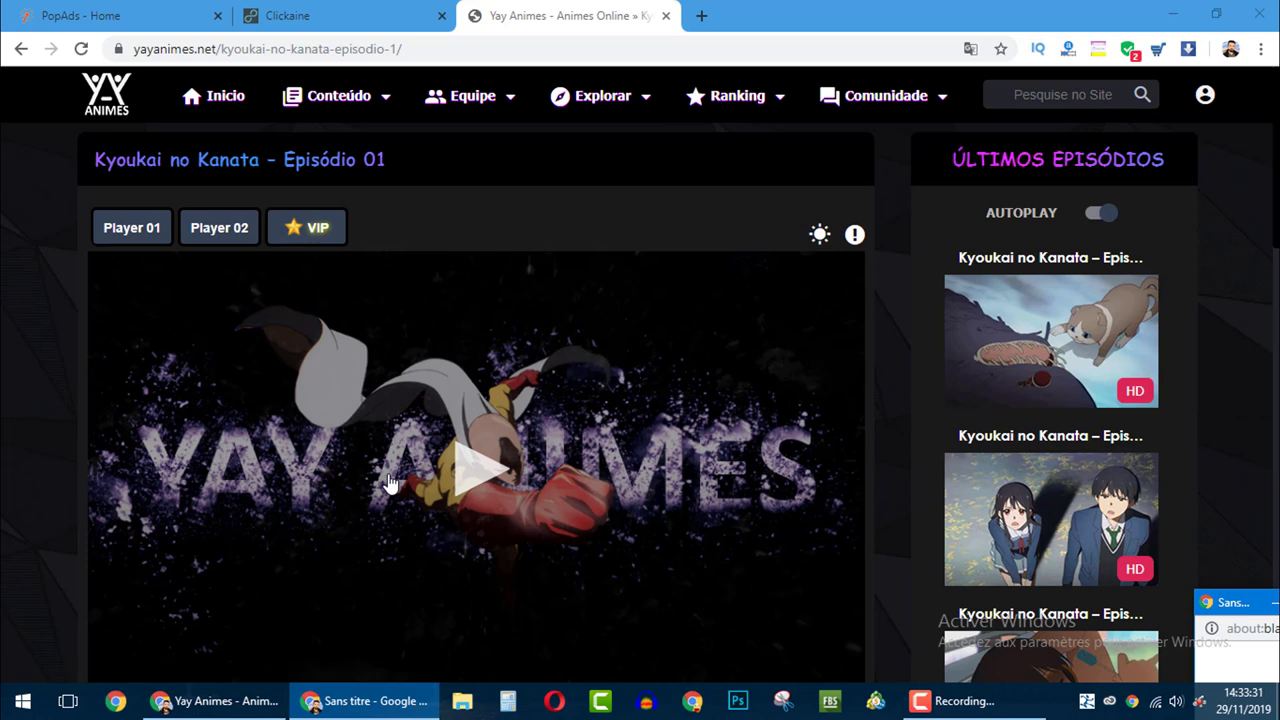
{"action": "left_click", "coordinate": [477, 458]}
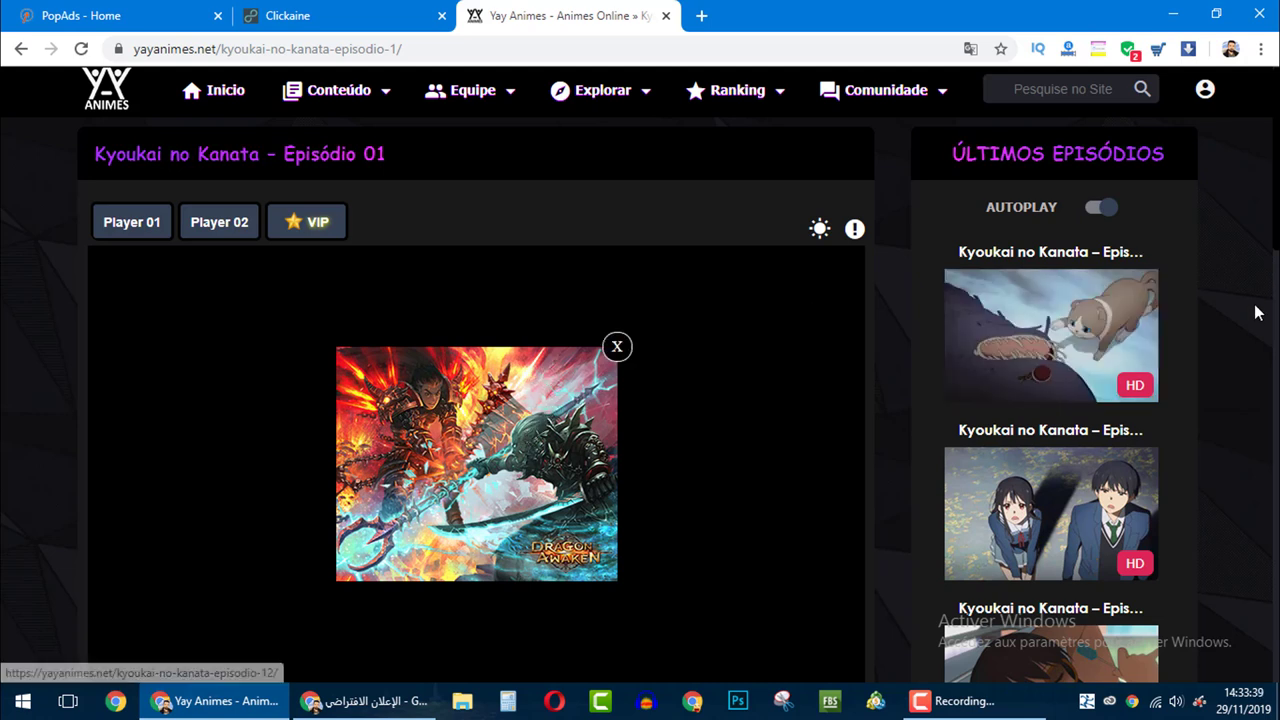
{"action": "left_click", "coordinate": [617, 348]}
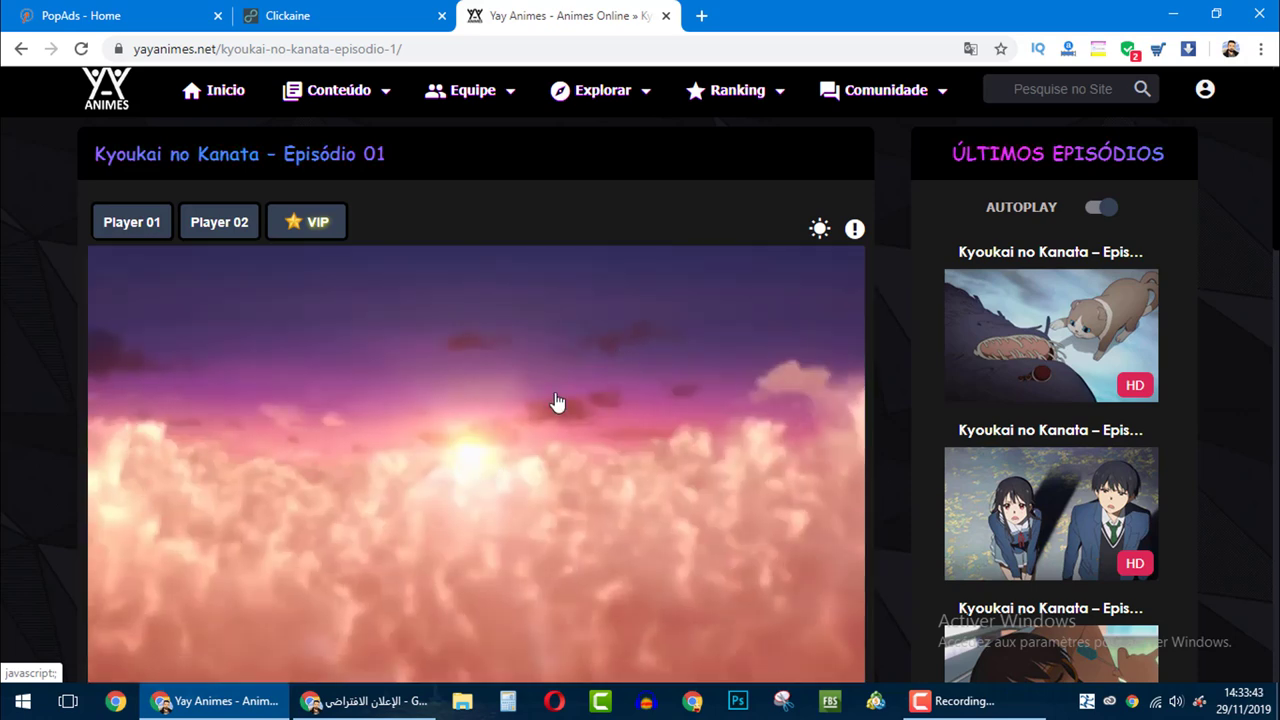
Go back to the episode list and play episode 2 to view the ad shown in its player
{"action": "left_click", "coordinate": [20, 48]}
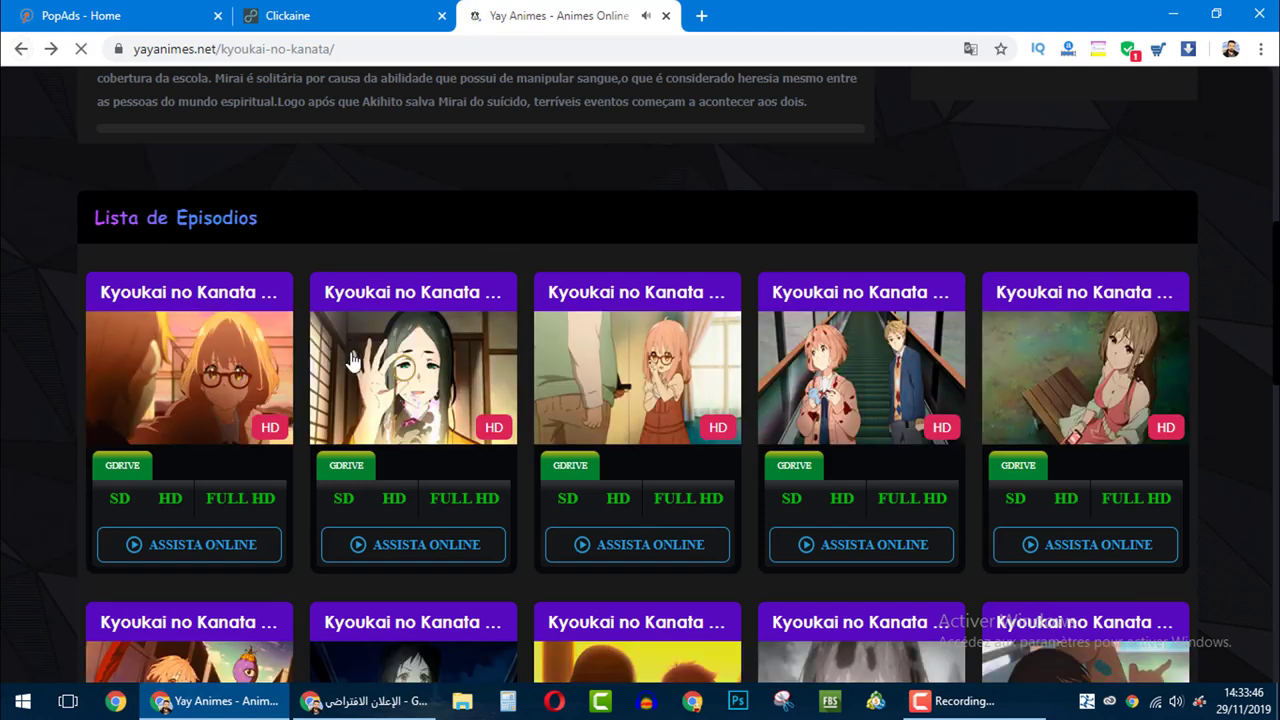
{"action": "left_click", "coordinate": [502, 364]}
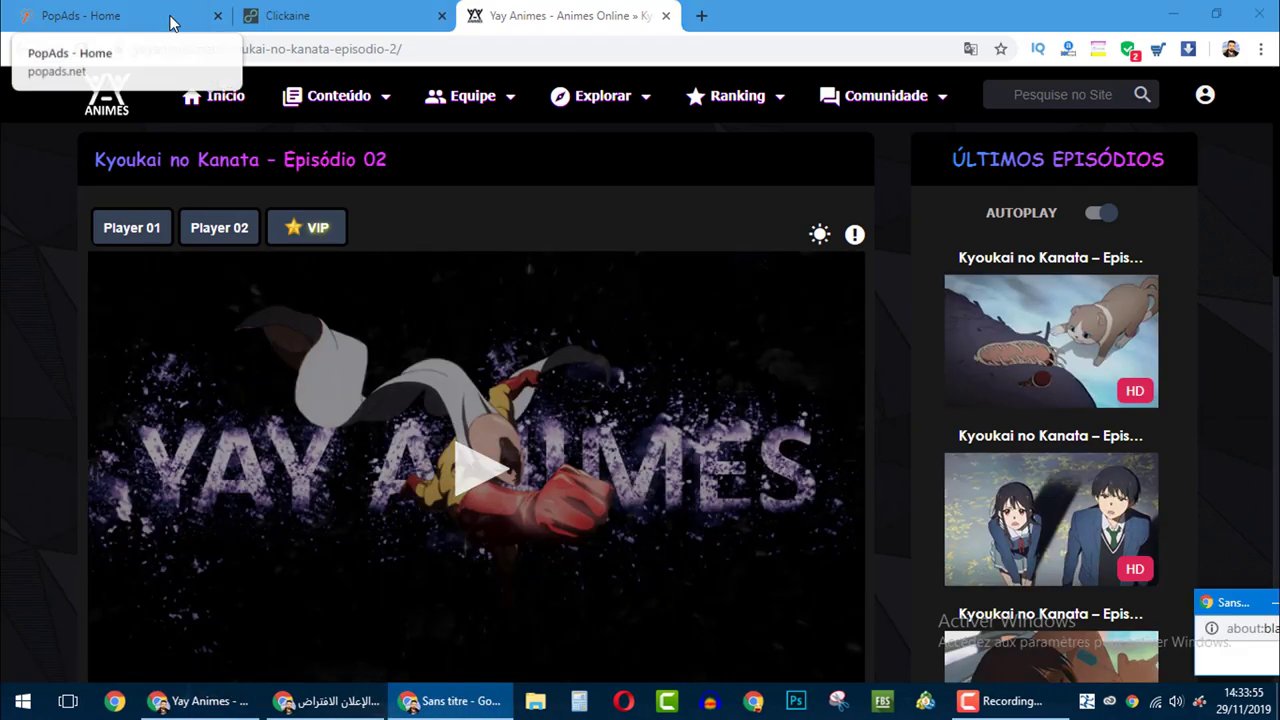
{"action": "left_click", "coordinate": [170, 18]}
{"action": "left_click", "coordinate": [563, 15]}
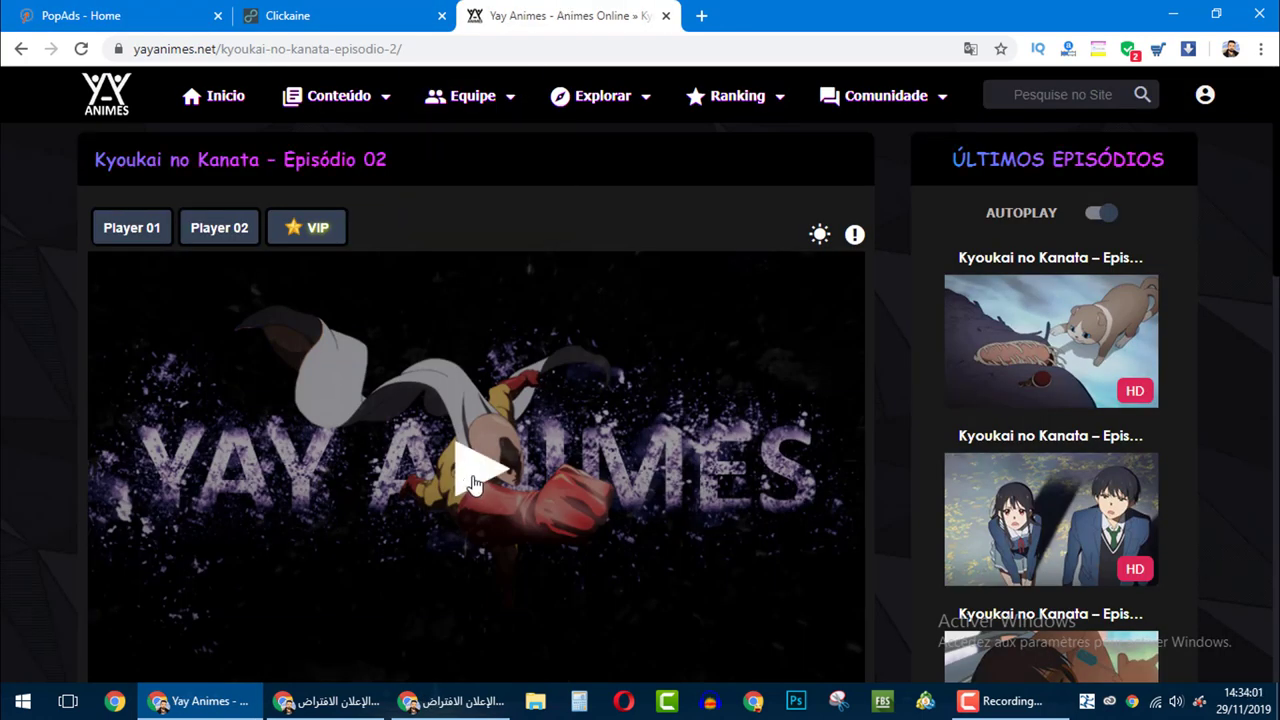
{"action": "scroll", "coordinate": [474, 484], "scroll_direction": "down", "scroll_amount": 1}
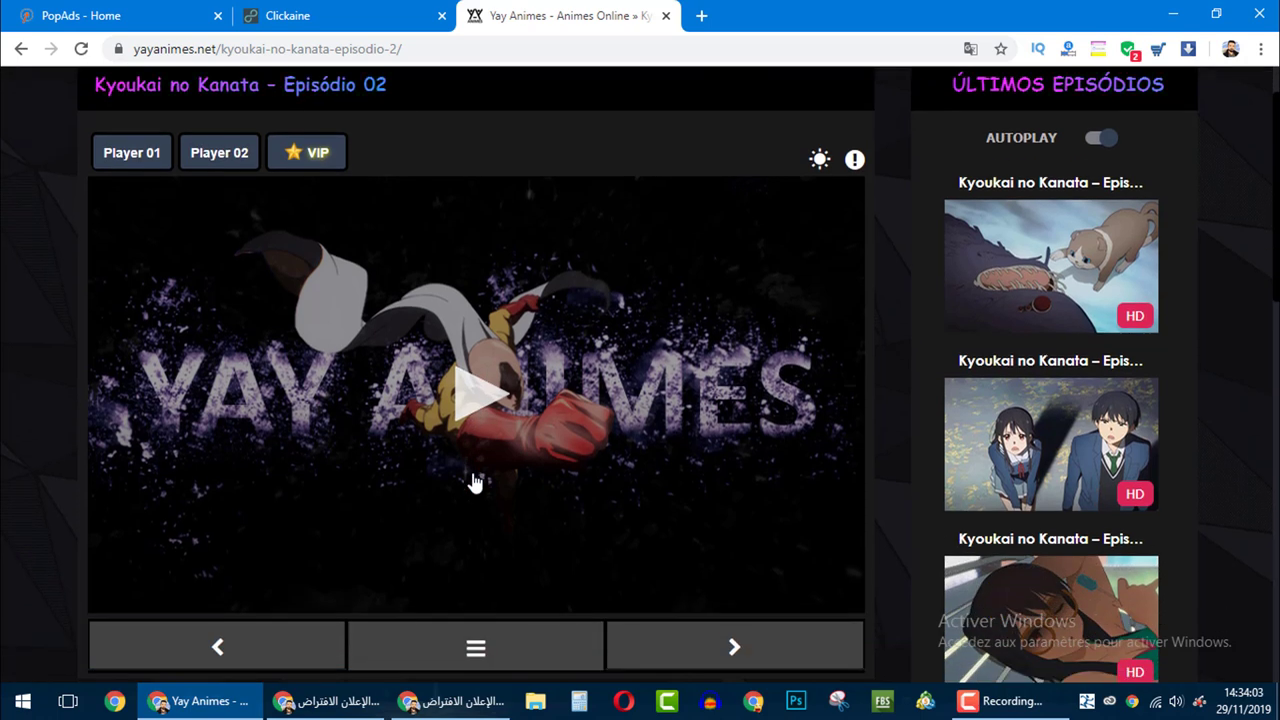
{"action": "left_click", "coordinate": [474, 395]}
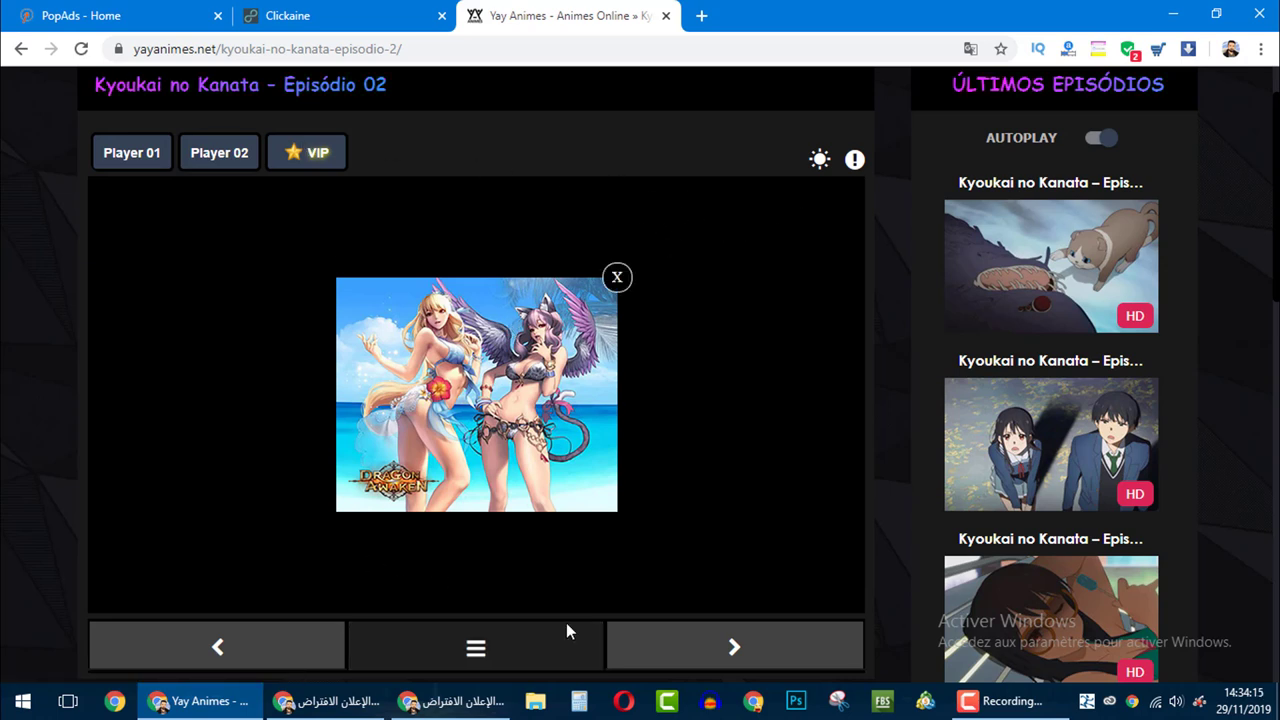
Move on to episode 3 and play it to view the video ad before the episode
{"action": "left_click", "coordinate": [714, 652]}
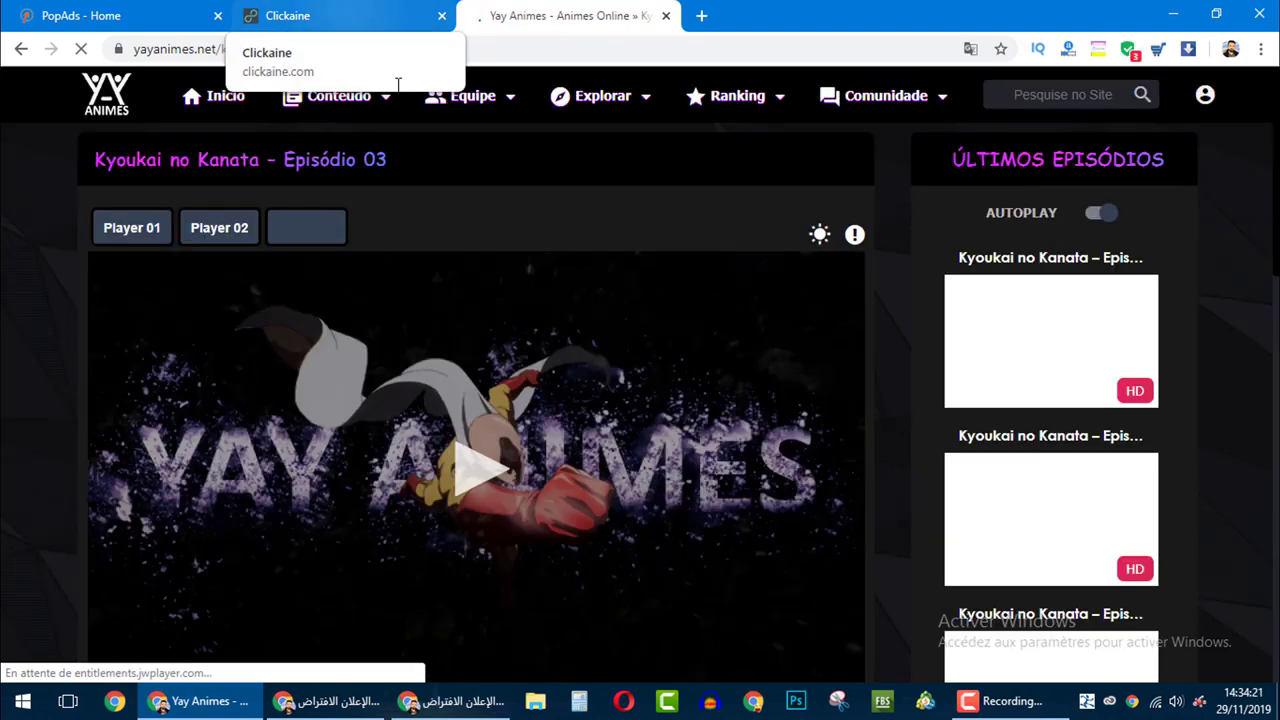
{"action": "left_click", "coordinate": [474, 468]}
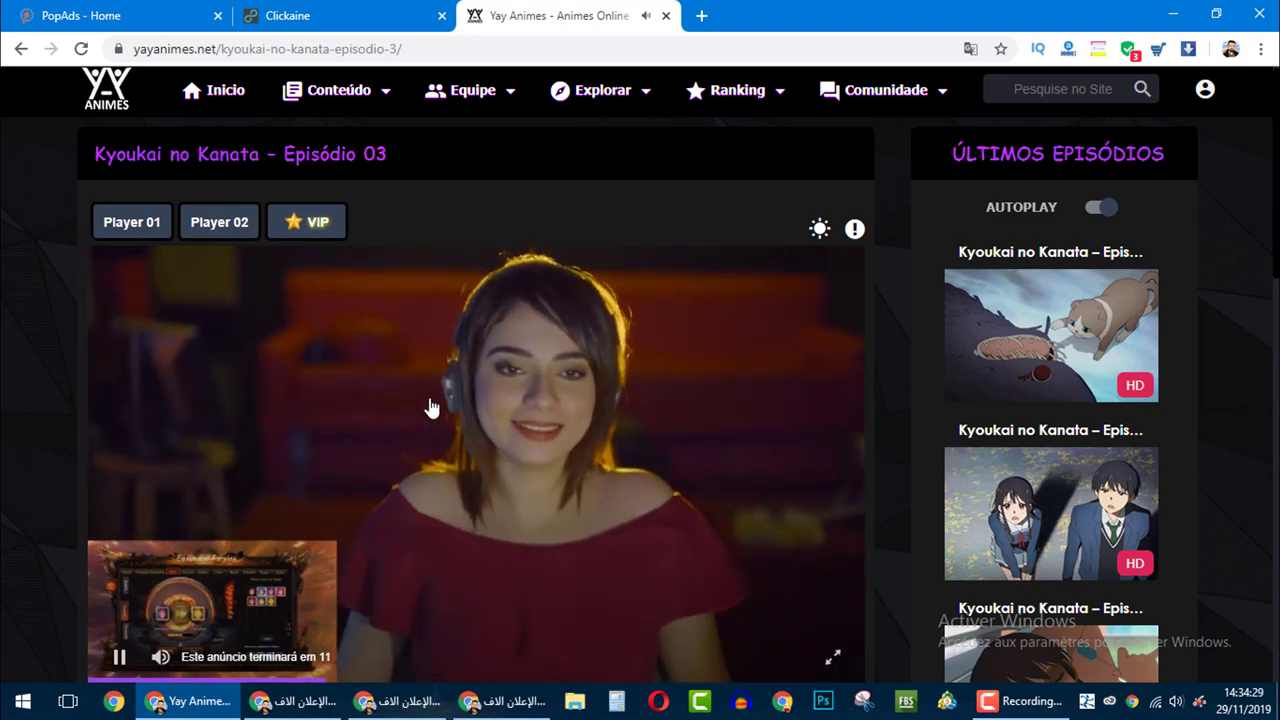
{"action": "right_click", "coordinate": [430, 407]}
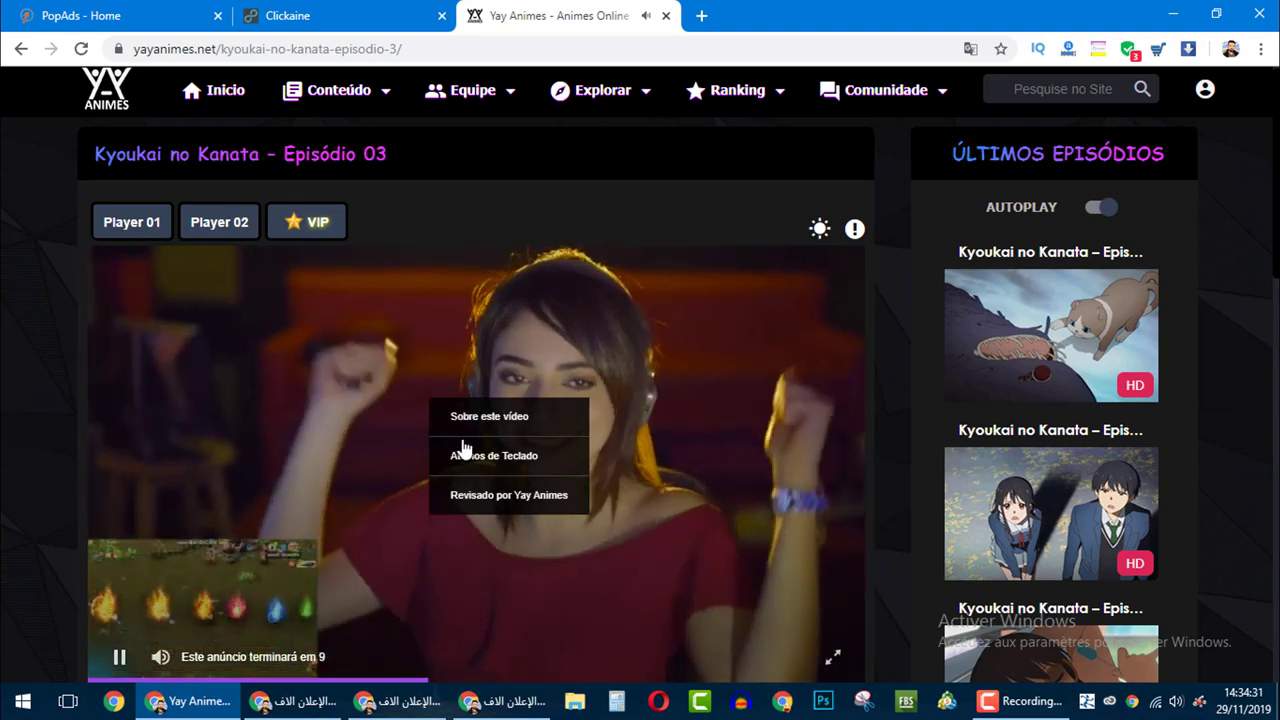
Return to the Clickaine campaign, continue to its Landings settings and start a new landing using a VAST URL
{"action": "left_click", "coordinate": [395, 12]}
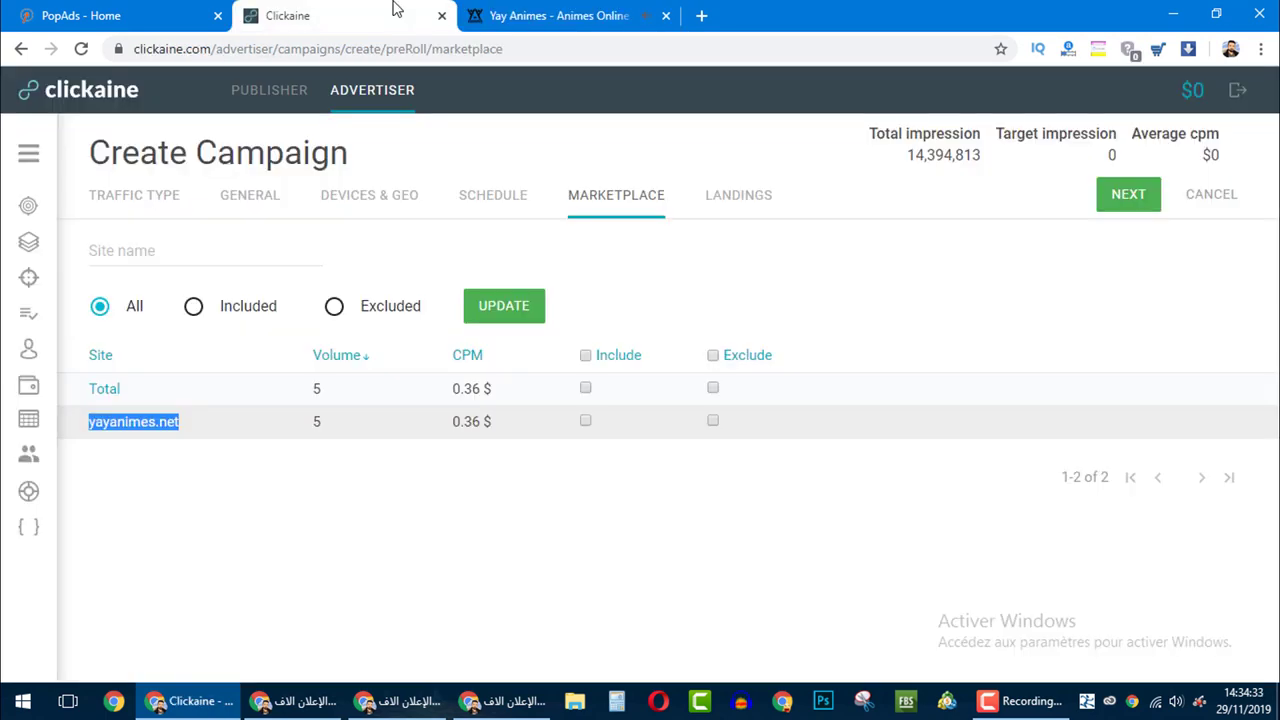
{"action": "left_click", "coordinate": [1105, 199]}
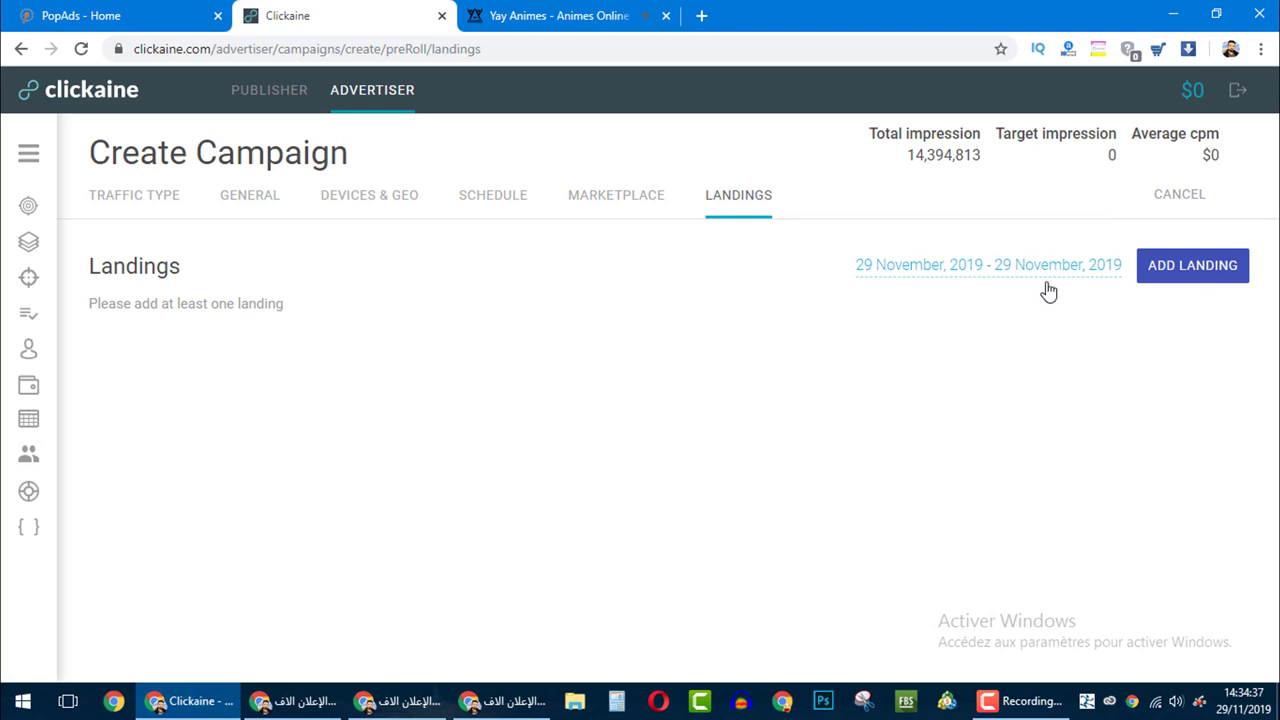
{"action": "left_click", "coordinate": [1199, 286]}
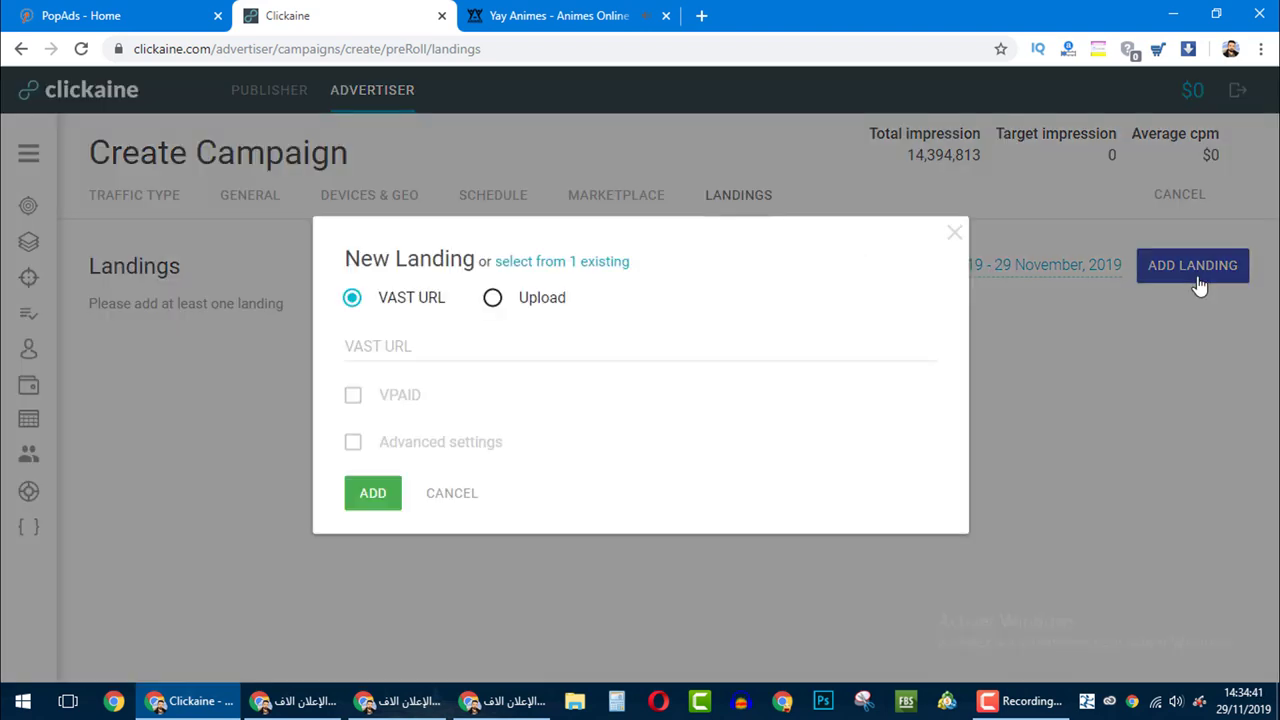
{"action": "left_click", "coordinate": [568, 350]}
Switch to Yay Animes, pause the episode 3 video and return to the Clickaine landing form
{"action": "left_click", "coordinate": [596, 12]}
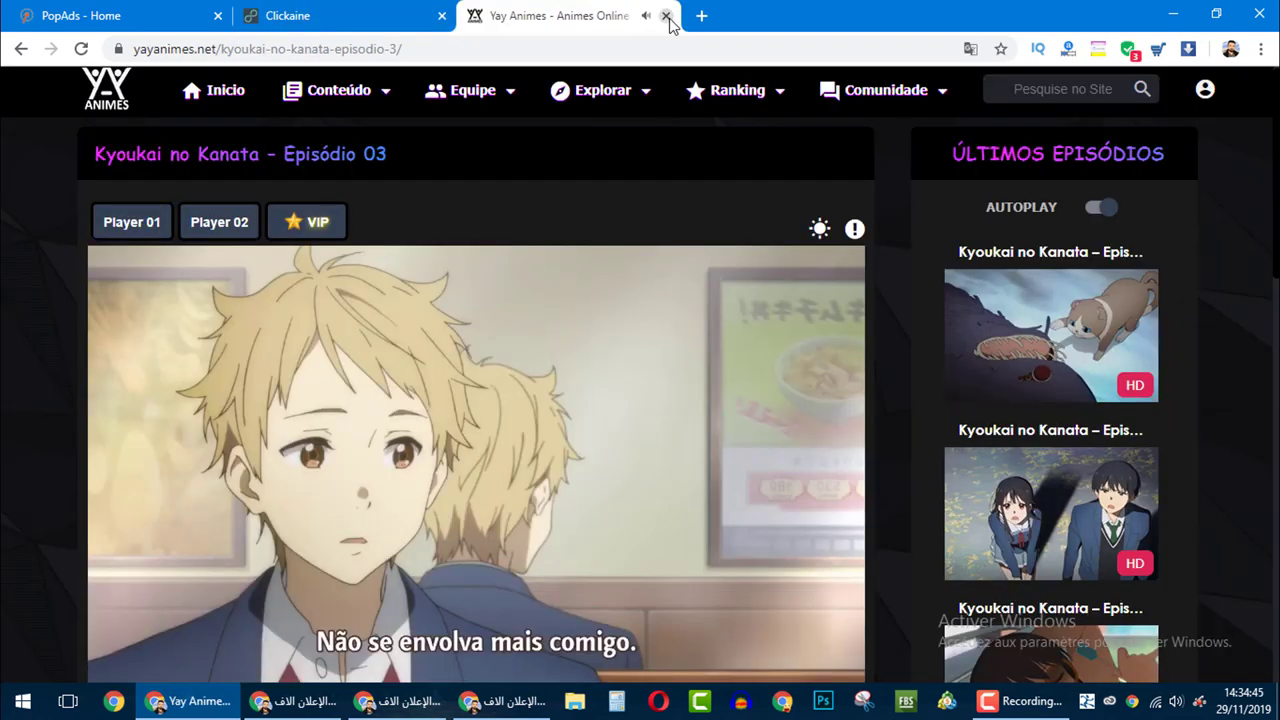
{"action": "mouse_move", "coordinate": [487, 329]}
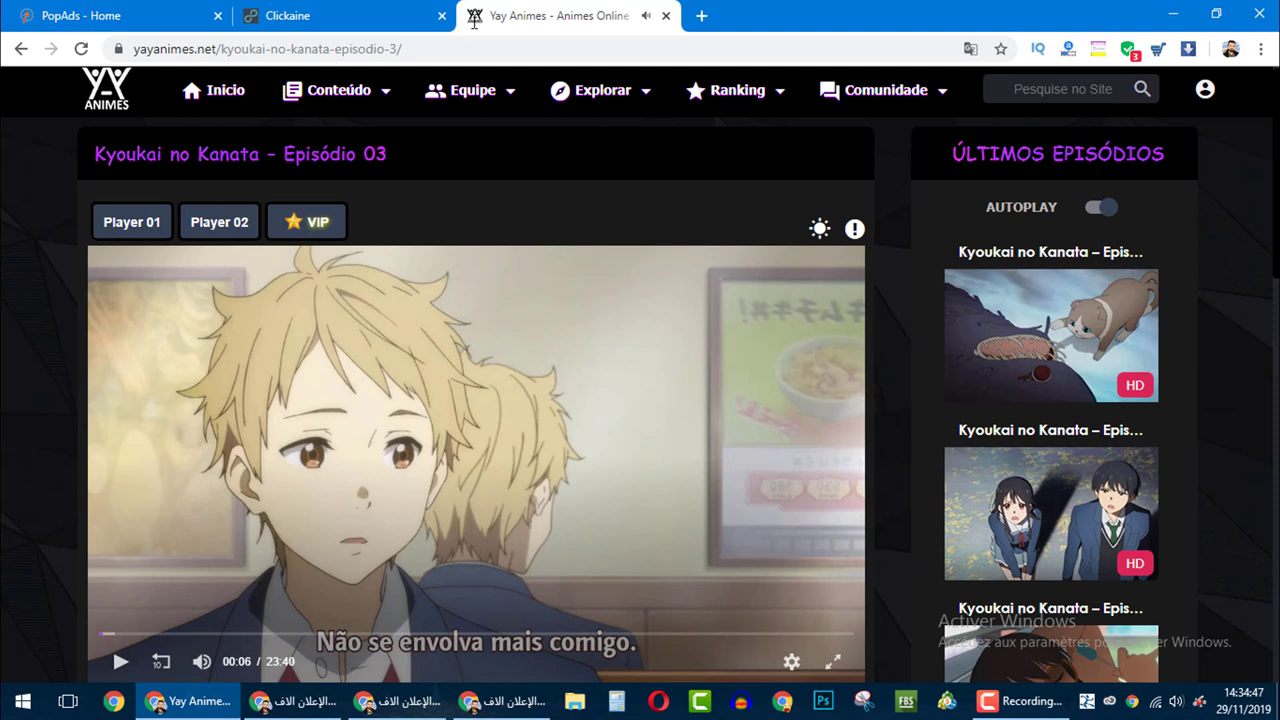
{"action": "left_click", "coordinate": [428, 14]}
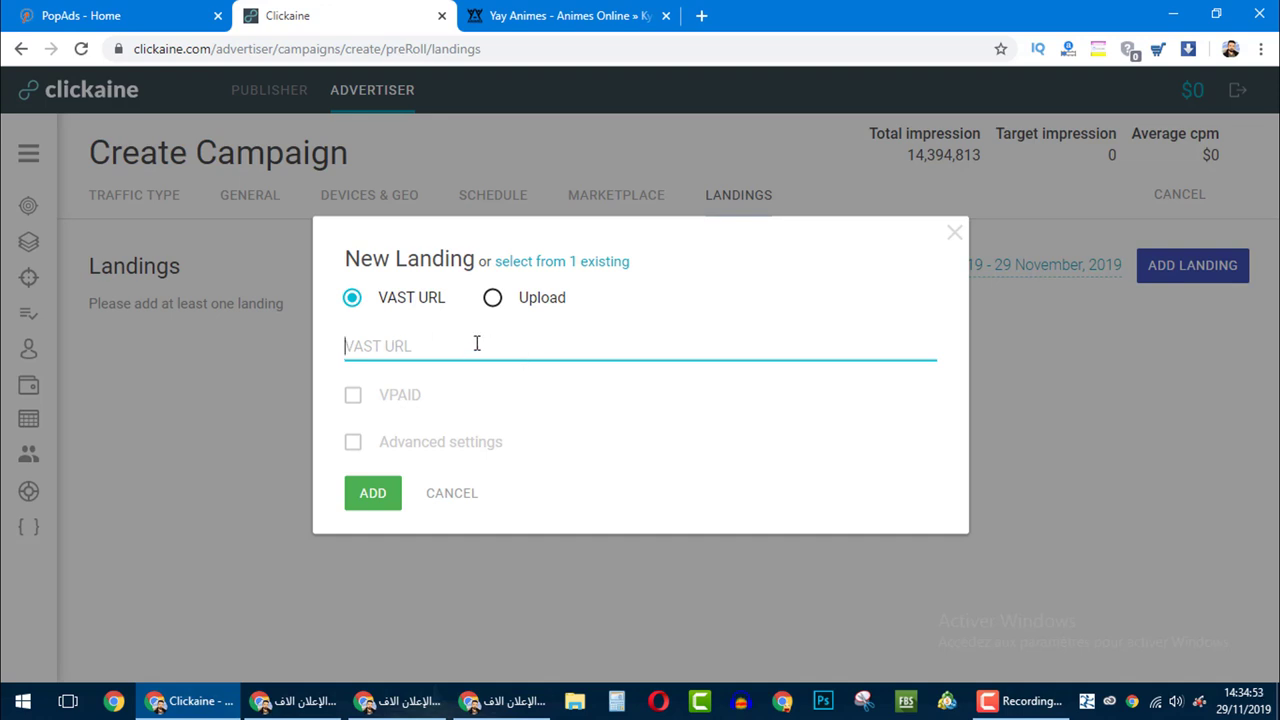
Cancel the new landing and leave campaign creation for the advertiser's campaign statistics
{"action": "left_click", "coordinate": [371, 492]}
{"action": "double_click", "coordinate": [460, 495]}
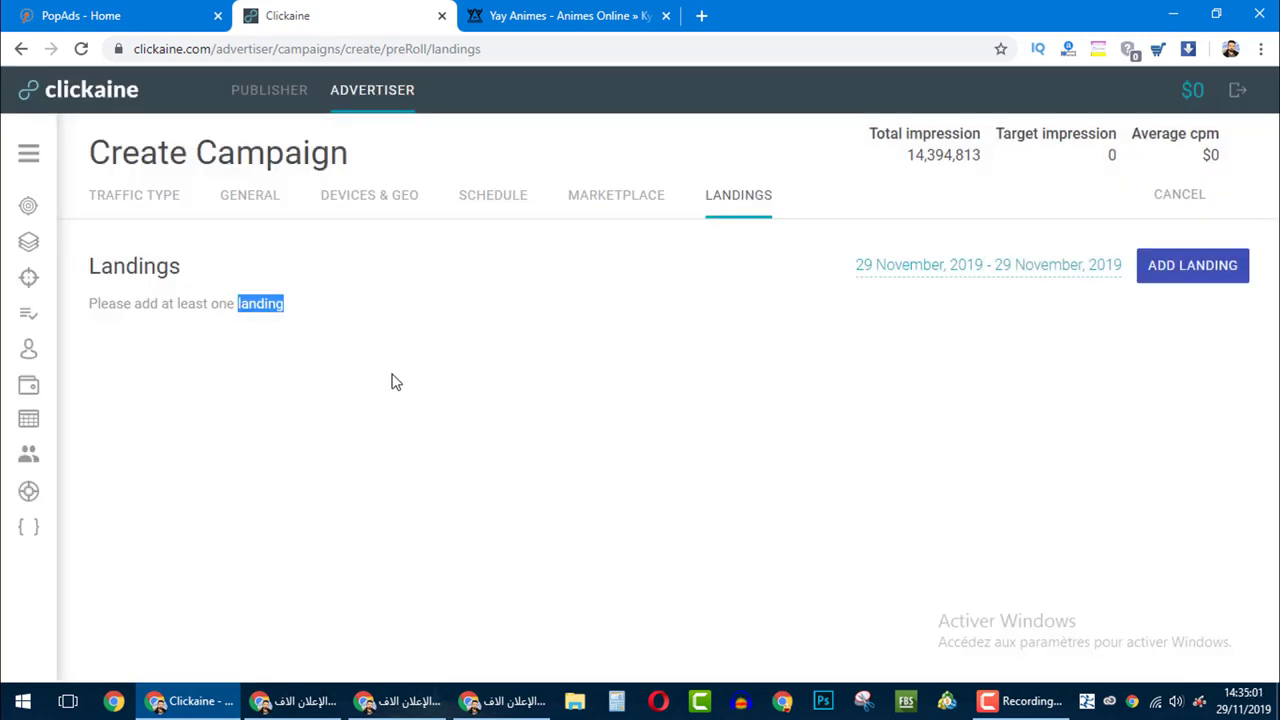
{"action": "left_click", "coordinate": [290, 208]}
{"action": "left_click", "coordinate": [391, 94]}
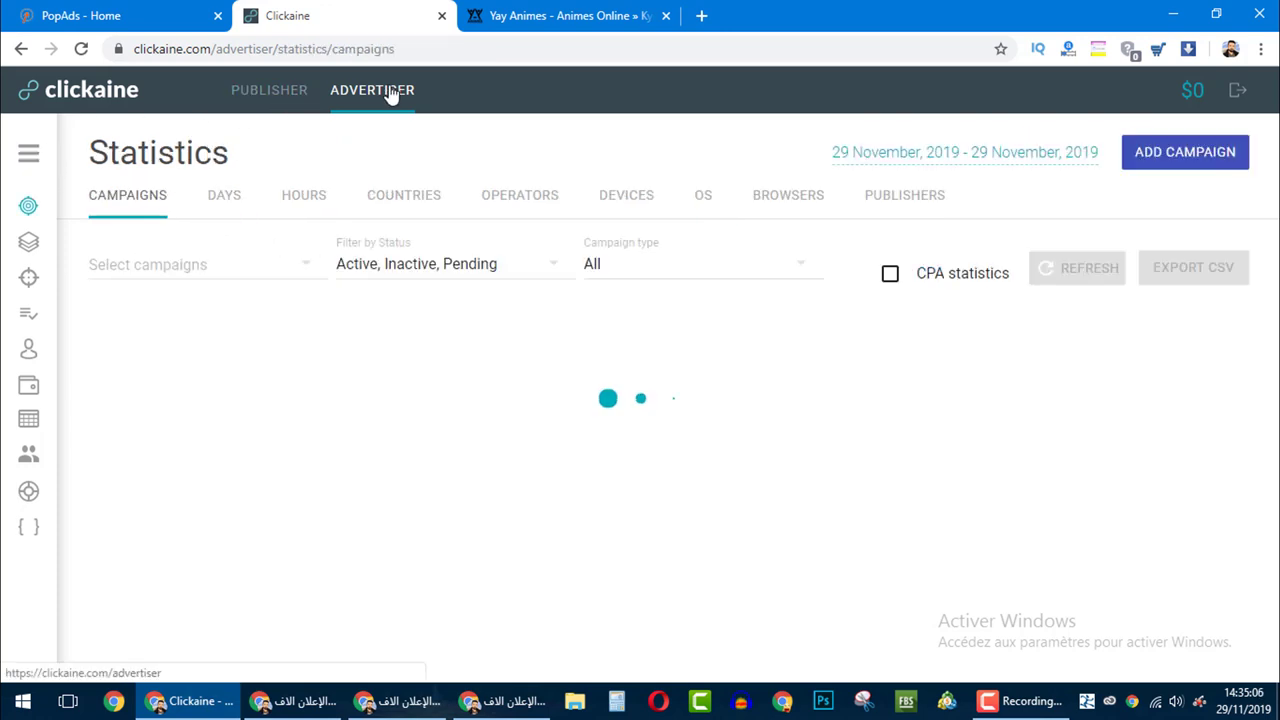
Switch to Yay Animes and play Kyoukai no Kanata episodes 12 and 11 to view the ads shown in the player
{"action": "left_click", "coordinate": [588, 18]}
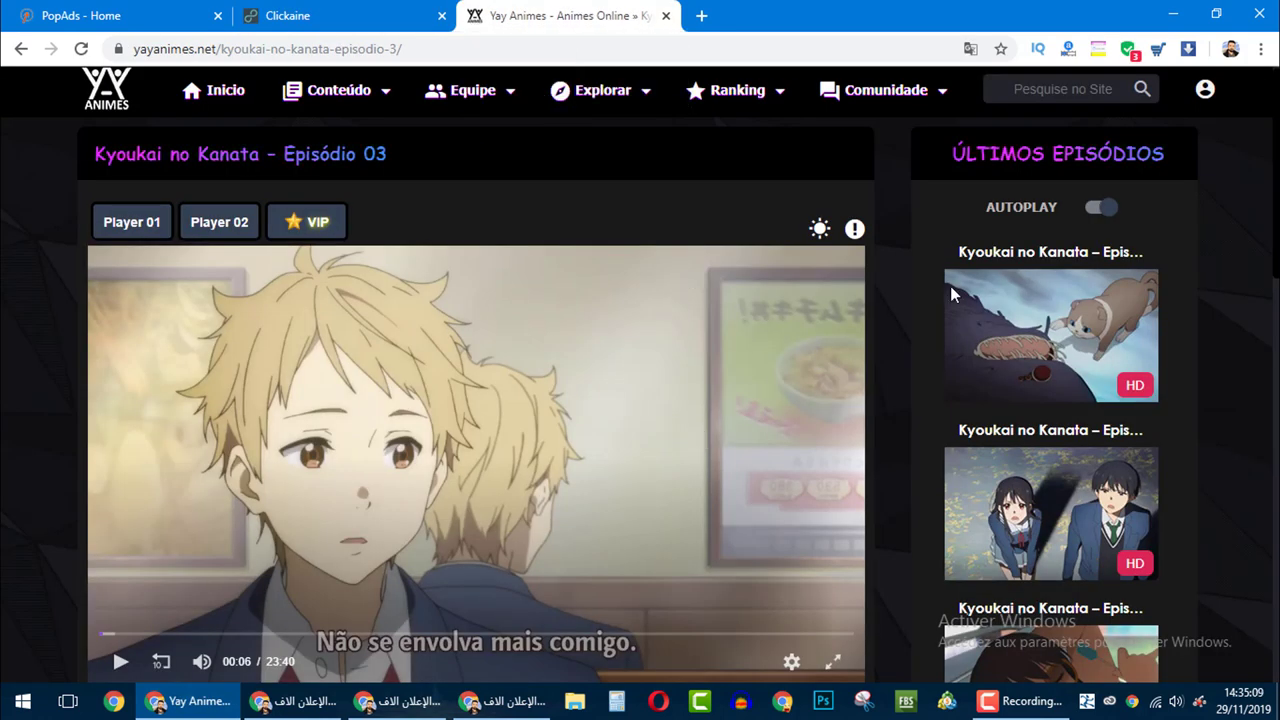
{"action": "left_click", "coordinate": [1004, 362]}
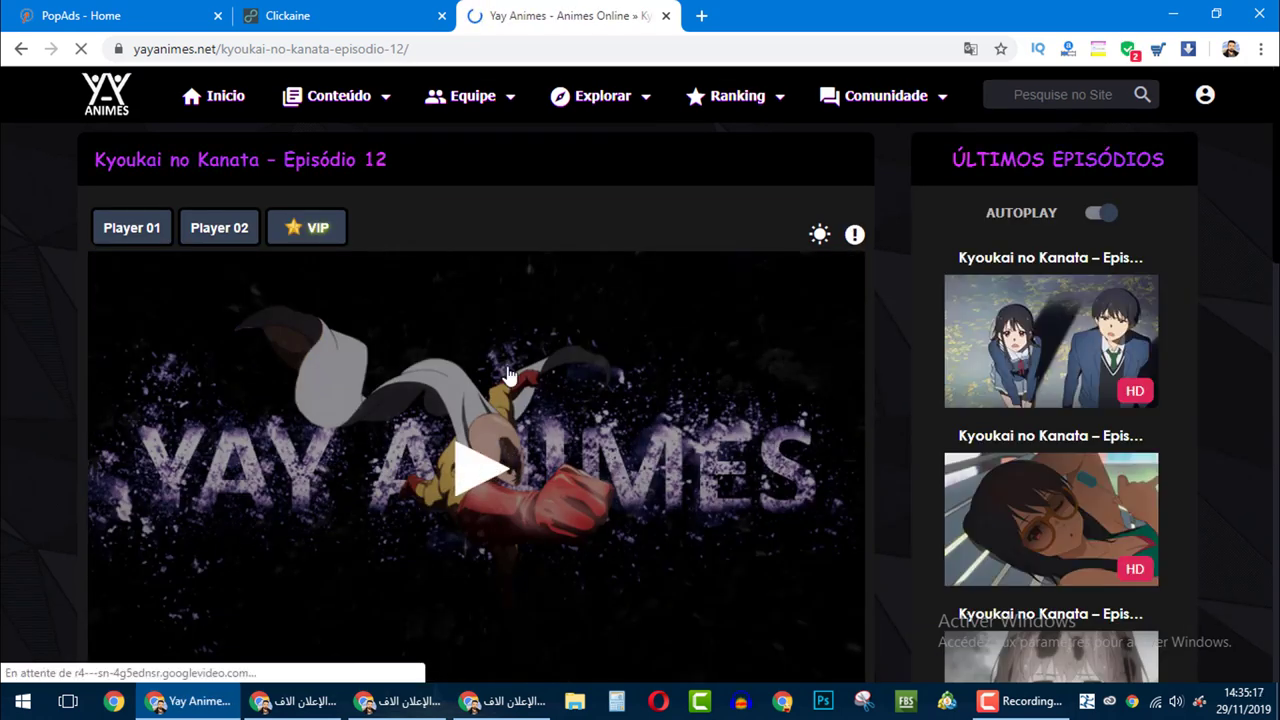
{"action": "left_click", "coordinate": [480, 469]}
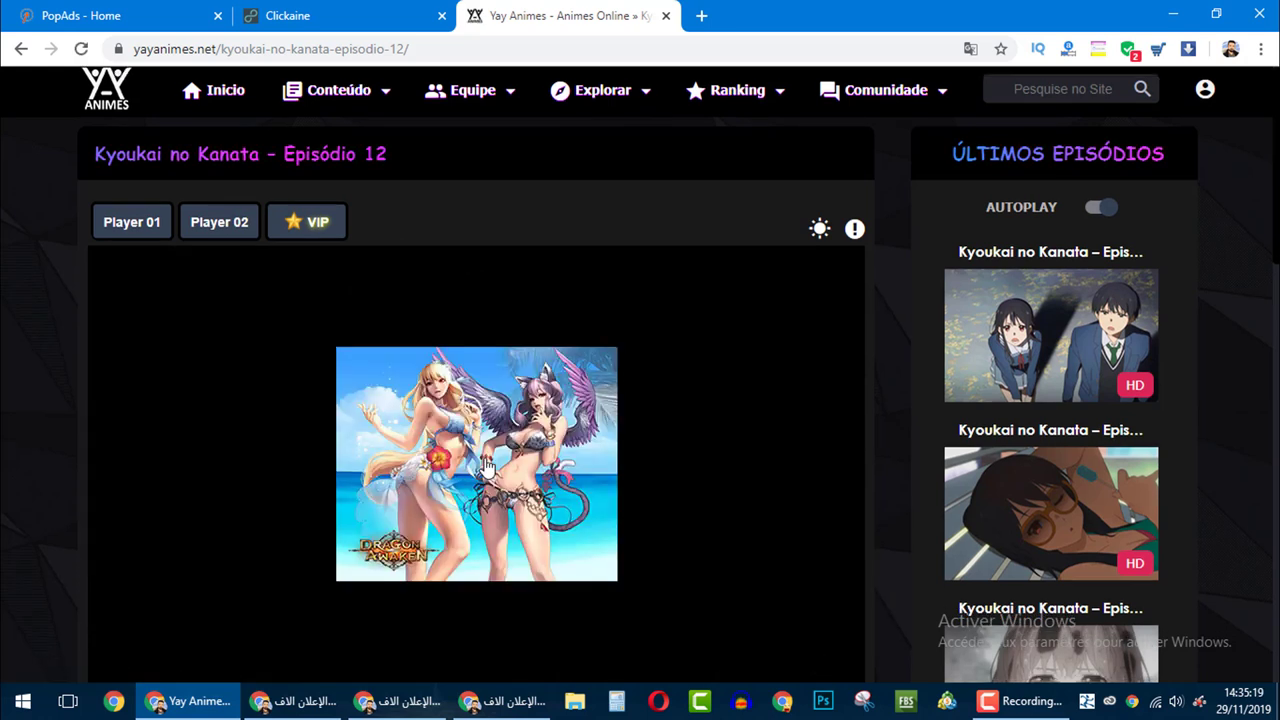
{"action": "left_click", "coordinate": [1015, 365]}
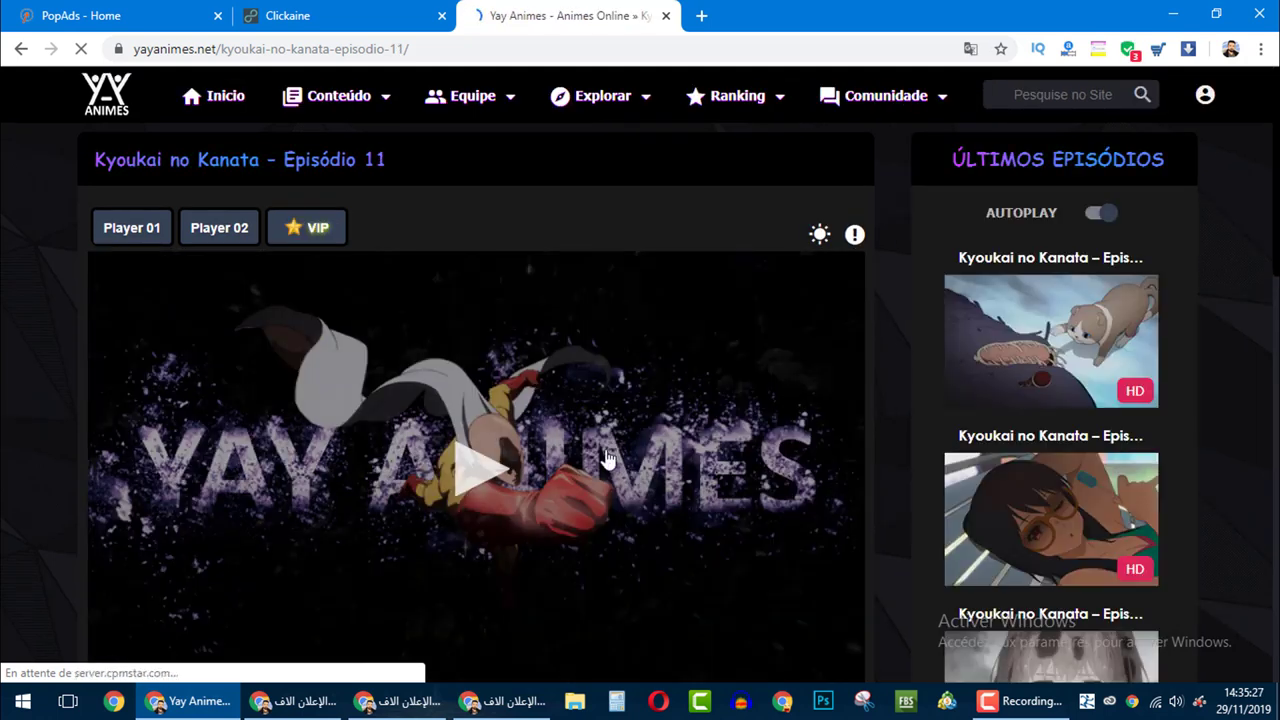
{"action": "left_click", "coordinate": [471, 478]}
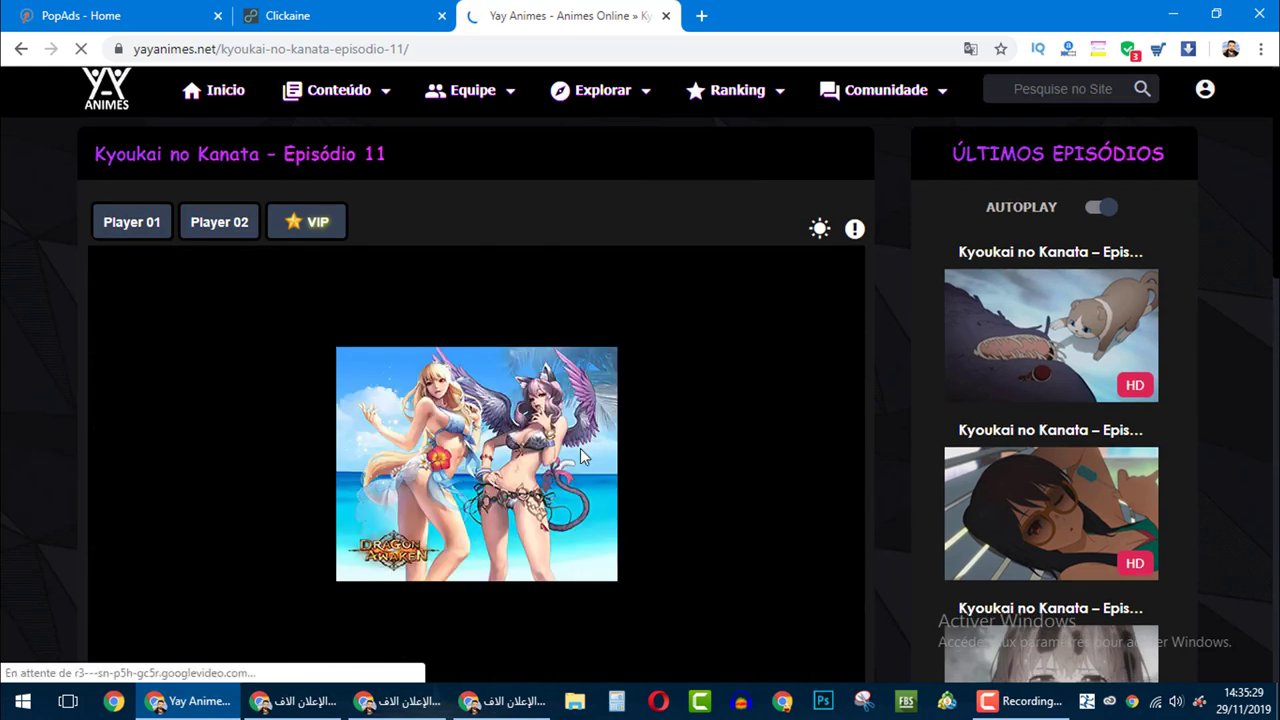
Dismiss the ad on episode 11, and play Kyoukai no Kanata episodes 10 and 9 to check their ads
{"action": "left_click", "coordinate": [988, 518]}
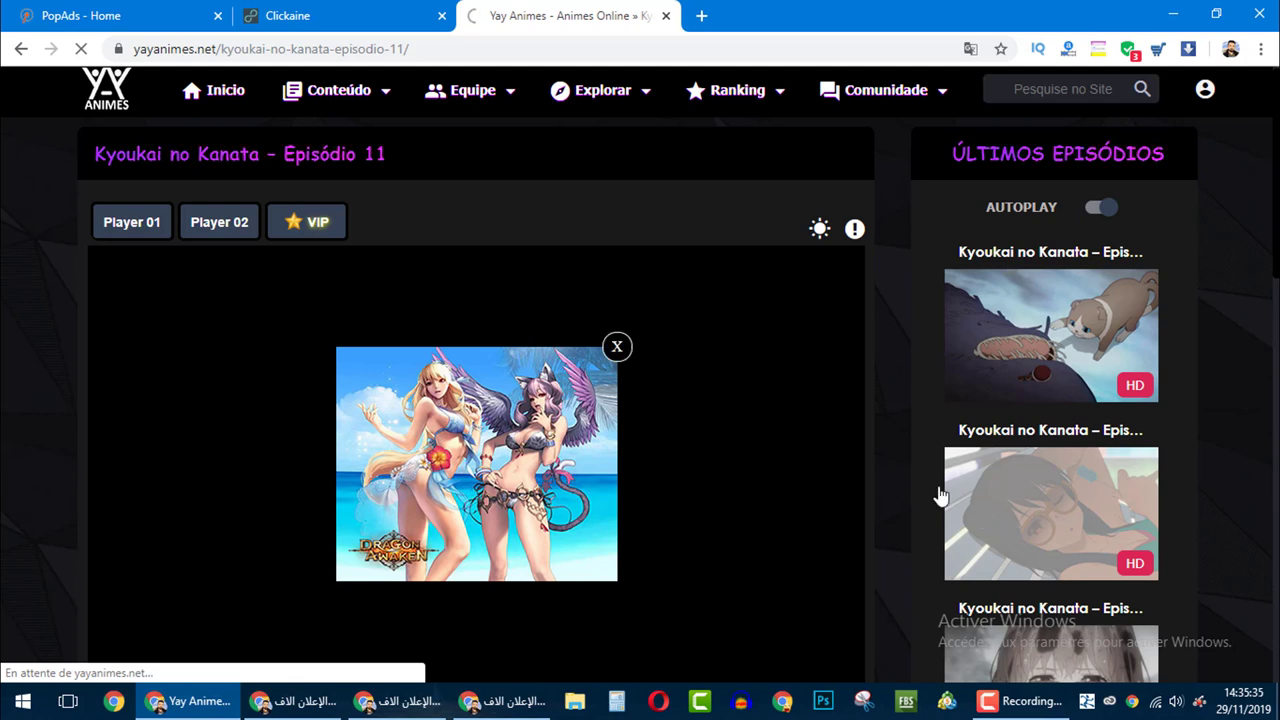
{"action": "left_click", "coordinate": [622, 345]}
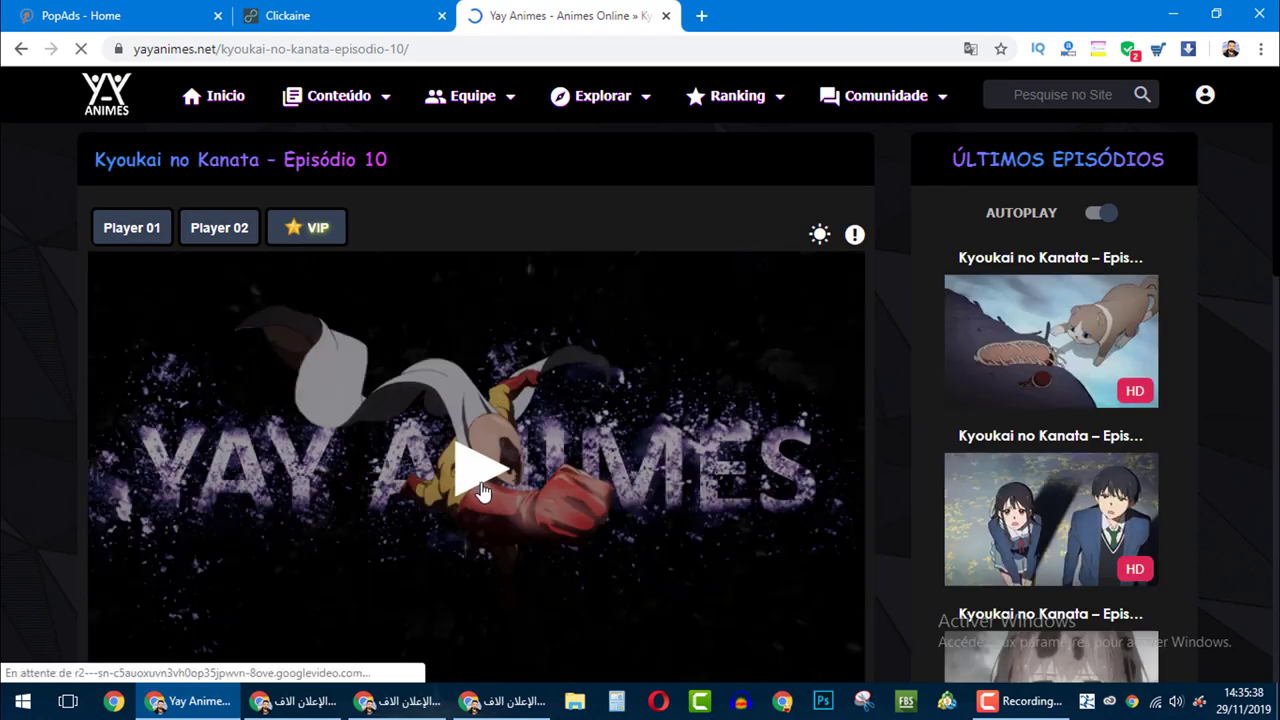
{"action": "left_click", "coordinate": [481, 491]}
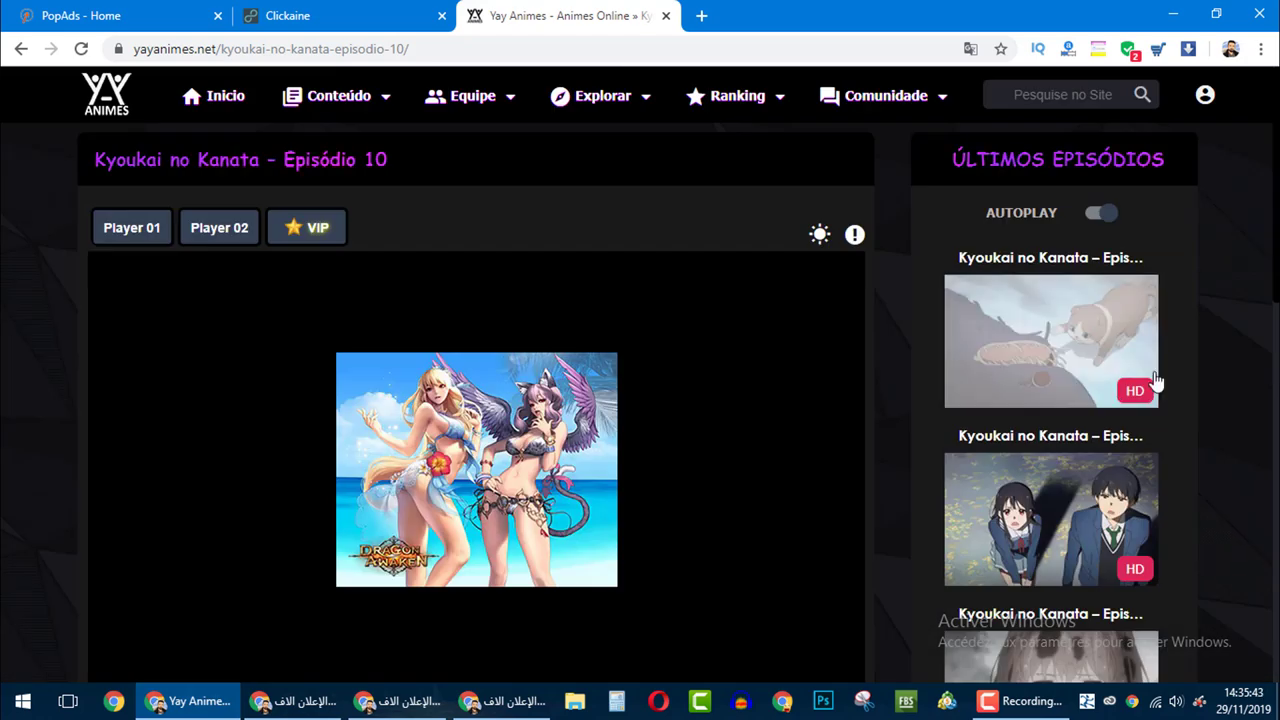
{"action": "scroll", "coordinate": [1100, 330], "scroll_direction": "down", "scroll_amount": 5}
{"action": "left_click", "coordinate": [1080, 185]}
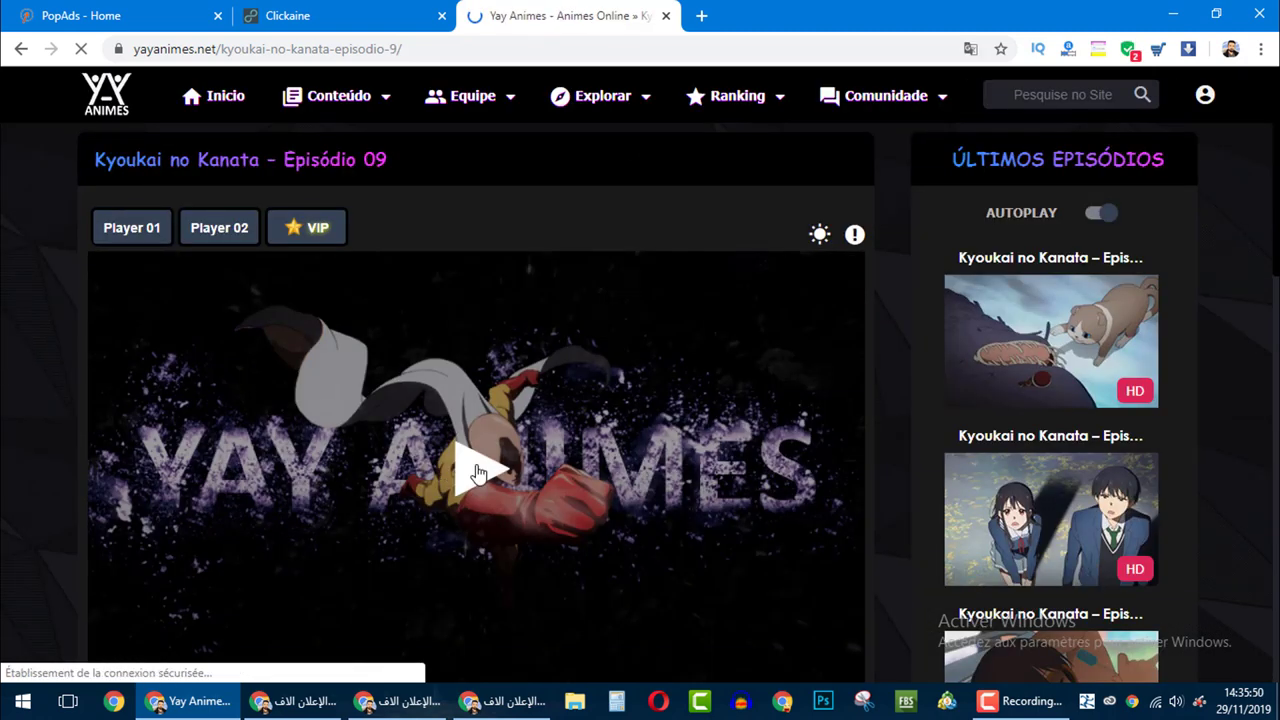
{"action": "left_click", "coordinate": [478, 472]}
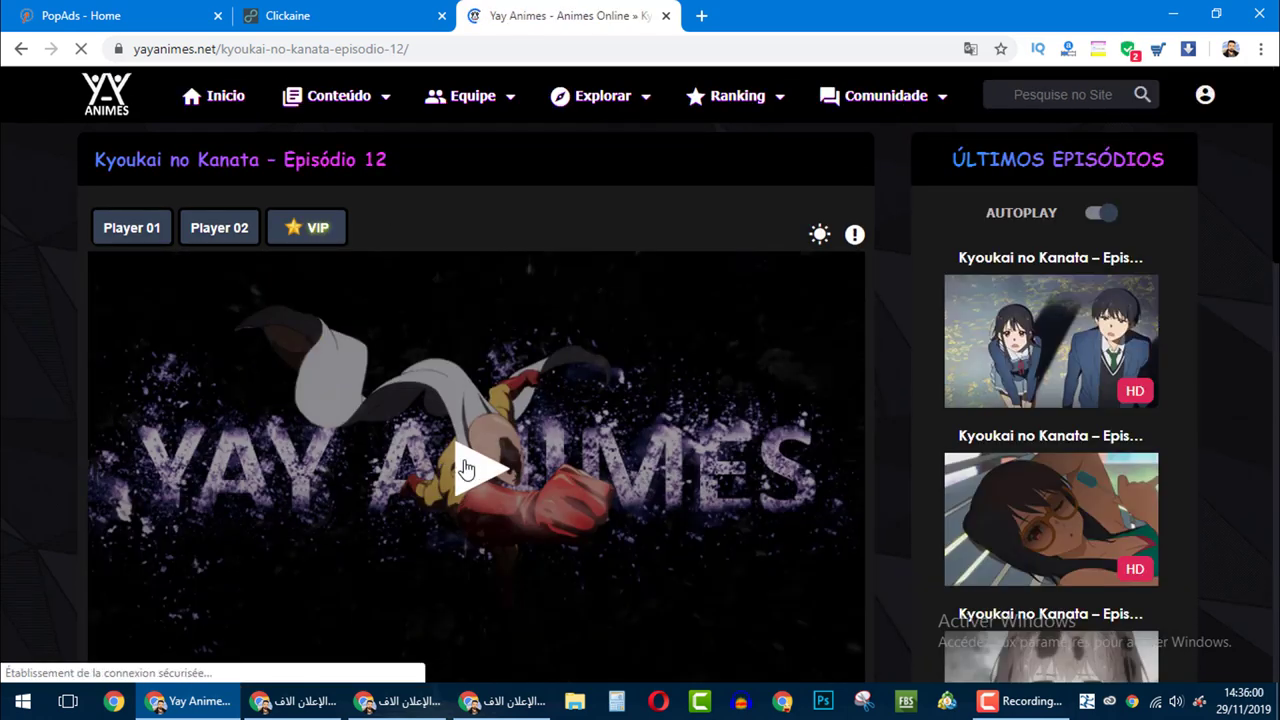
Play Kyoukai no Kanata episode 12, close its ad, and play episode 11 again to view another ad
{"action": "left_click", "coordinate": [466, 469]}
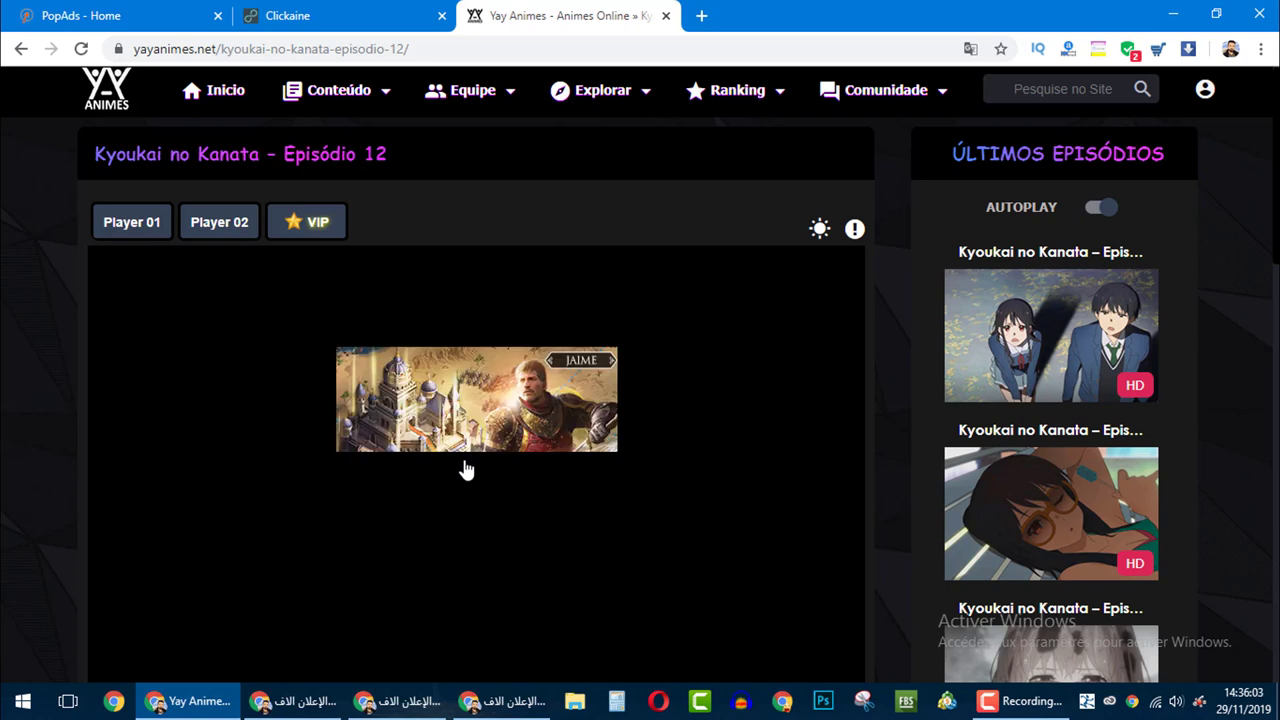
{"action": "left_click", "coordinate": [1045, 461]}
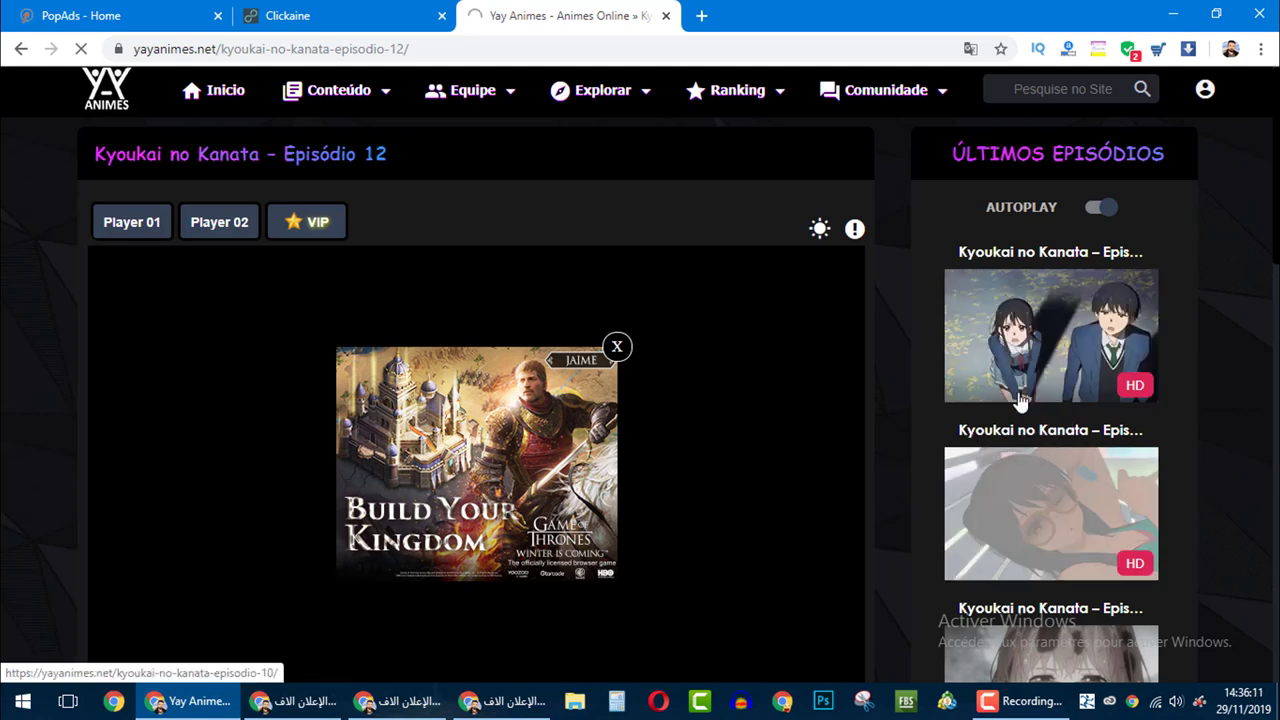
{"action": "left_click", "coordinate": [1030, 393]}
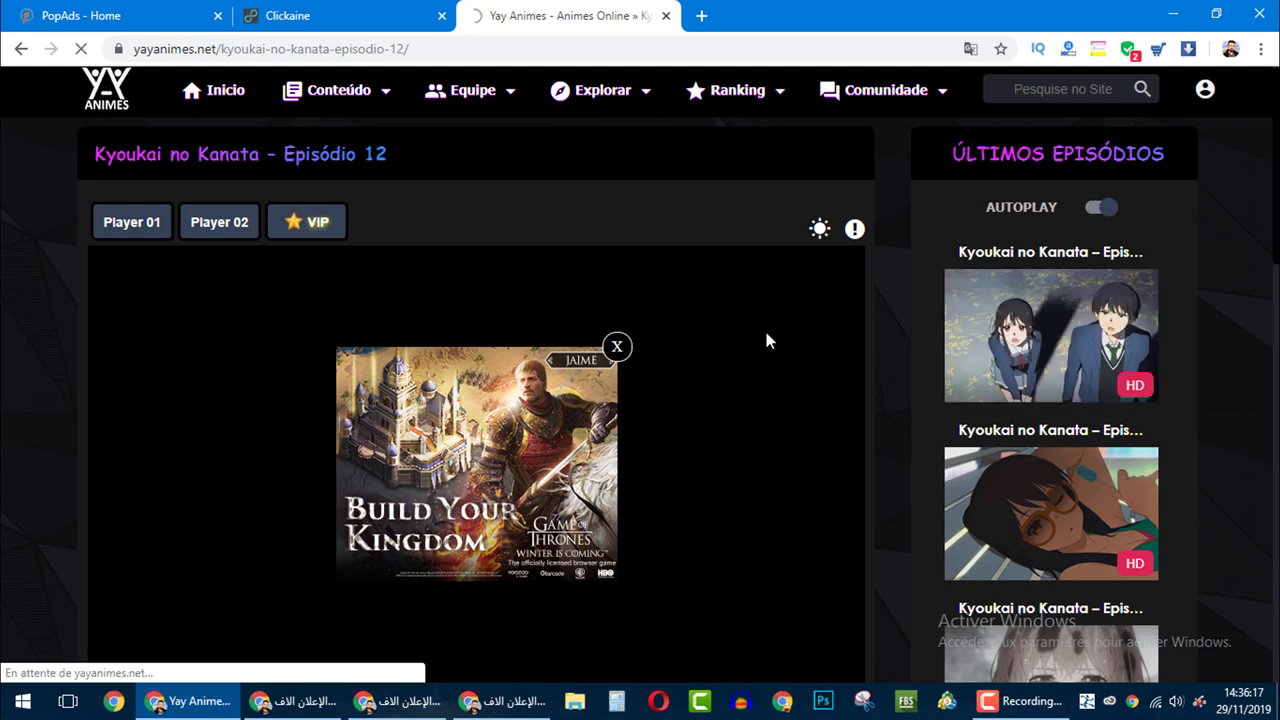
{"action": "left_click", "coordinate": [618, 348]}
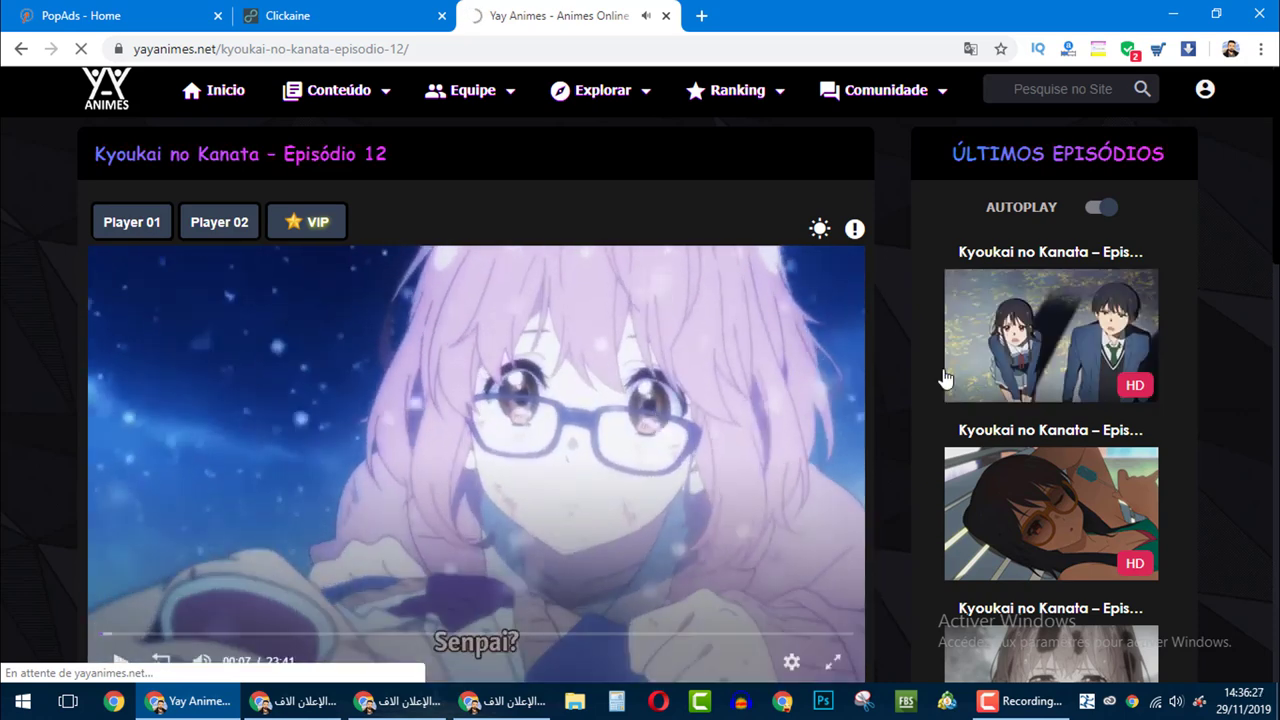
{"action": "left_click", "coordinate": [1038, 336]}
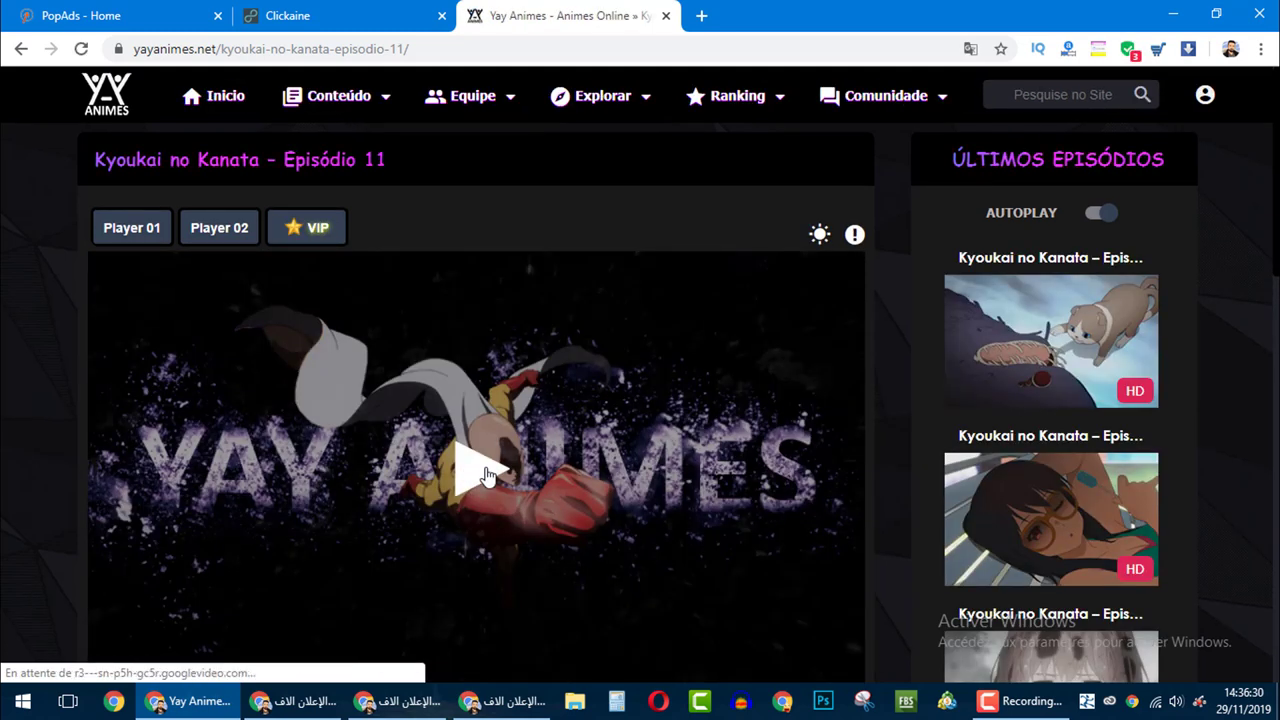
{"action": "left_click", "coordinate": [486, 475]}
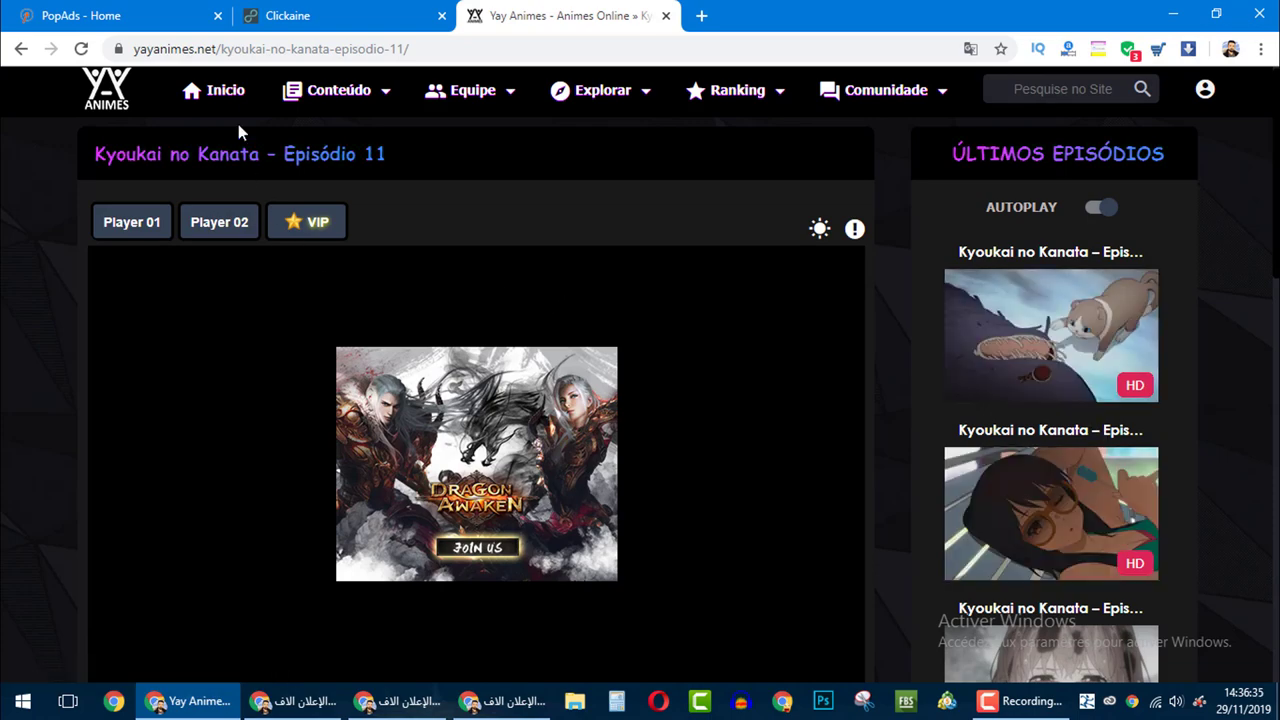
Go to the Yay Animes home page, open Hoshiai no Sora episode 08 and play it to view its ad
{"action": "left_click", "coordinate": [219, 100]}
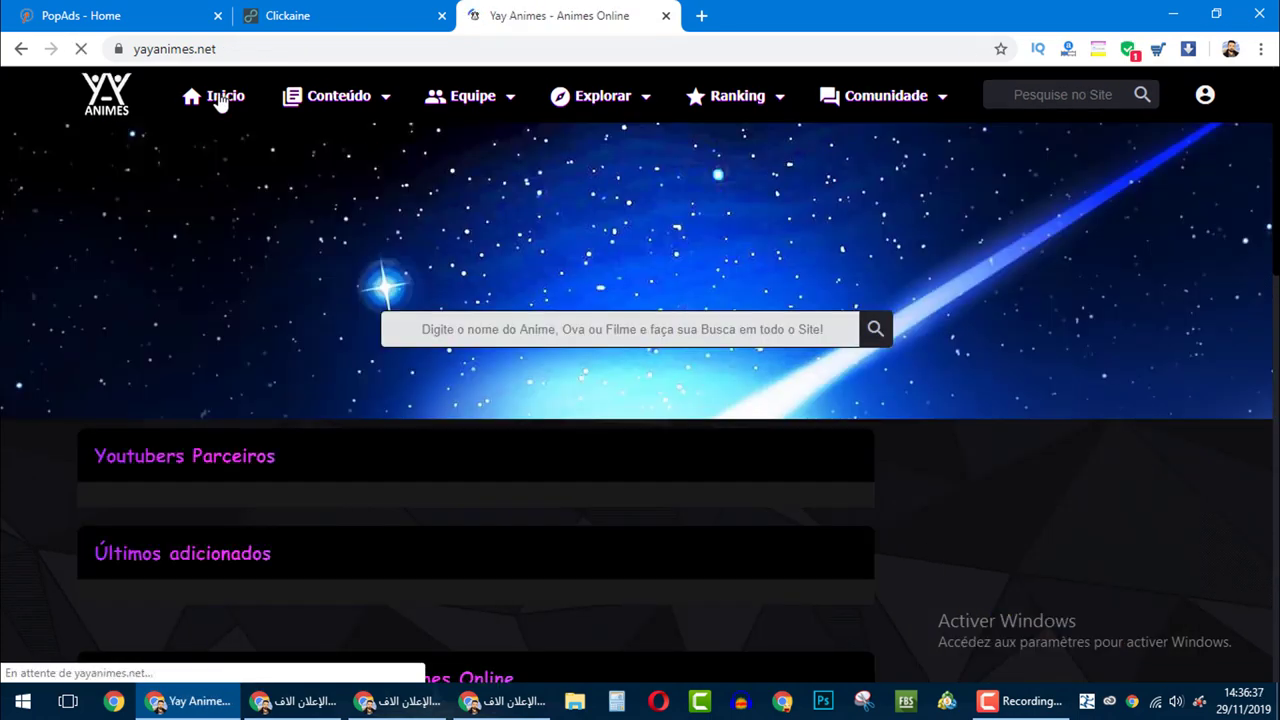
{"action": "scroll", "coordinate": [579, 266], "scroll_direction": "down", "scroll_amount": 5}
{"action": "scroll", "coordinate": [579, 266], "scroll_direction": "down", "scroll_amount": 5}
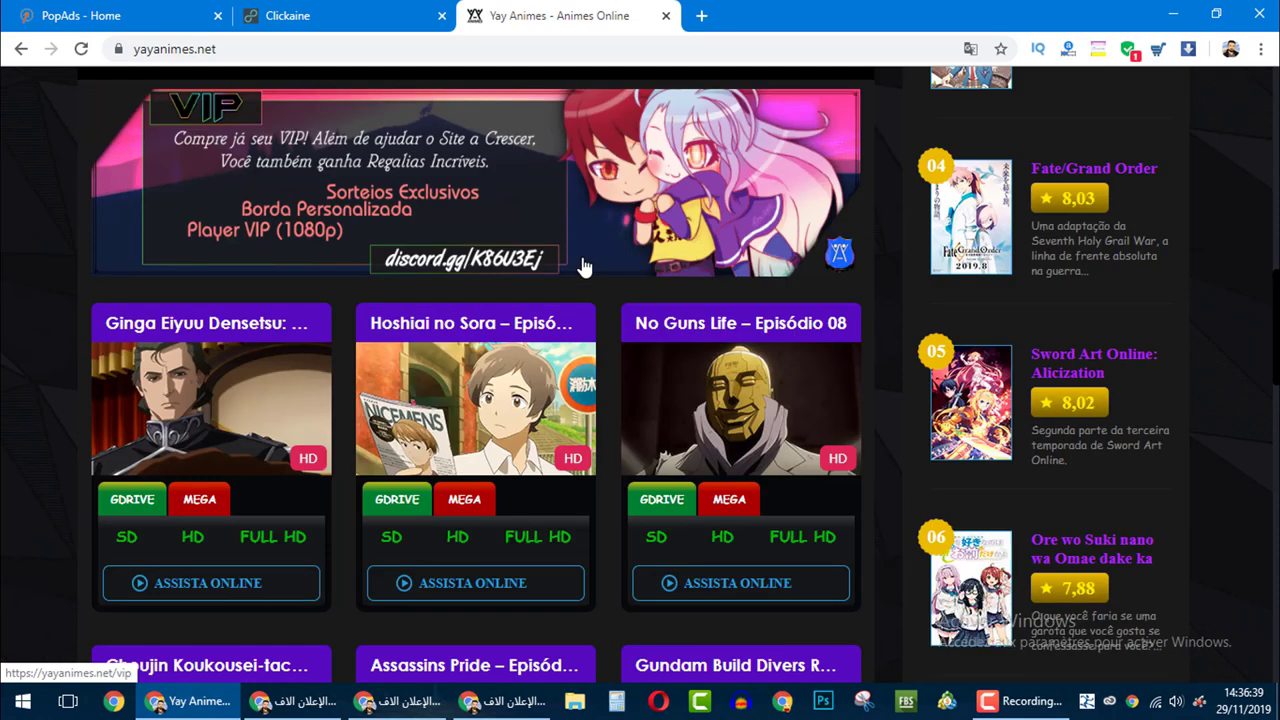
{"action": "left_click", "coordinate": [510, 433]}
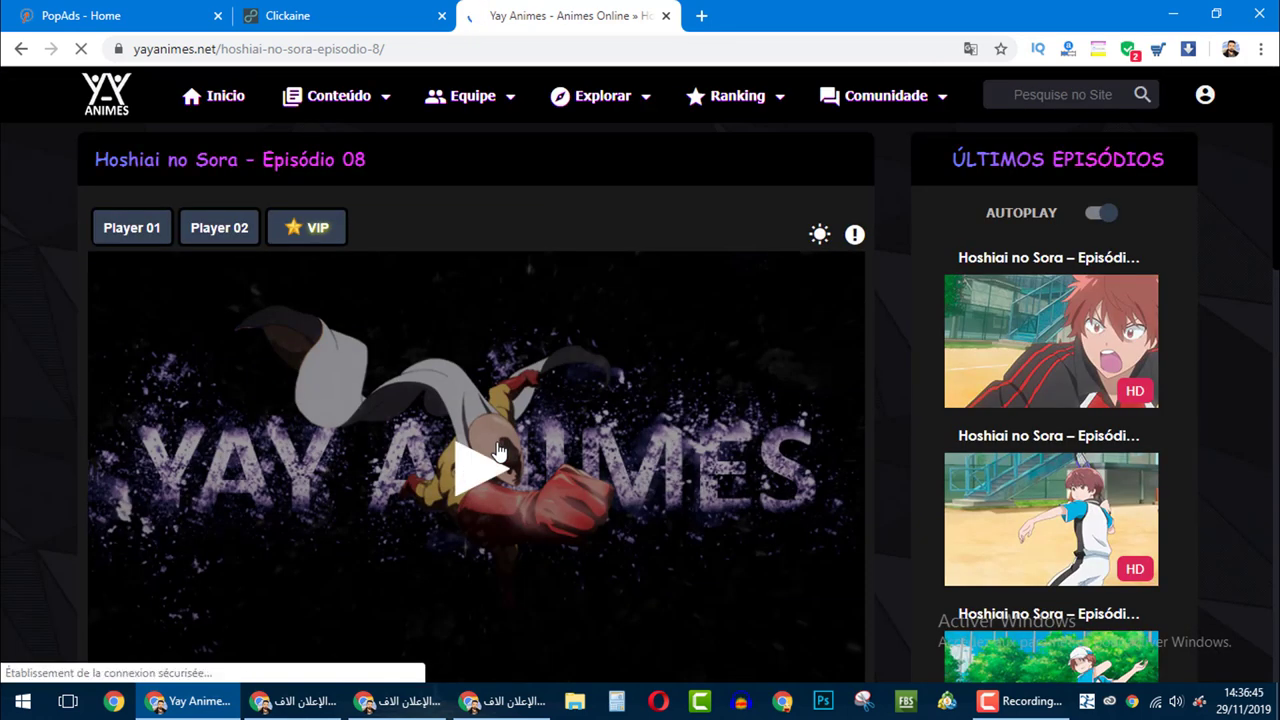
{"action": "left_click", "coordinate": [499, 452]}
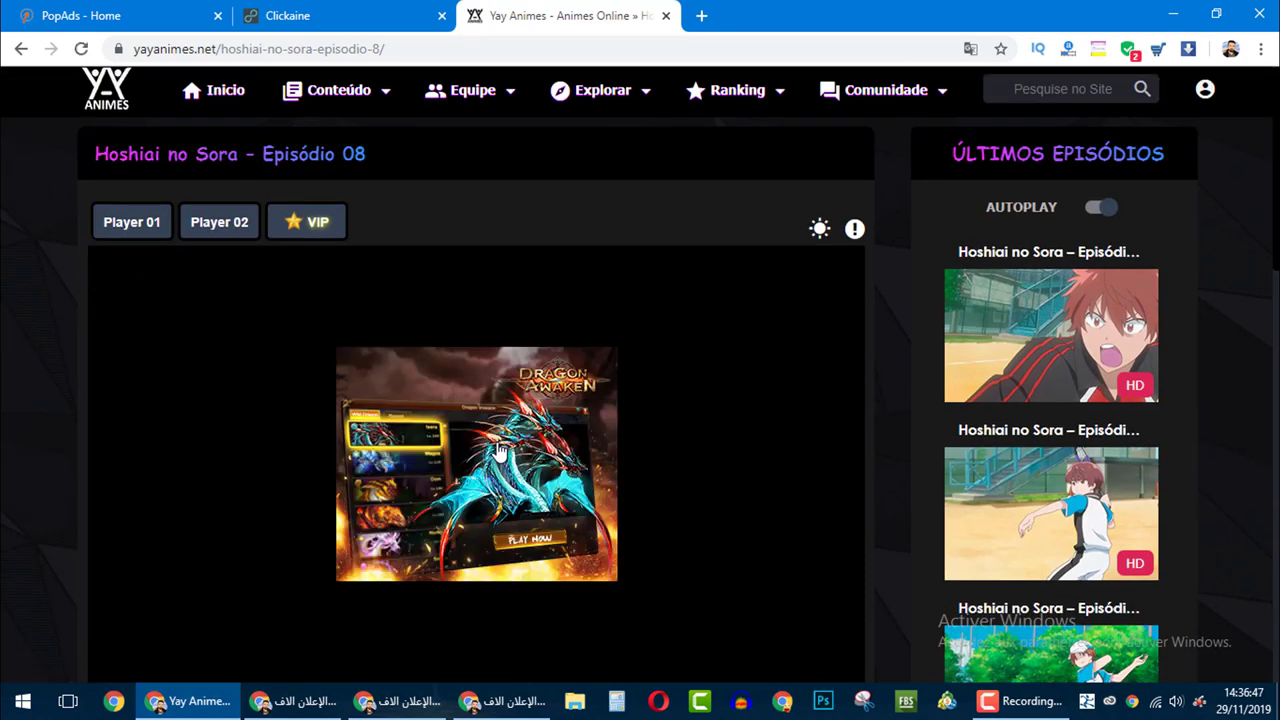
Close Yay Animes and open the Advertisers page from the Clickaine home page
{"action": "left_click", "coordinate": [665, 16]}
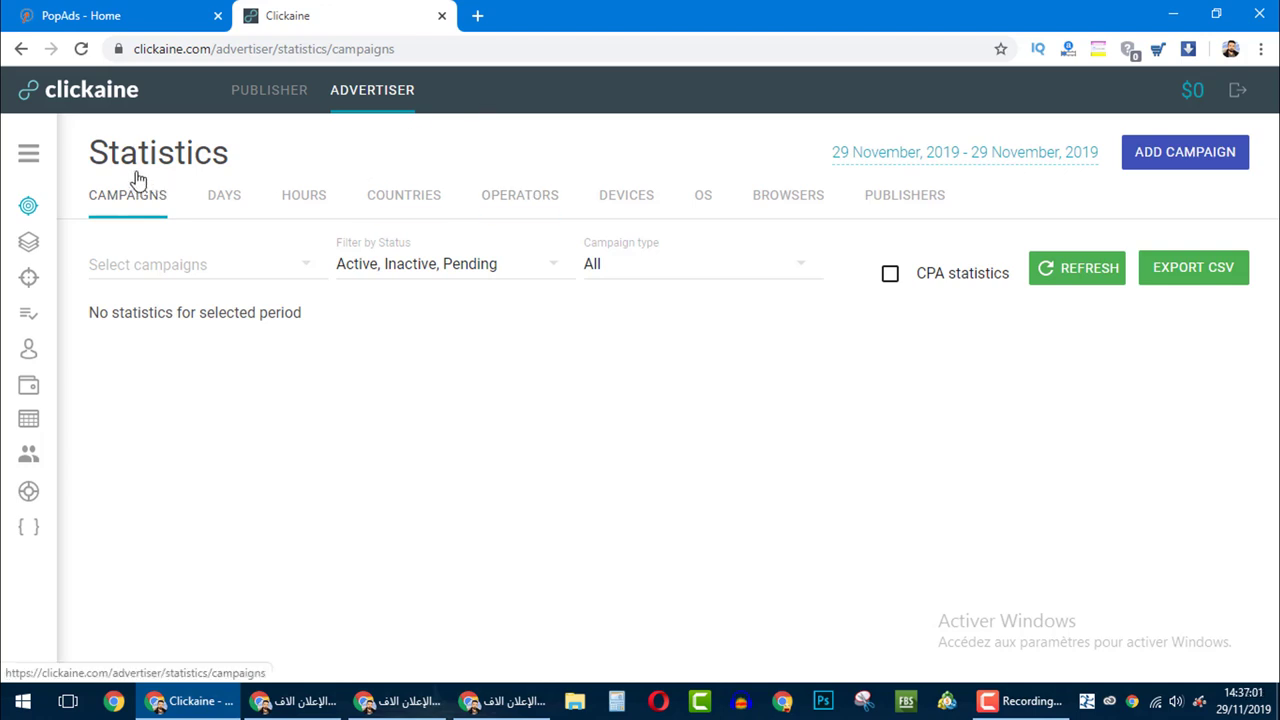
{"action": "left_click", "coordinate": [91, 97]}
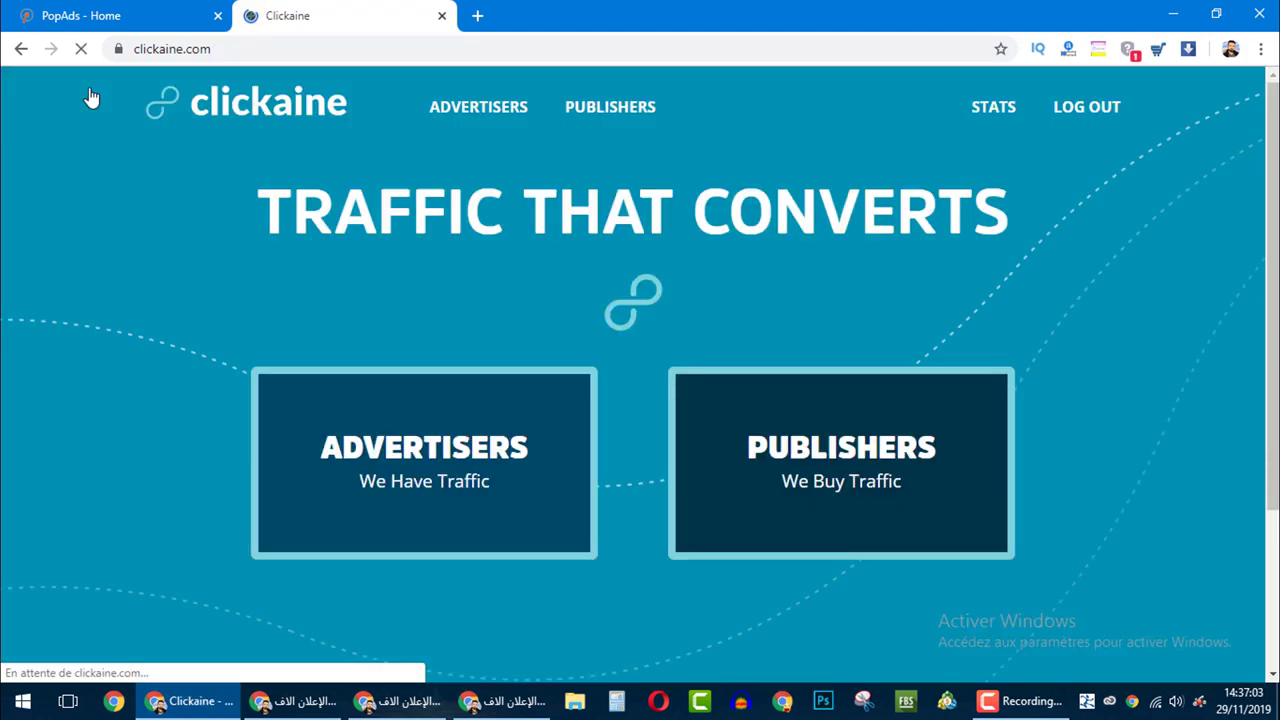
{"action": "left_click", "coordinate": [463, 104]}
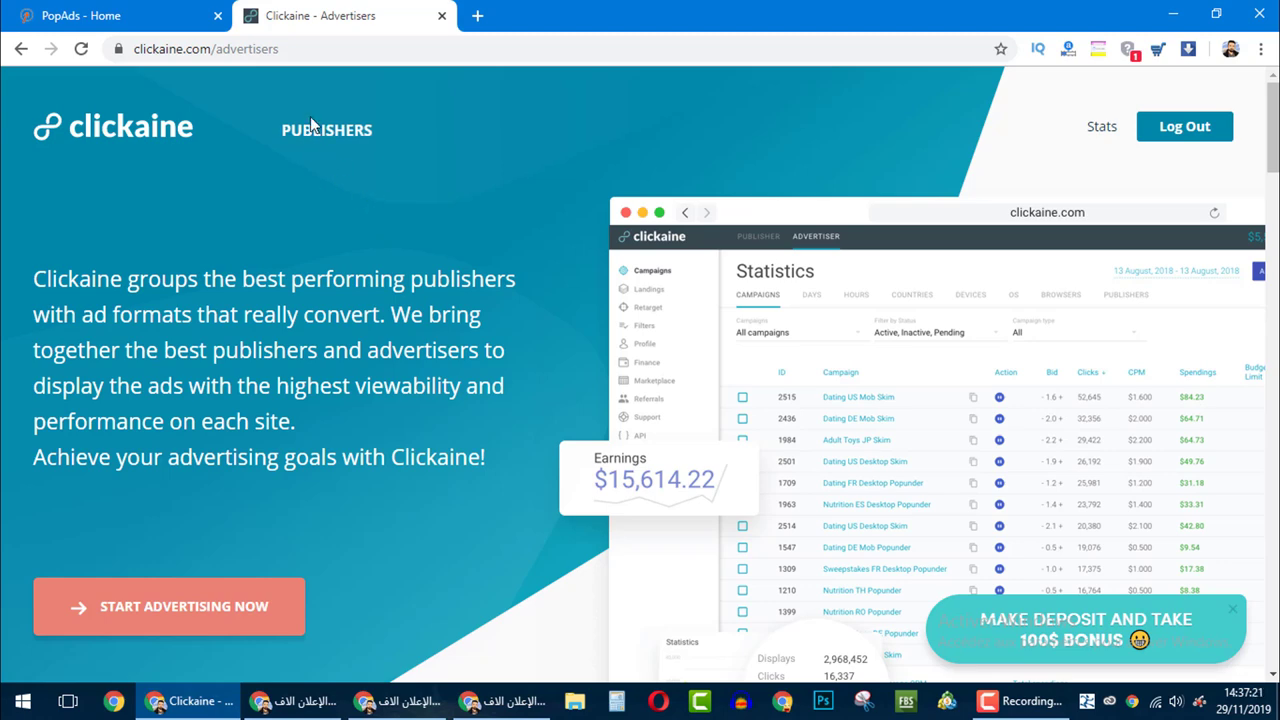
Look briefly at the PopAds home page, return to Clickaine and start advertising to reach the campaign statistics
{"action": "left_click", "coordinate": [165, 9]}
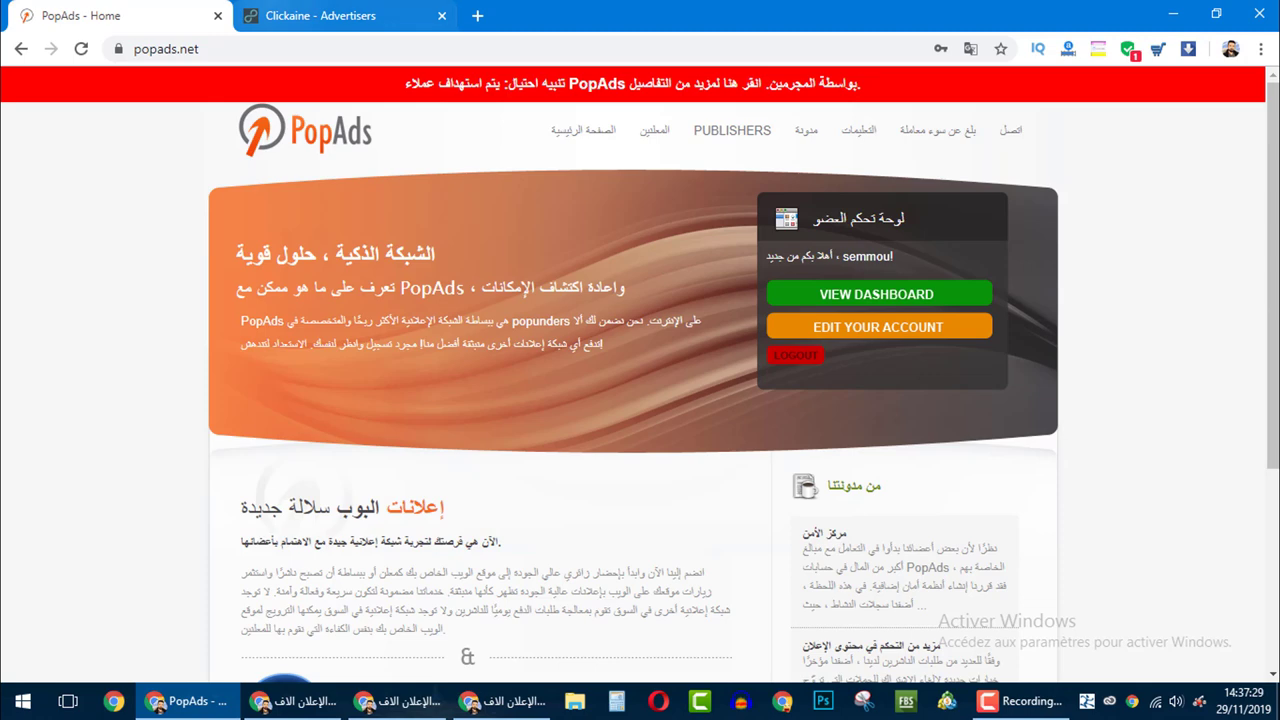
{"action": "left_click", "coordinate": [274, 8]}
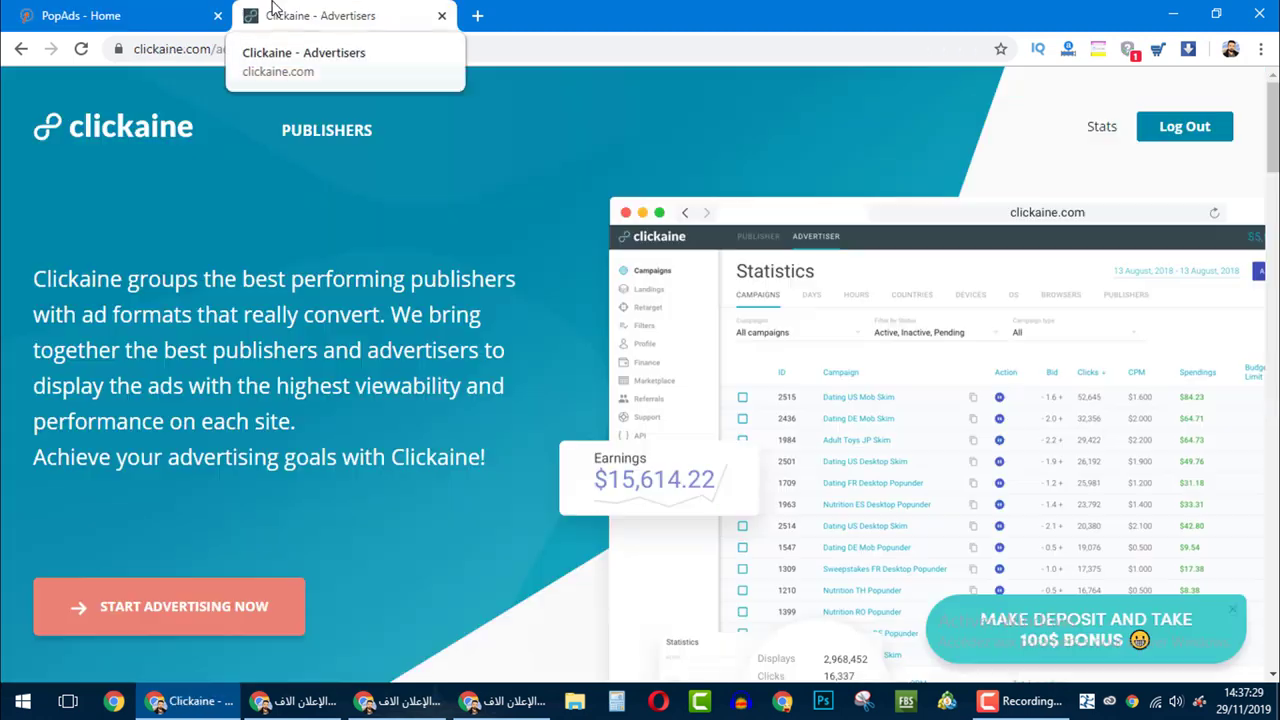
{"action": "left_click", "coordinate": [123, 613]}
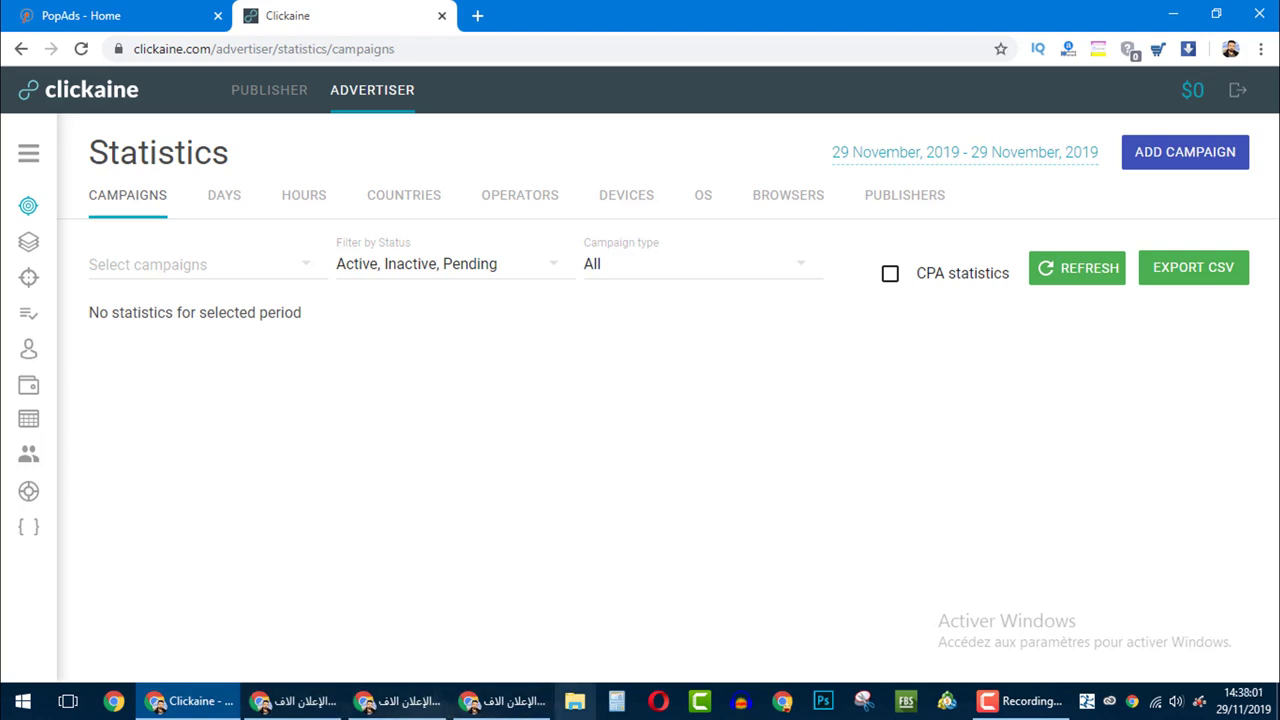
{"action": "left_click", "coordinate": [1010, 705]}
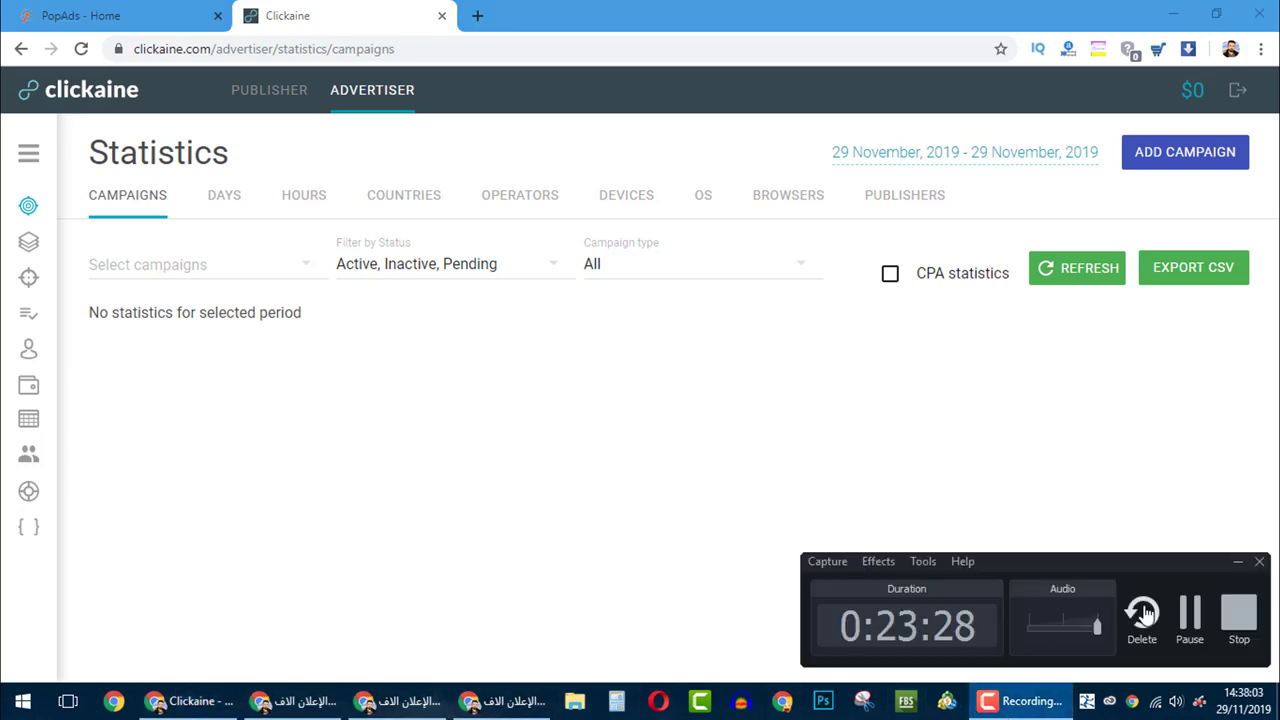